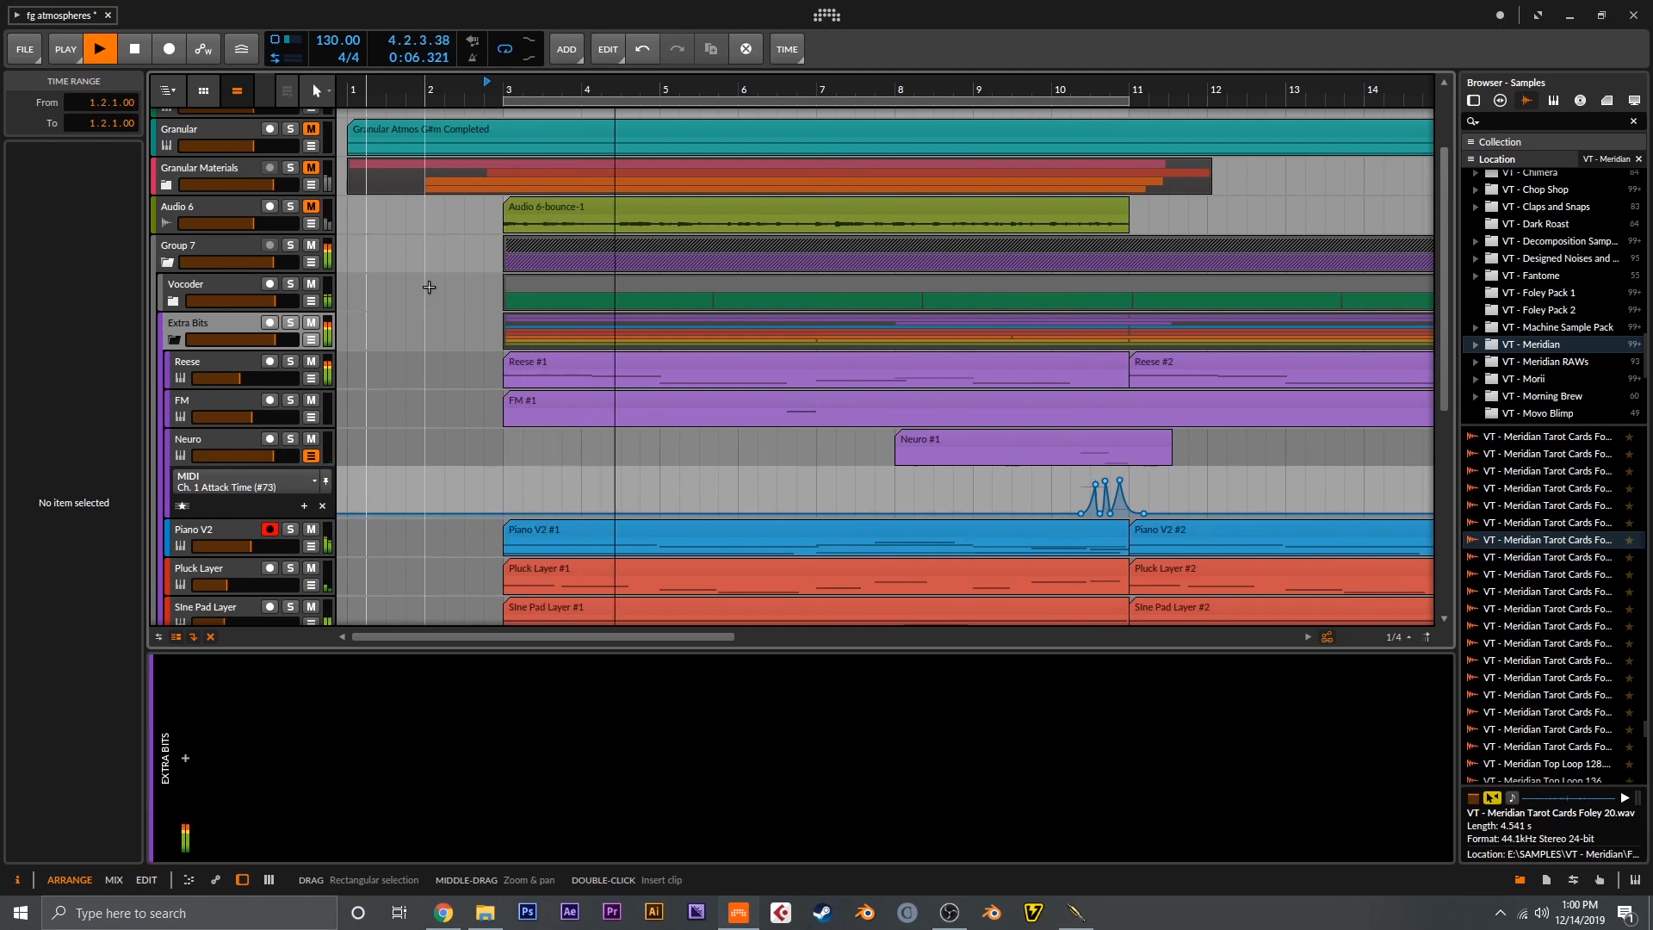
Listen to the soloed Reese track, stop playback and reposition its DUNE 3 synth window
key("space")
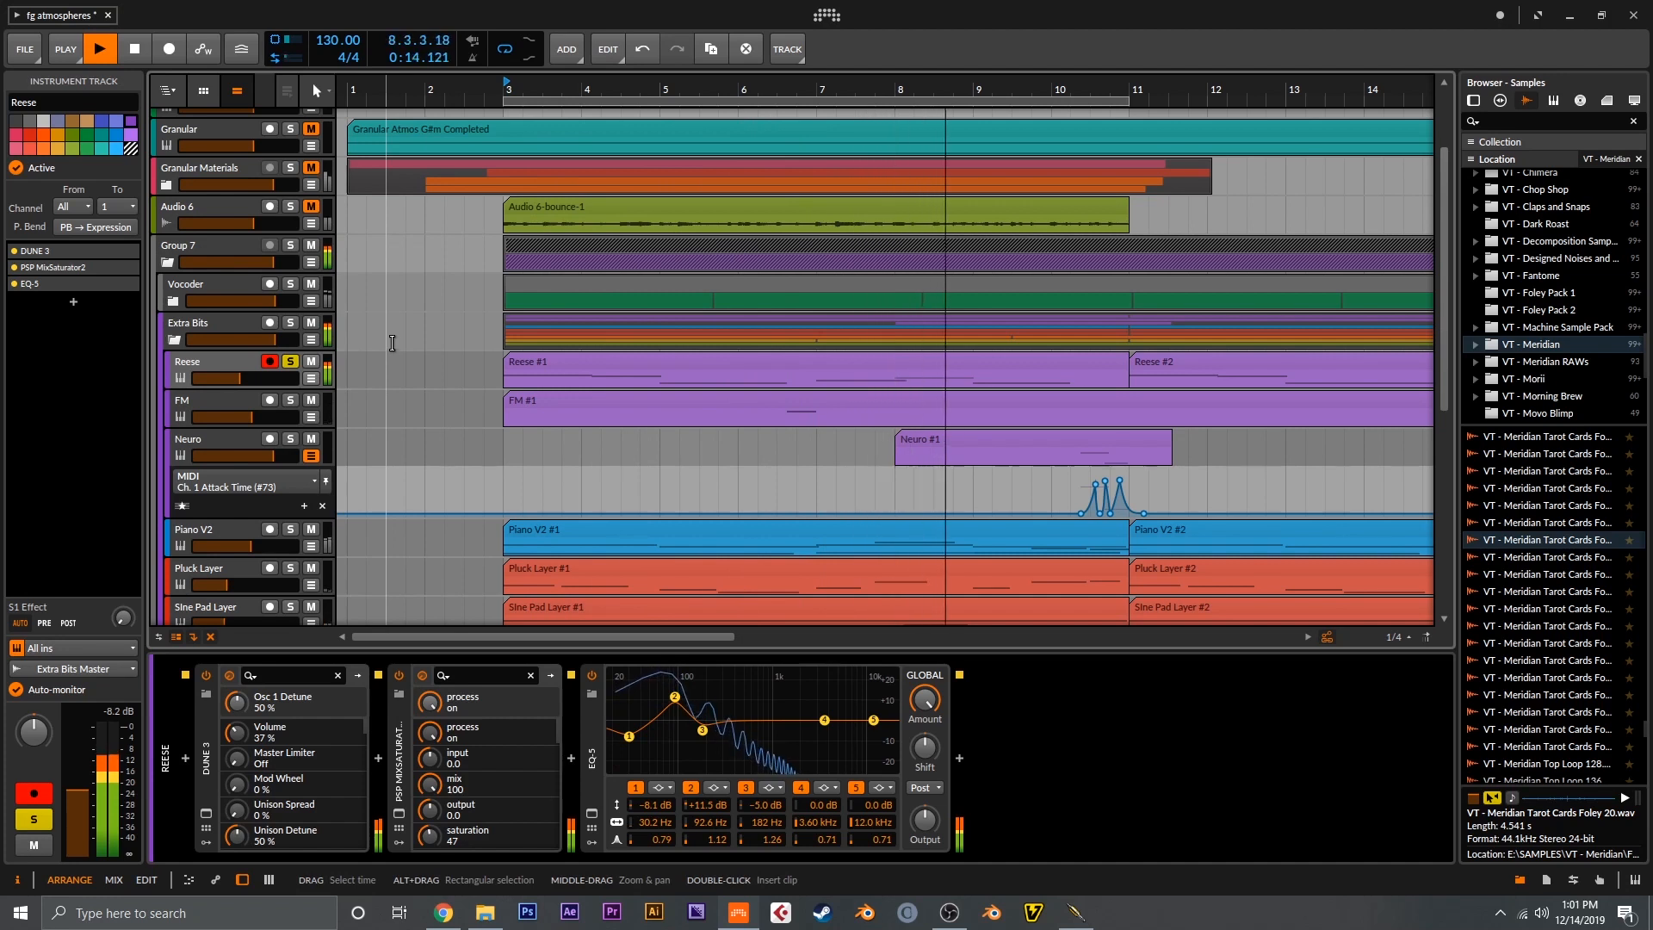
key("space")
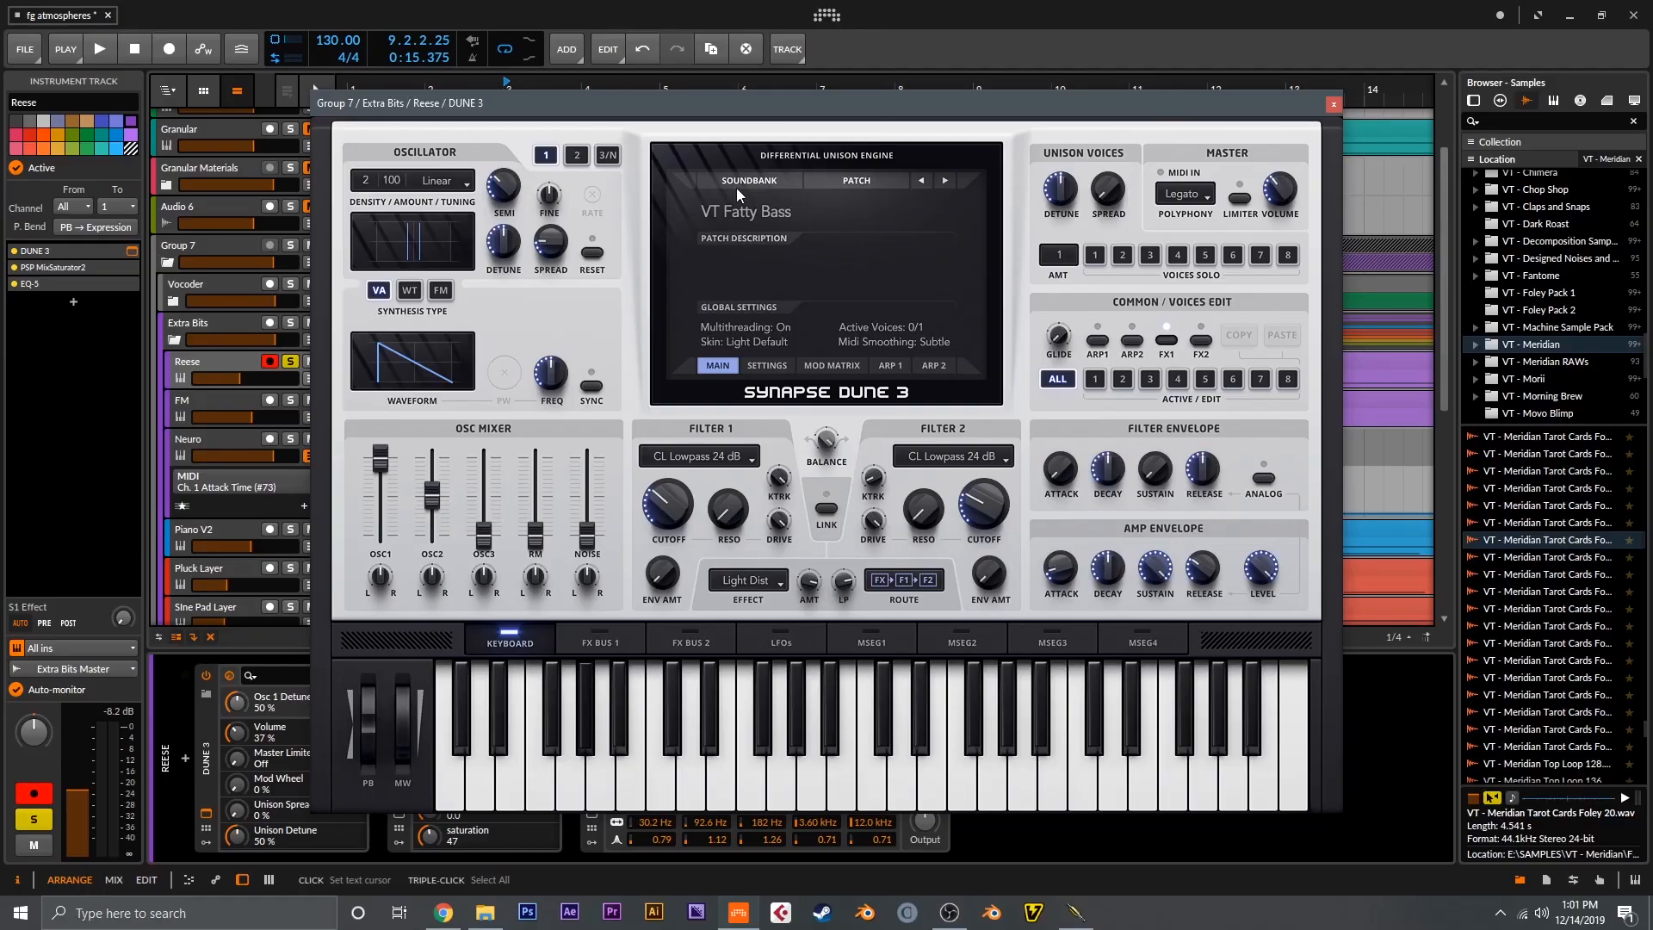
left_click_drag(750, 109, 785, 103)
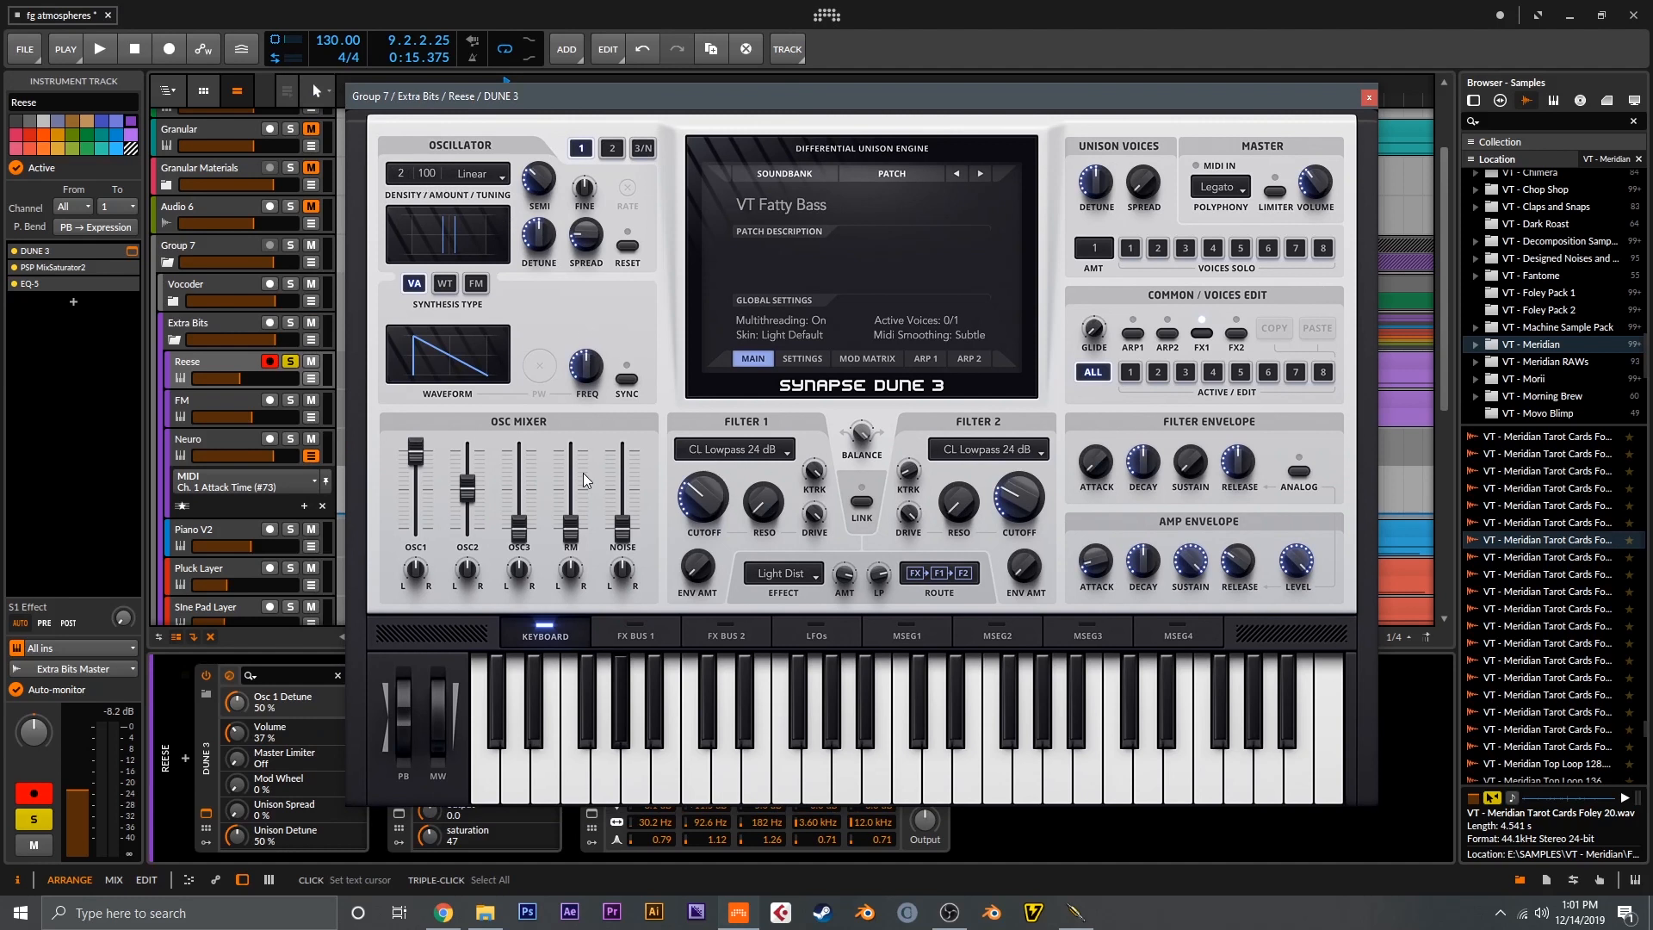
Lower oscillator 1's detune to 22 % and audition the Reese bass with the change
left_click(612, 150)
mouse_move(556, 238)
left_click_drag(555, 239, 560, 280)
key("space")
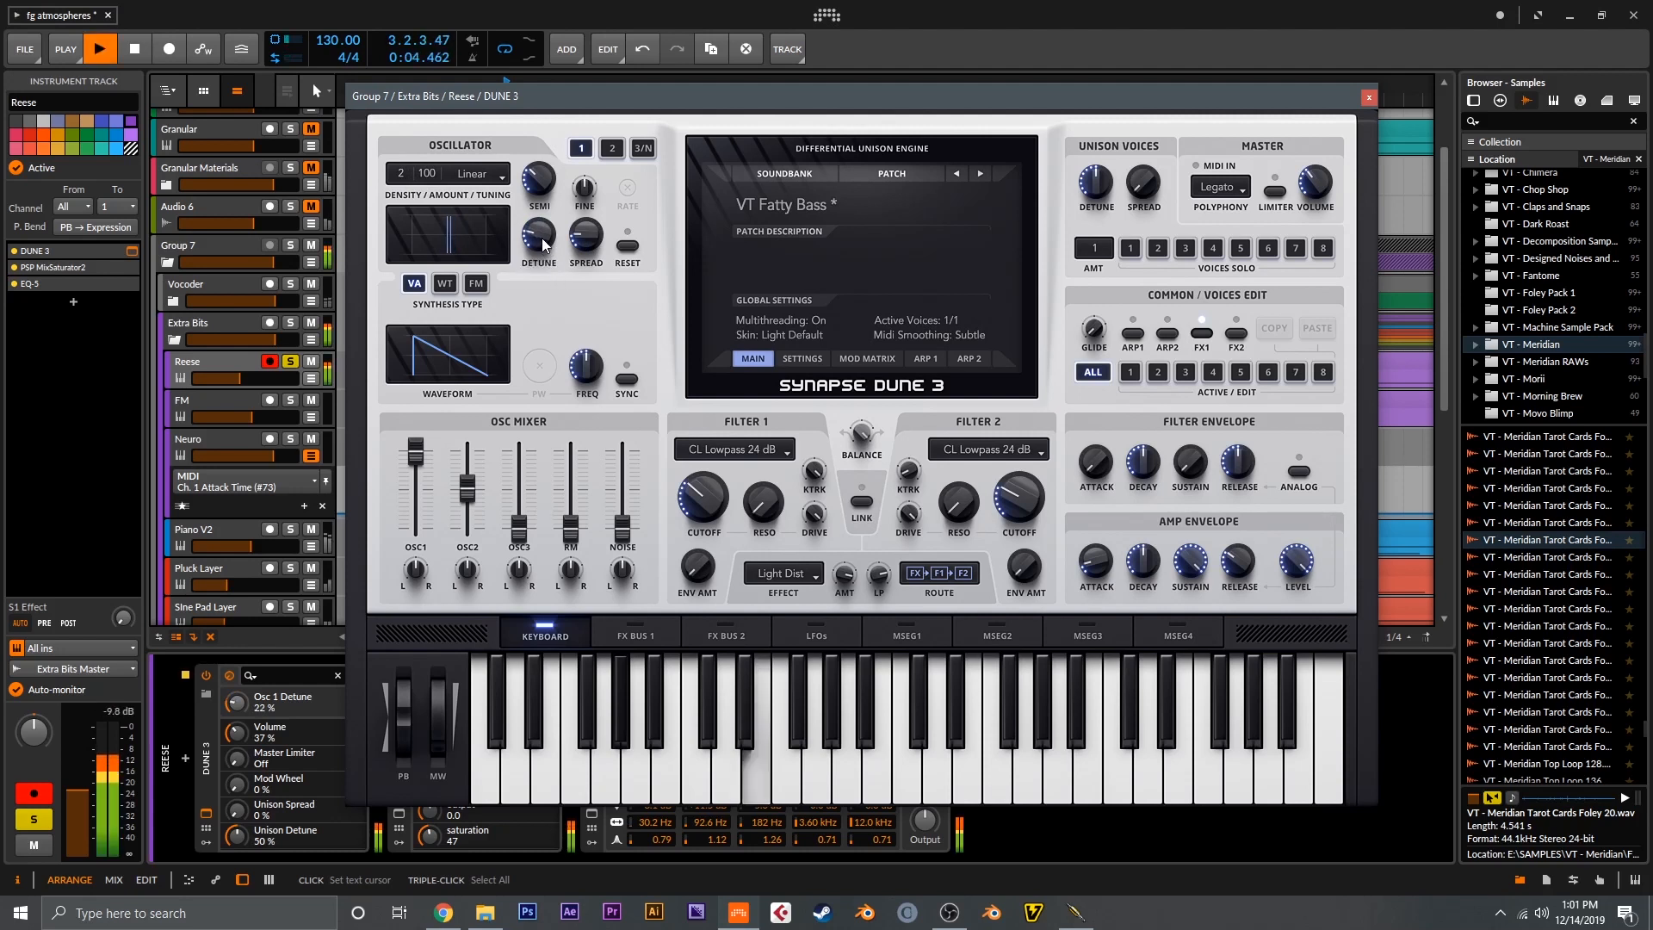
left_click(200, 250)
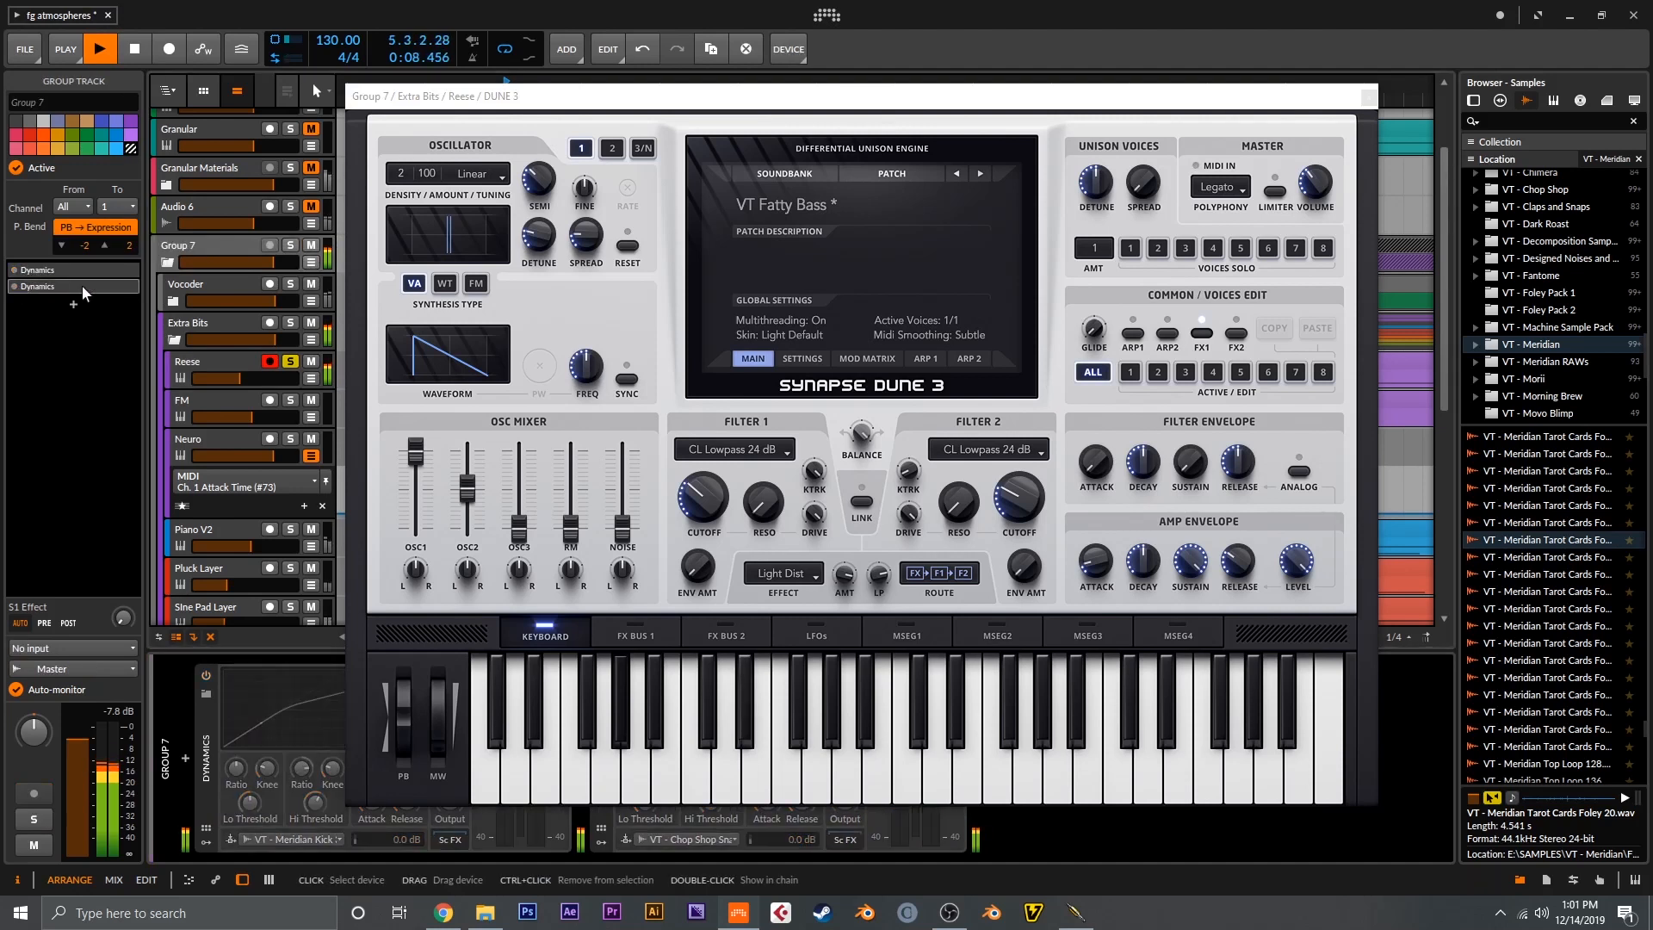
left_click(205, 361)
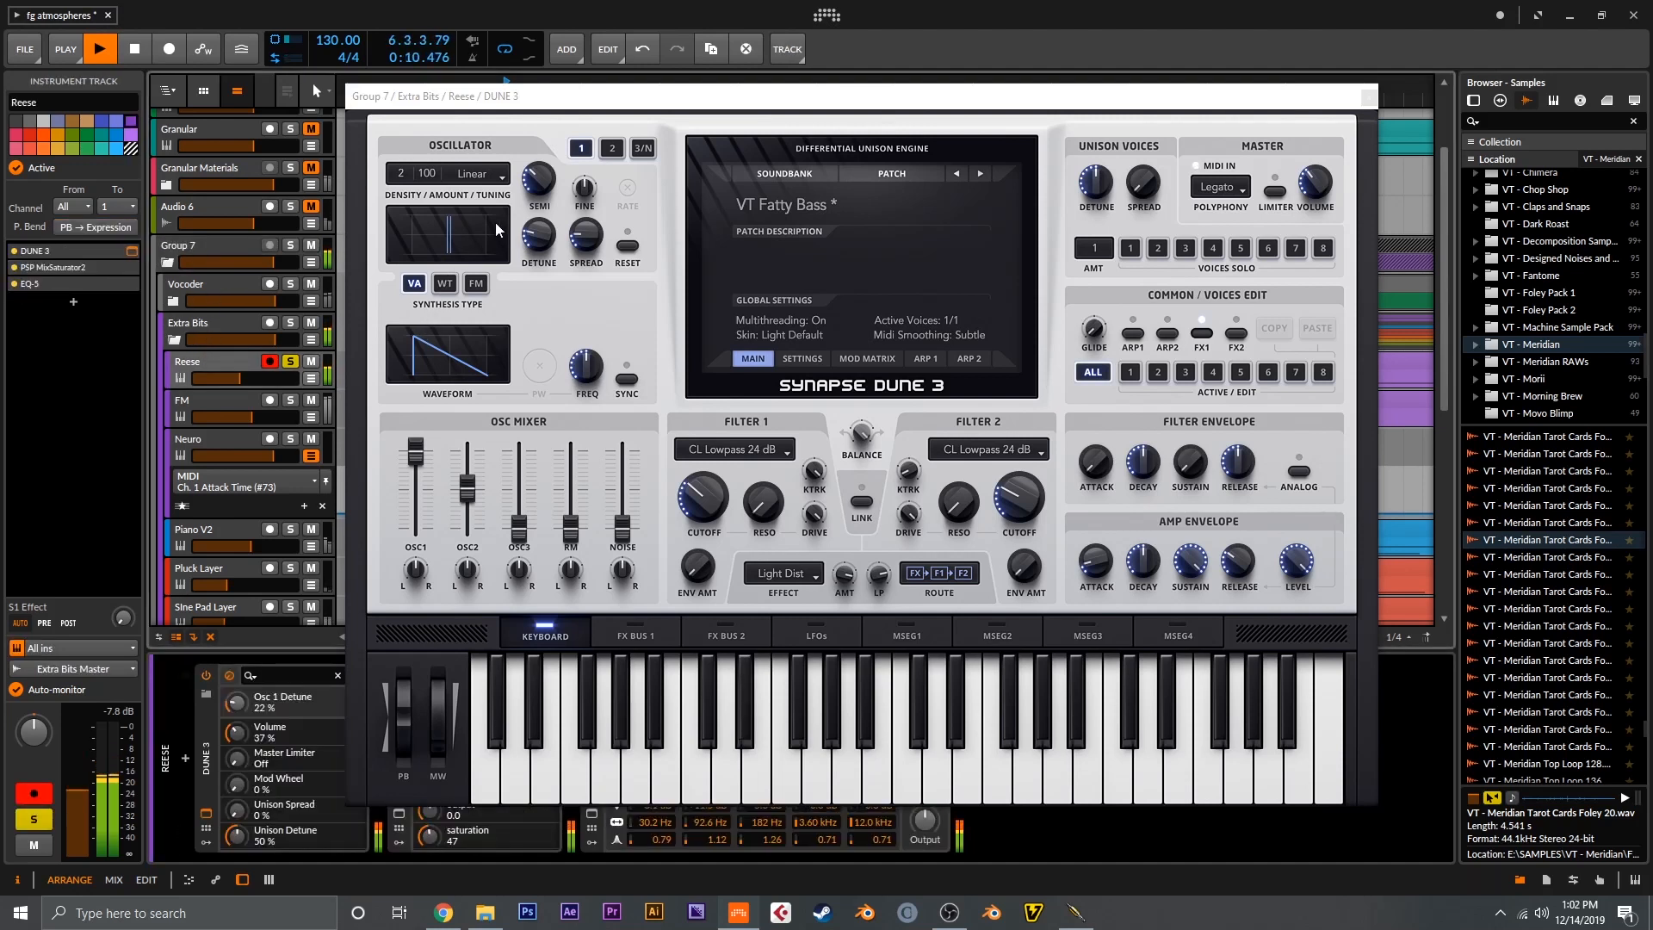
Set oscillator 1's detune to 70 % and try different spread amounts while auditioning the bass
left_click_drag(537, 242, 537, 152)
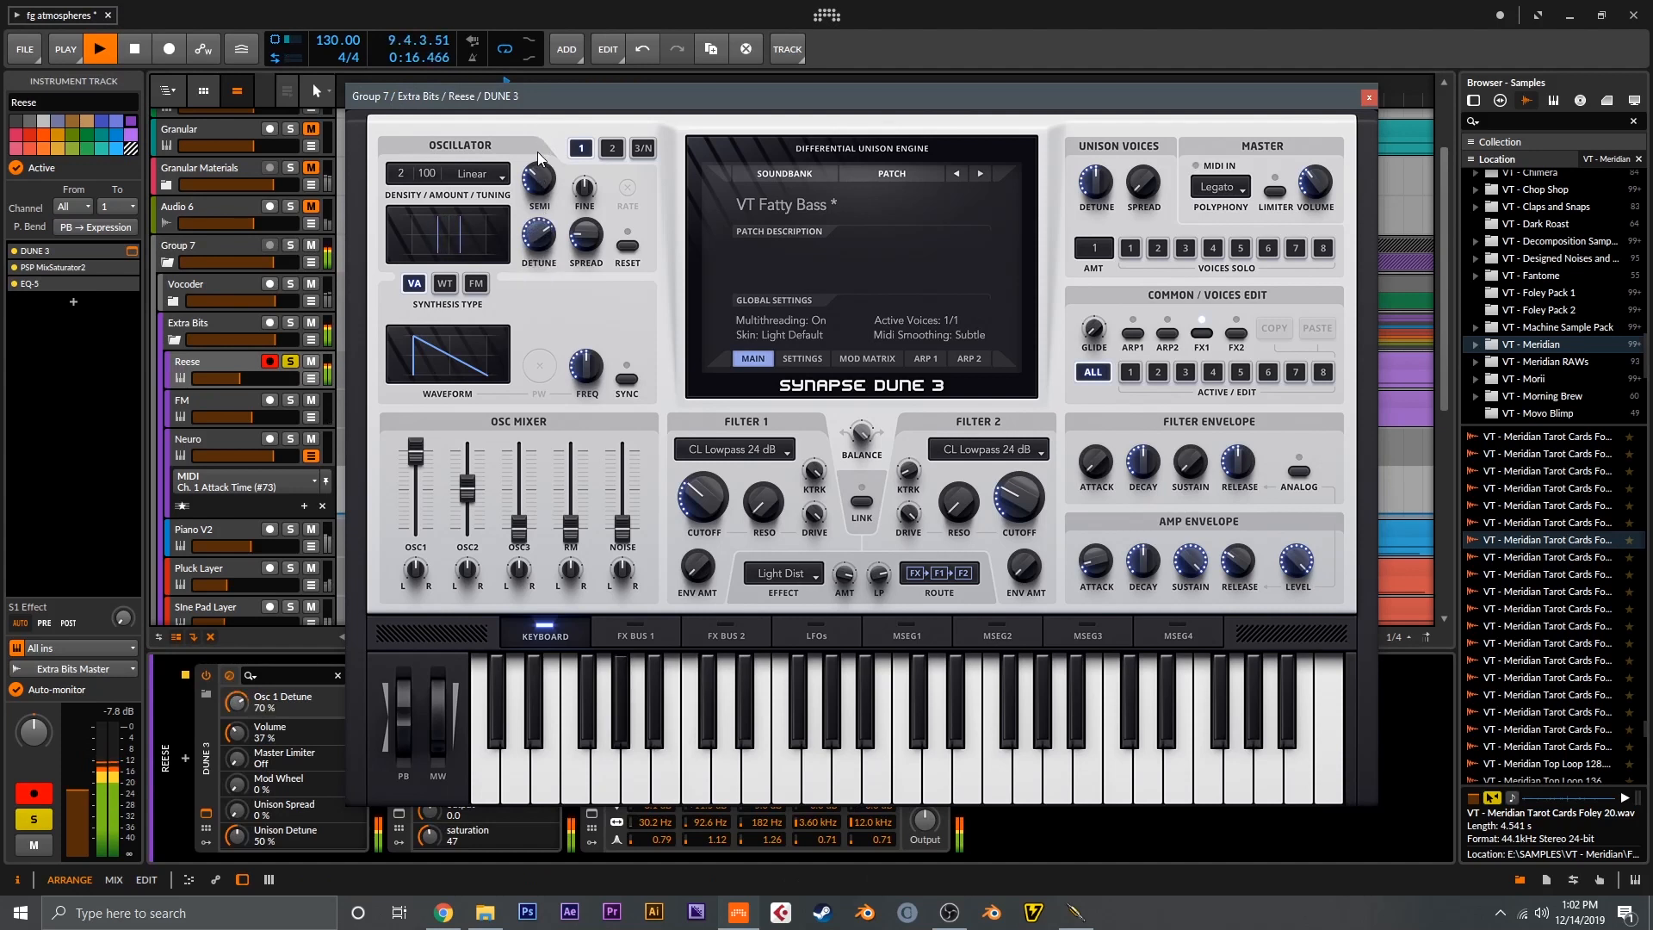
key("space")
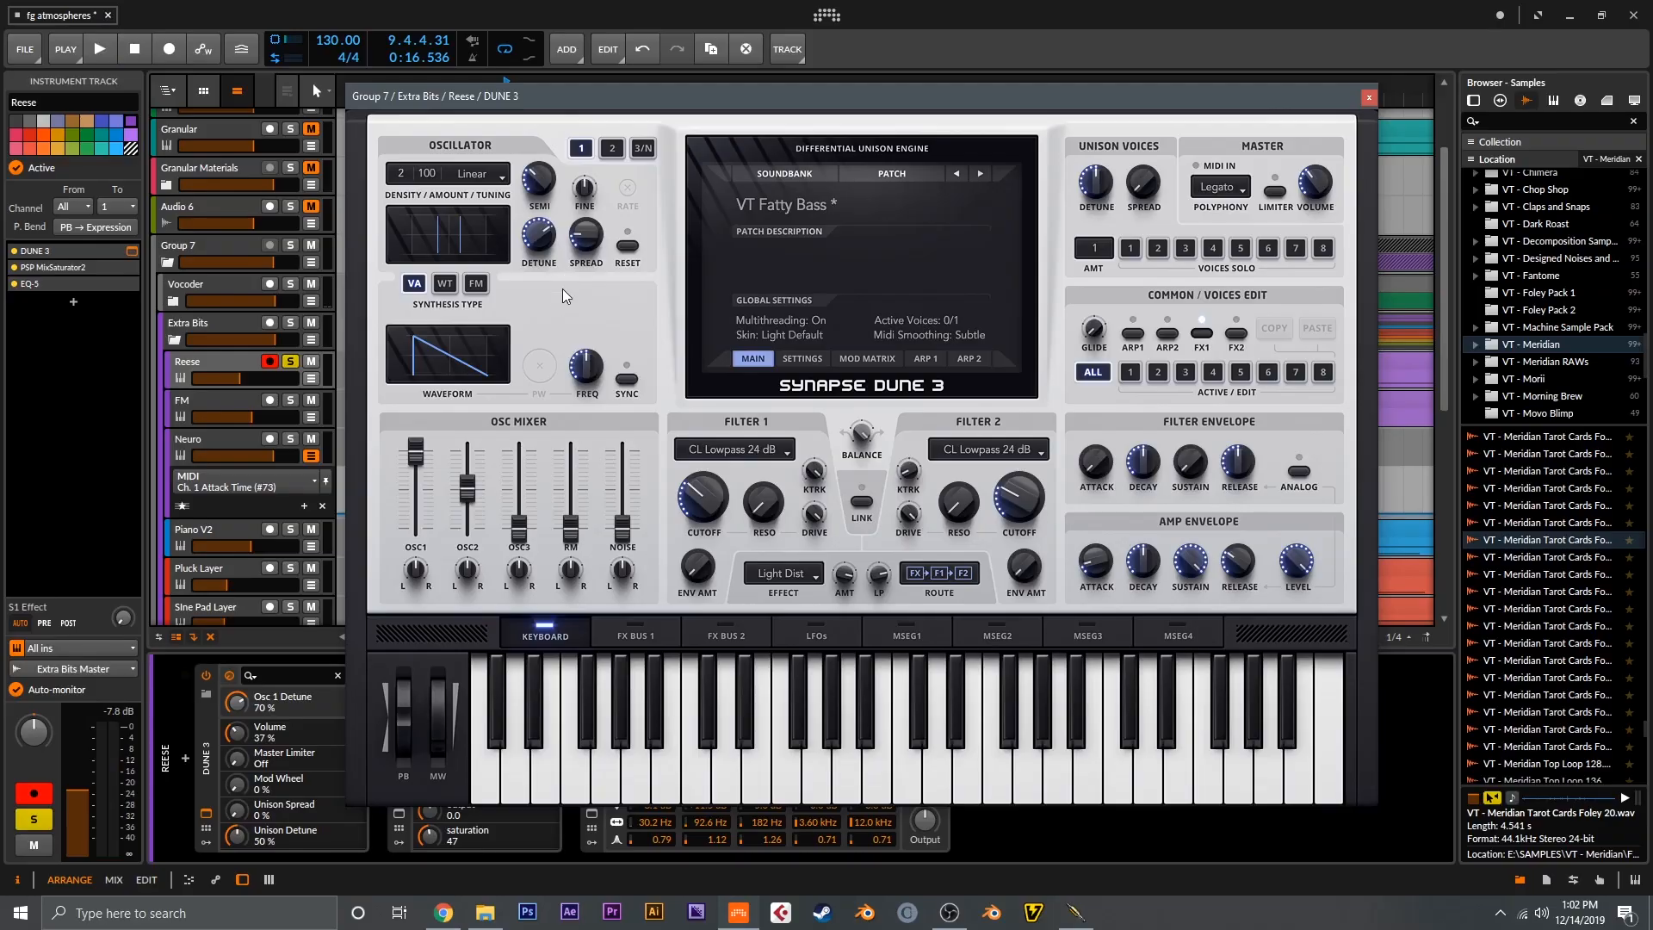
left_click_drag(561, 288, 594, 226)
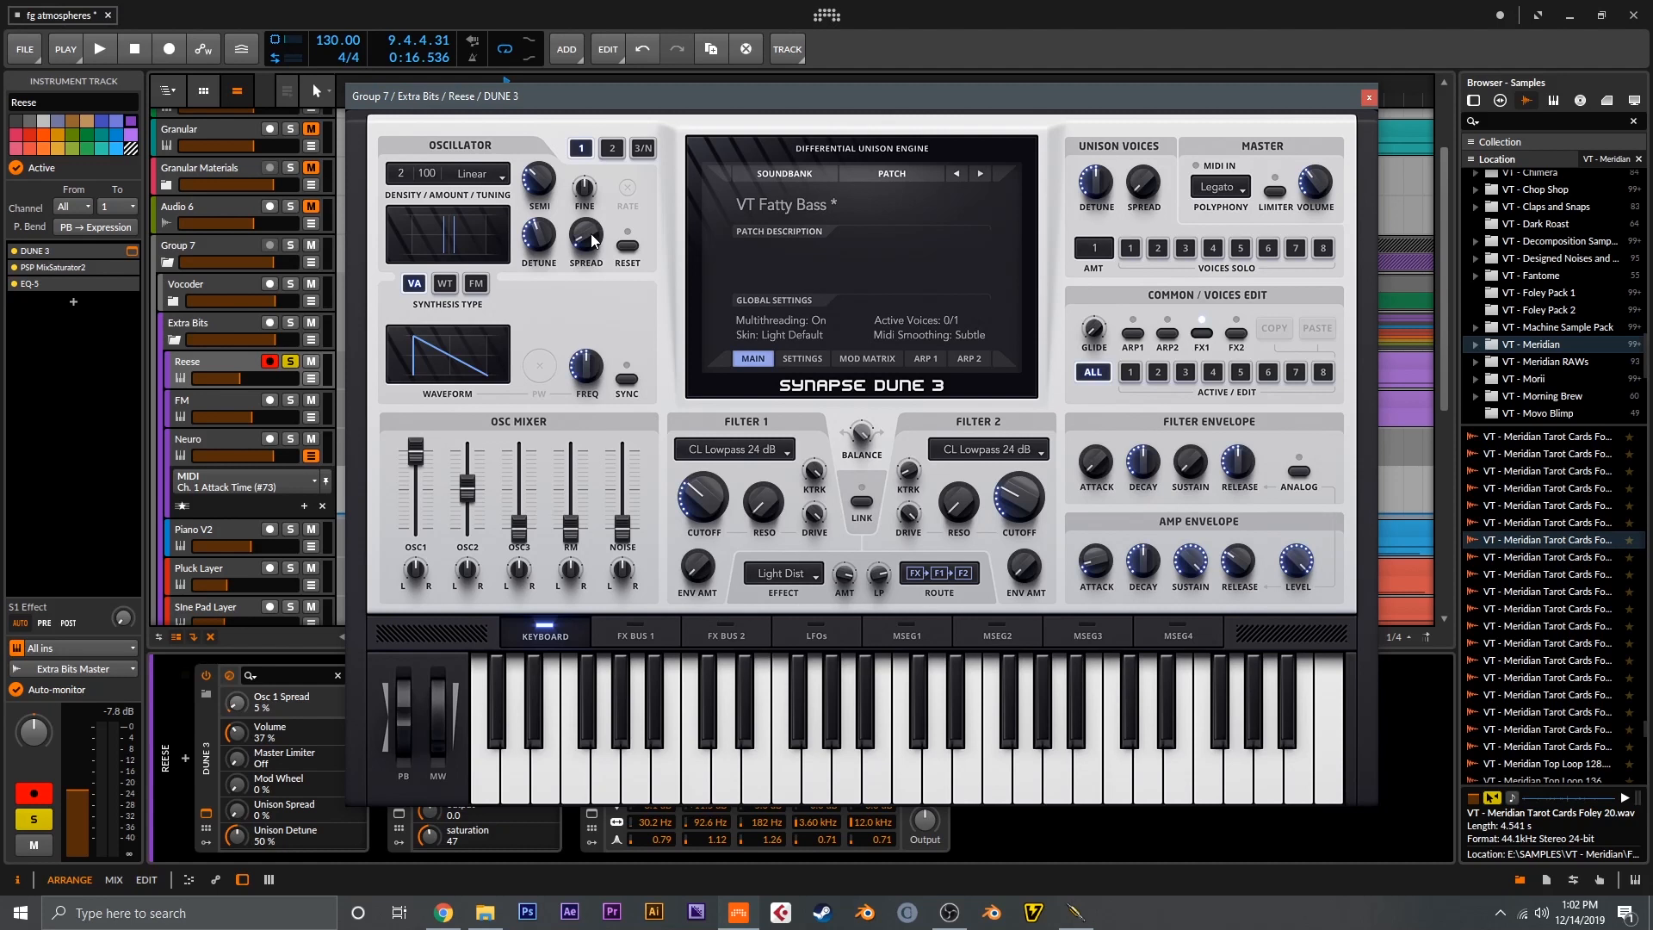
double_click(585, 233)
left_click_drag(583, 223, 580, 200)
key("space")
left_click_drag(580, 261, 586, 249)
Audition the bass with oscillator 2's mixer level at 0 %, and bring the level back up to 26 %
left_click(611, 149)
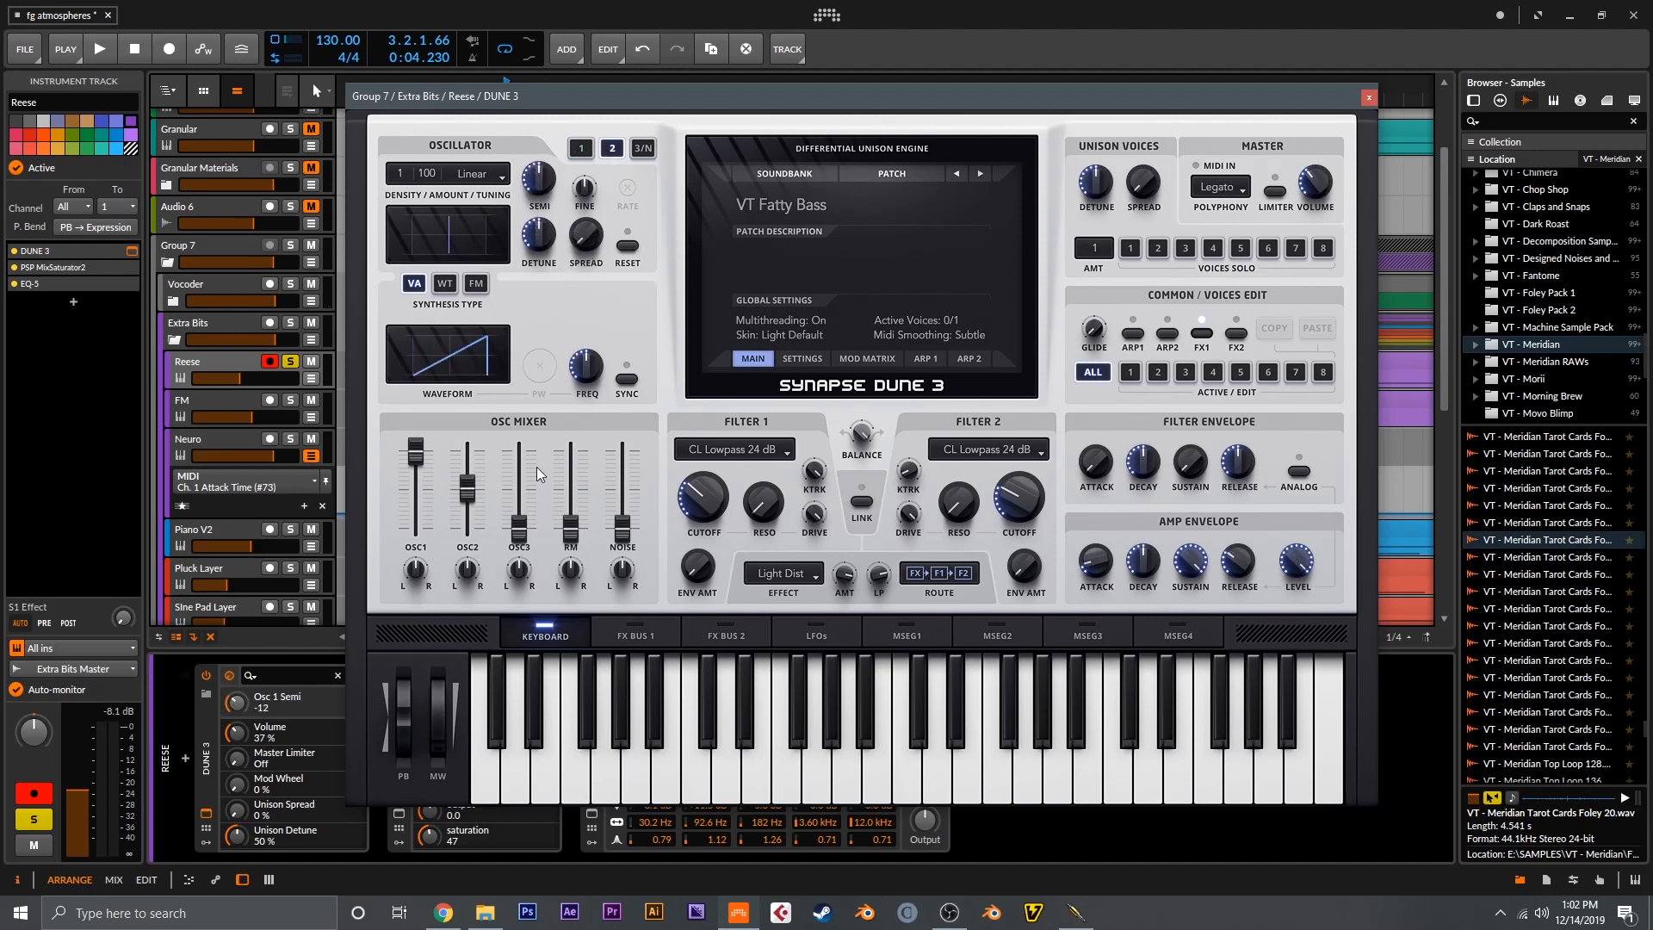
left_click_drag(474, 489, 479, 521)
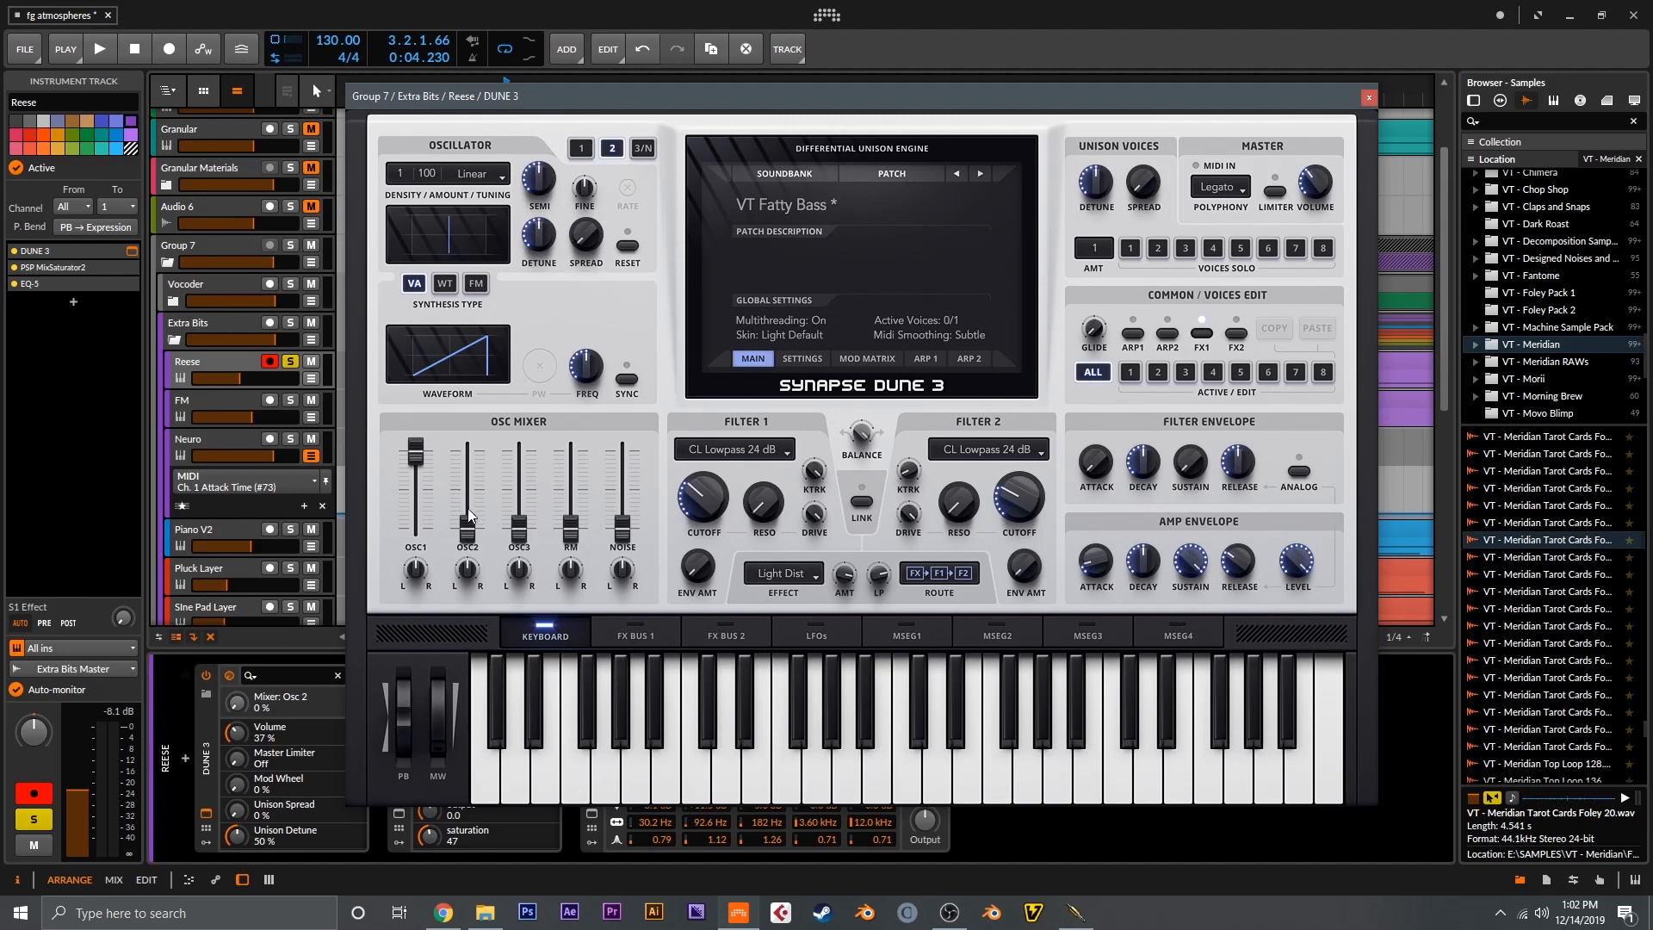
key("space")
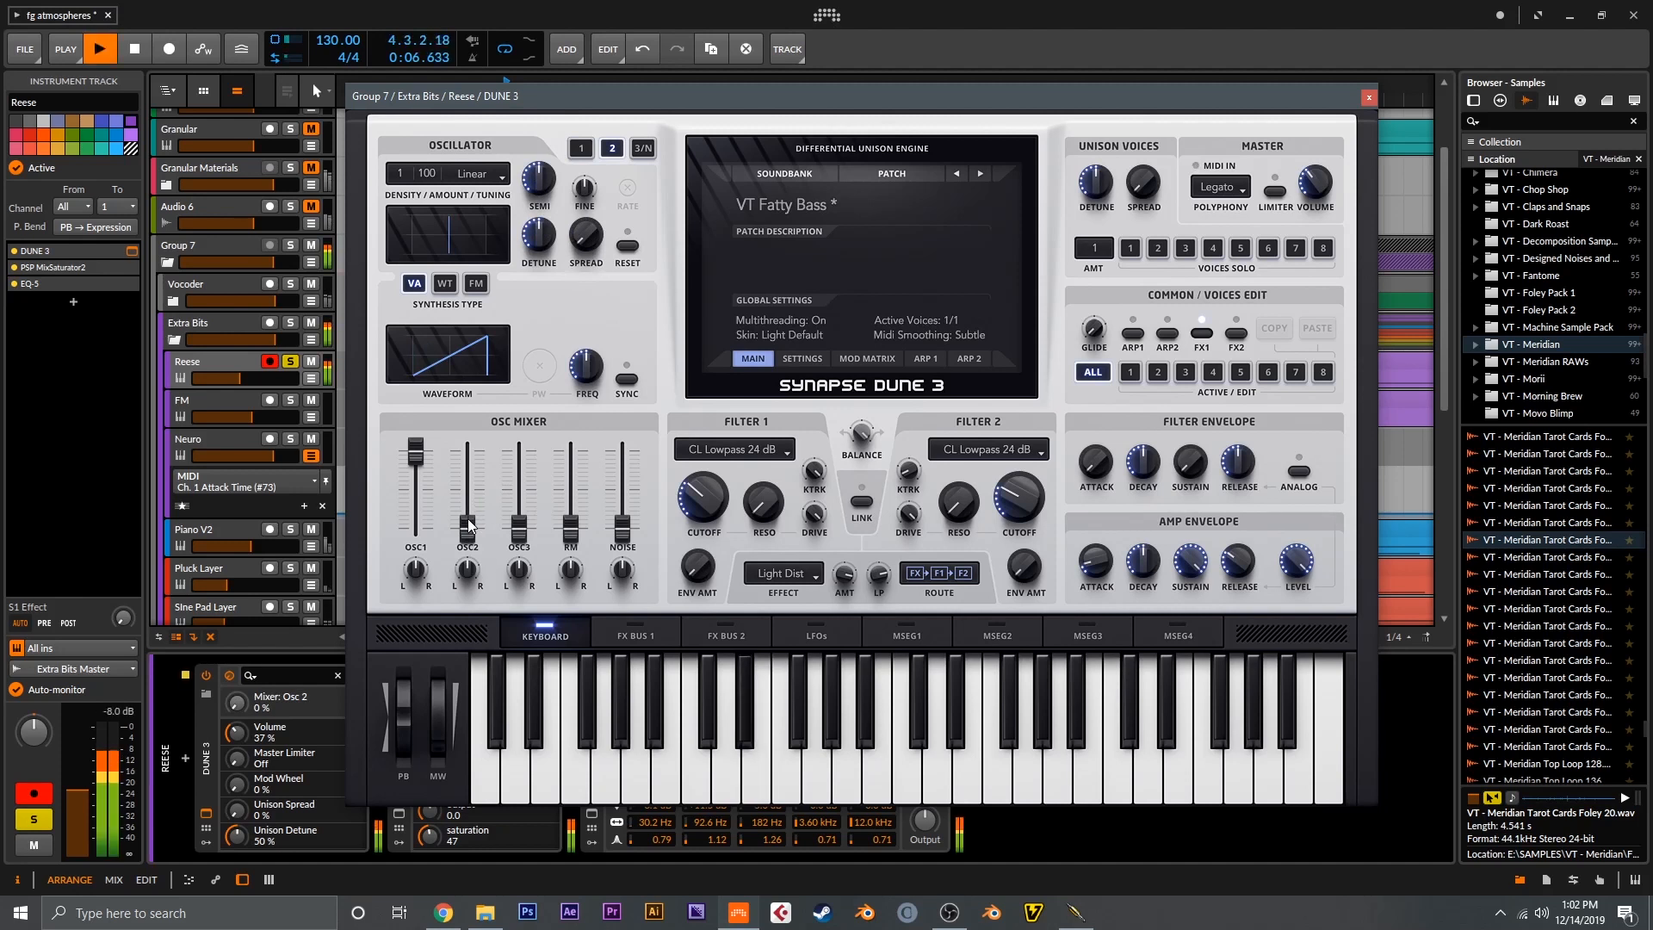
mouse_move(470, 527)
left_mouse_down()
mouse_move(474, 461)
mouse_move(472, 506)
left_mouse_up()
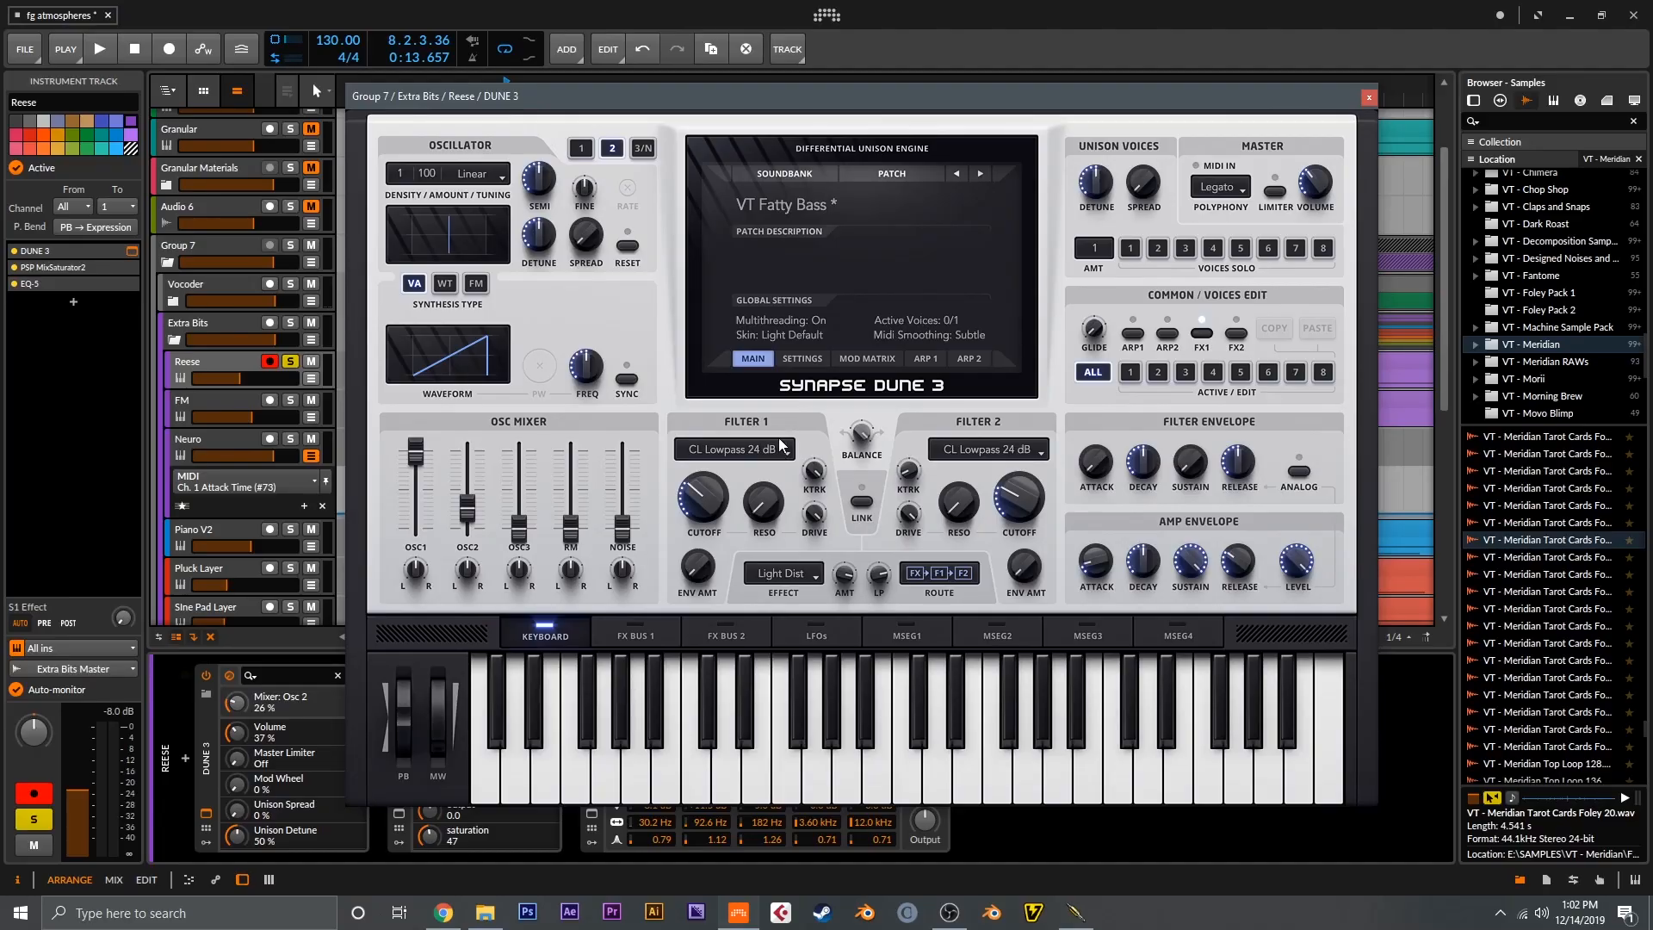
Examine the Filter 1 cutoff setting and the effects chain of FX Bus 1
left_click(714, 489)
left_click(638, 633)
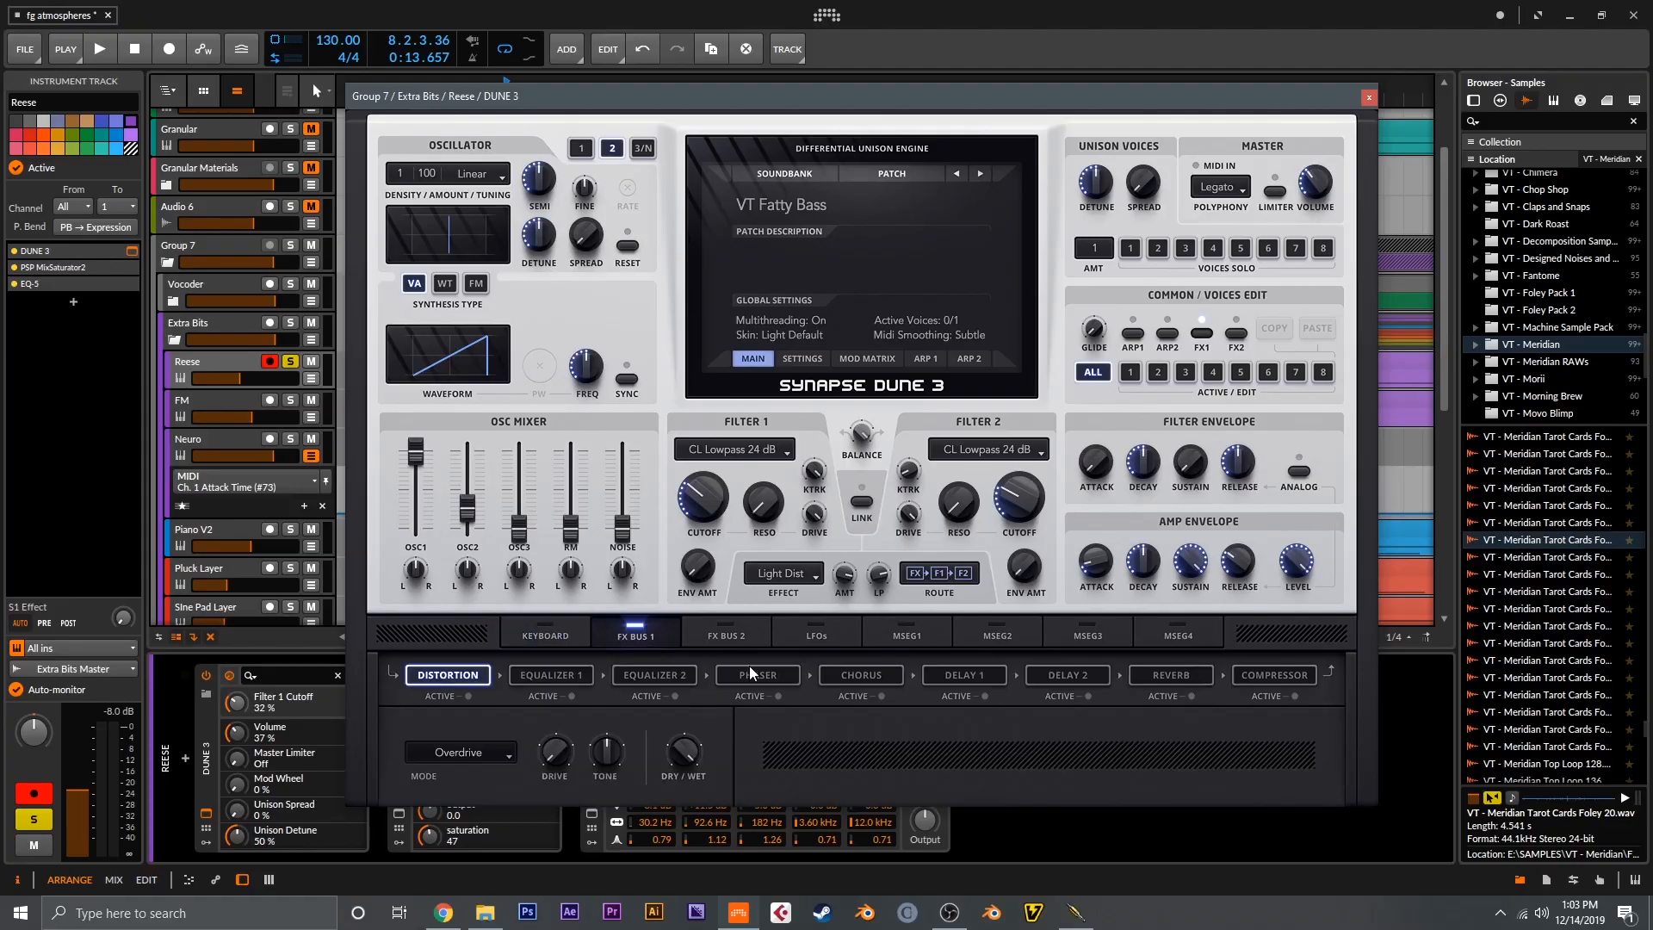
left_click(544, 633)
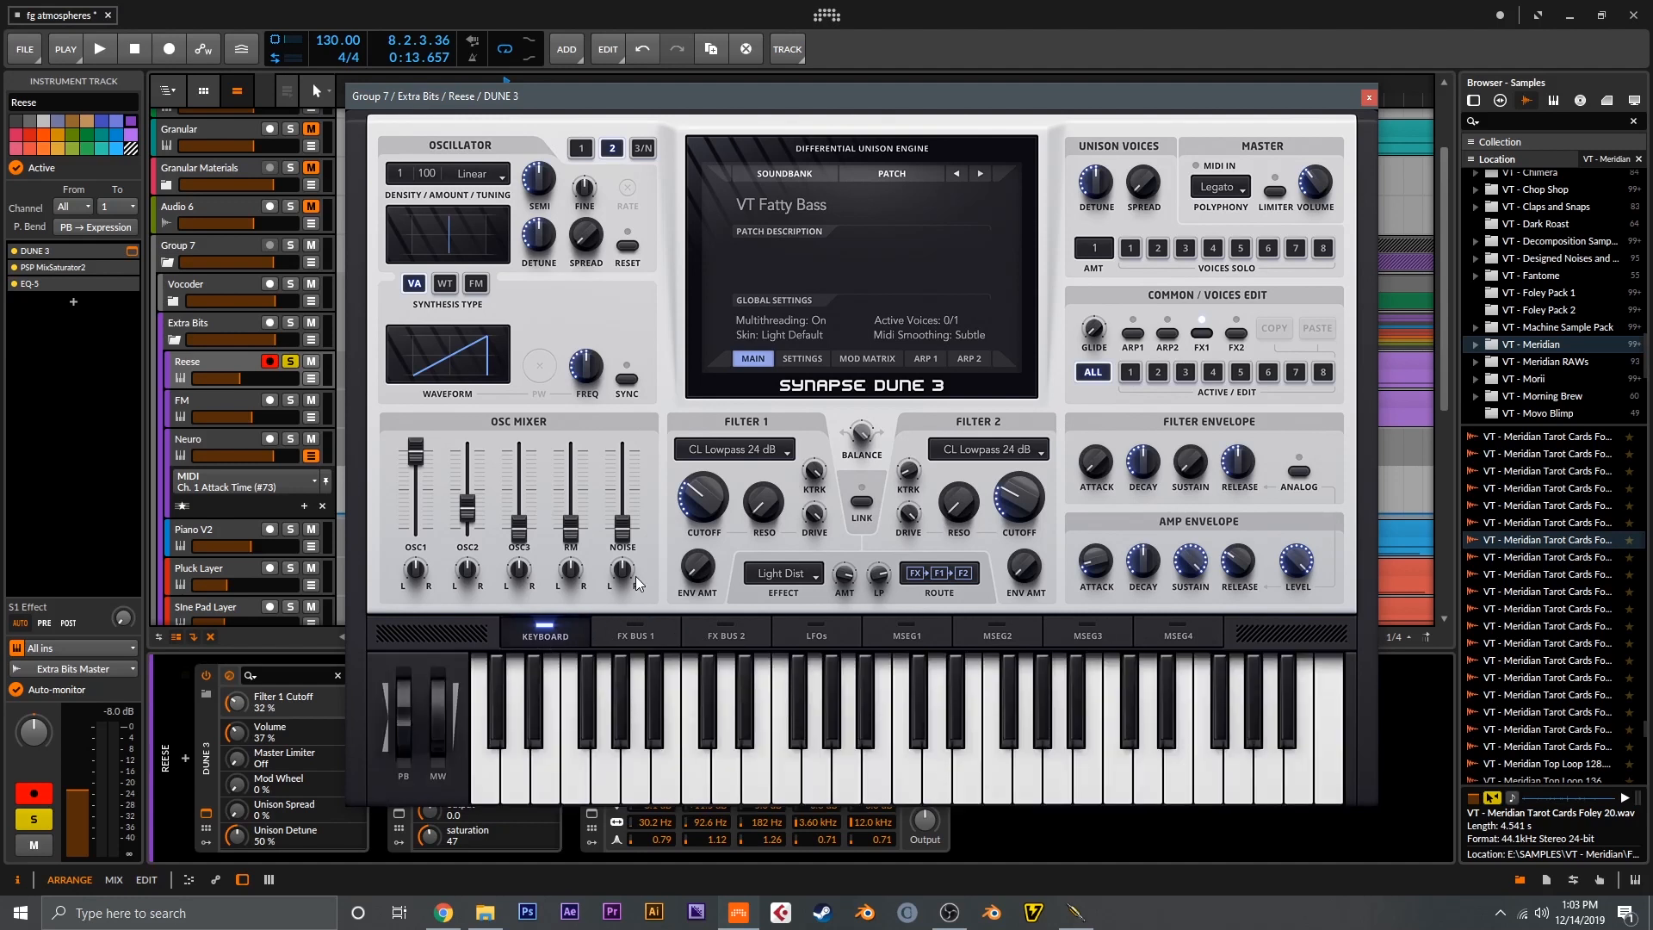
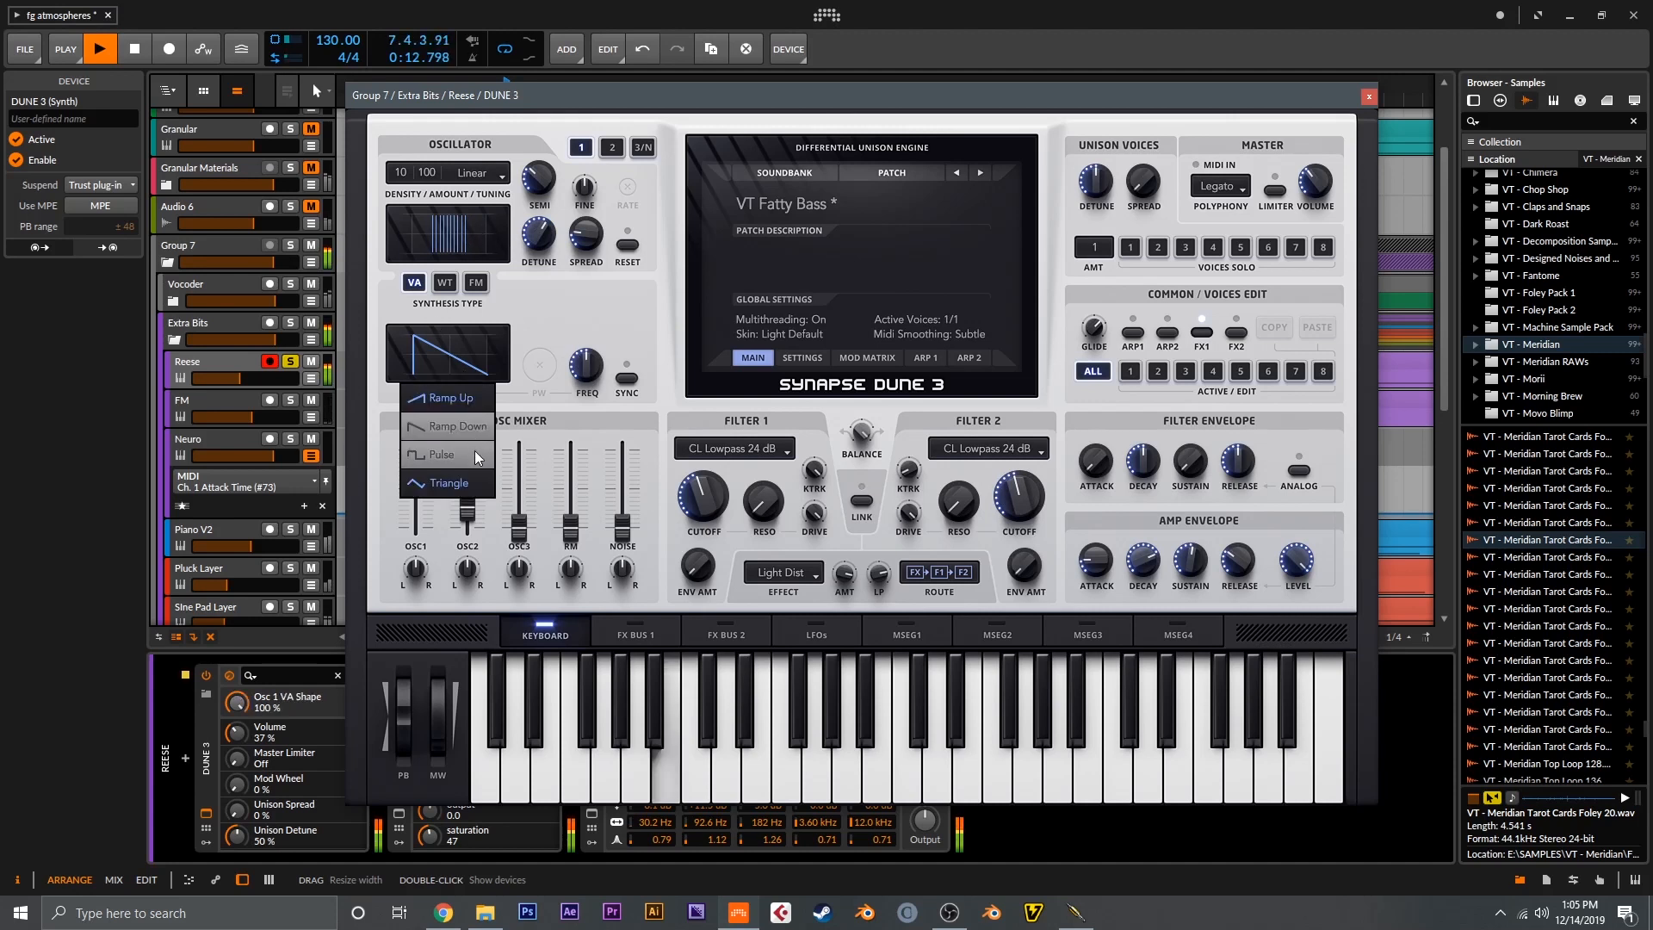
Try the Pulse and Triangle waveforms on oscillator 1 and settle on Ramp Up
left_click(475, 455)
mouse_move(529, 367)
left_mouse_down()
mouse_move(540, 263)
mouse_move(512, 383)
left_mouse_up()
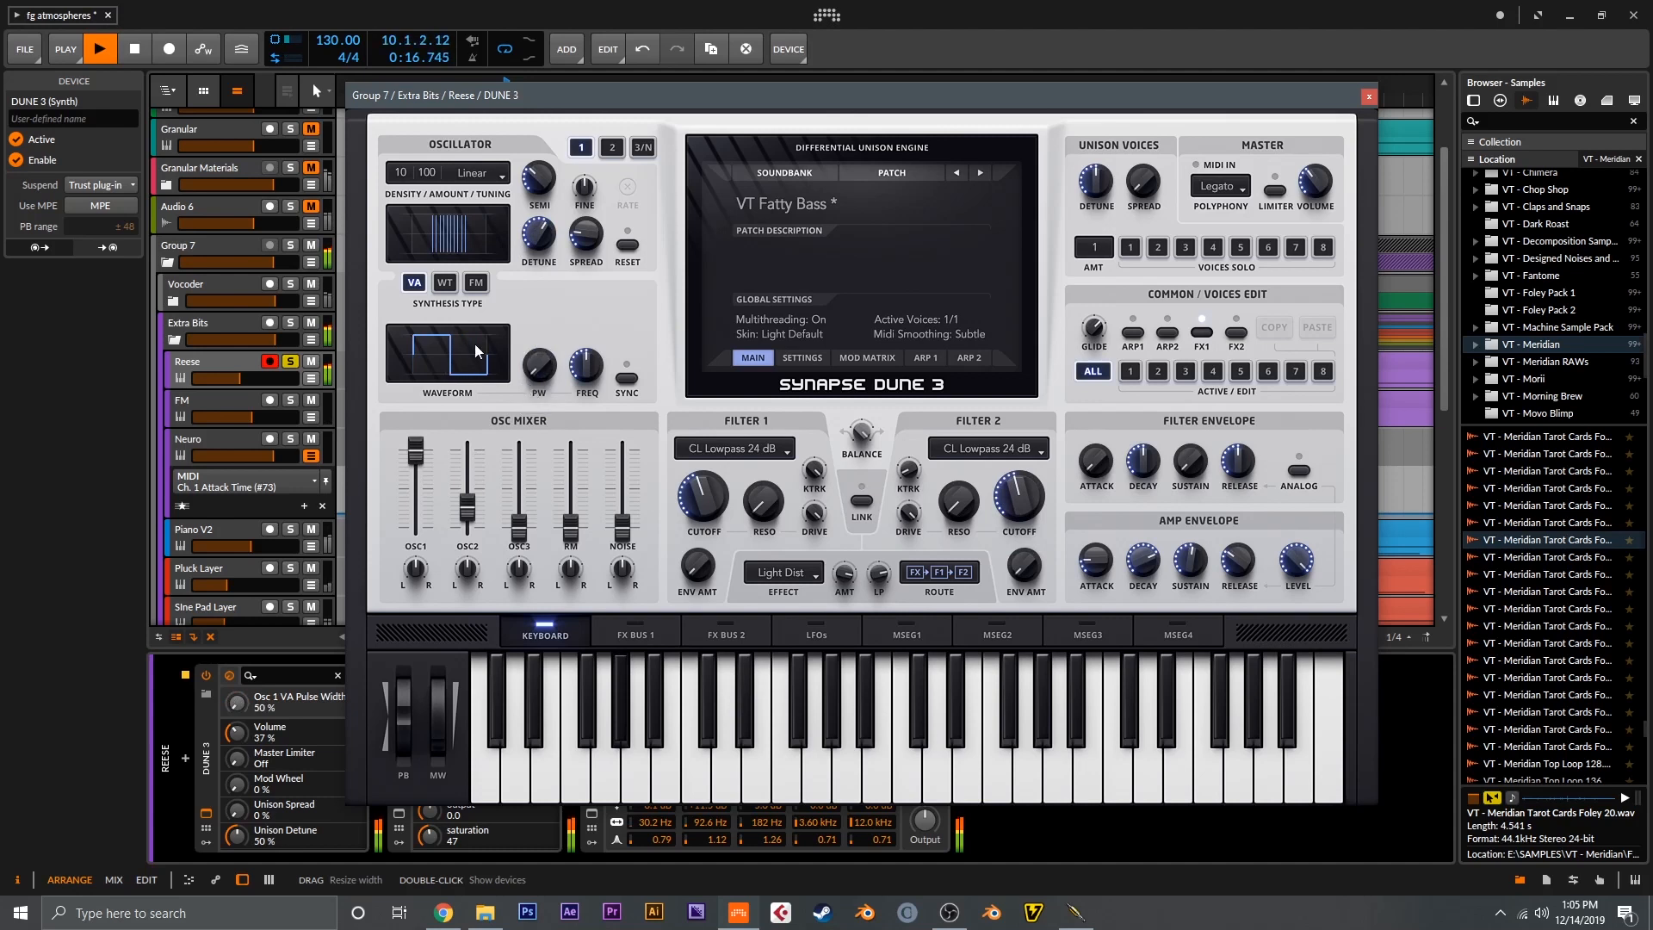
left_click(475, 350)
left_click(483, 484)
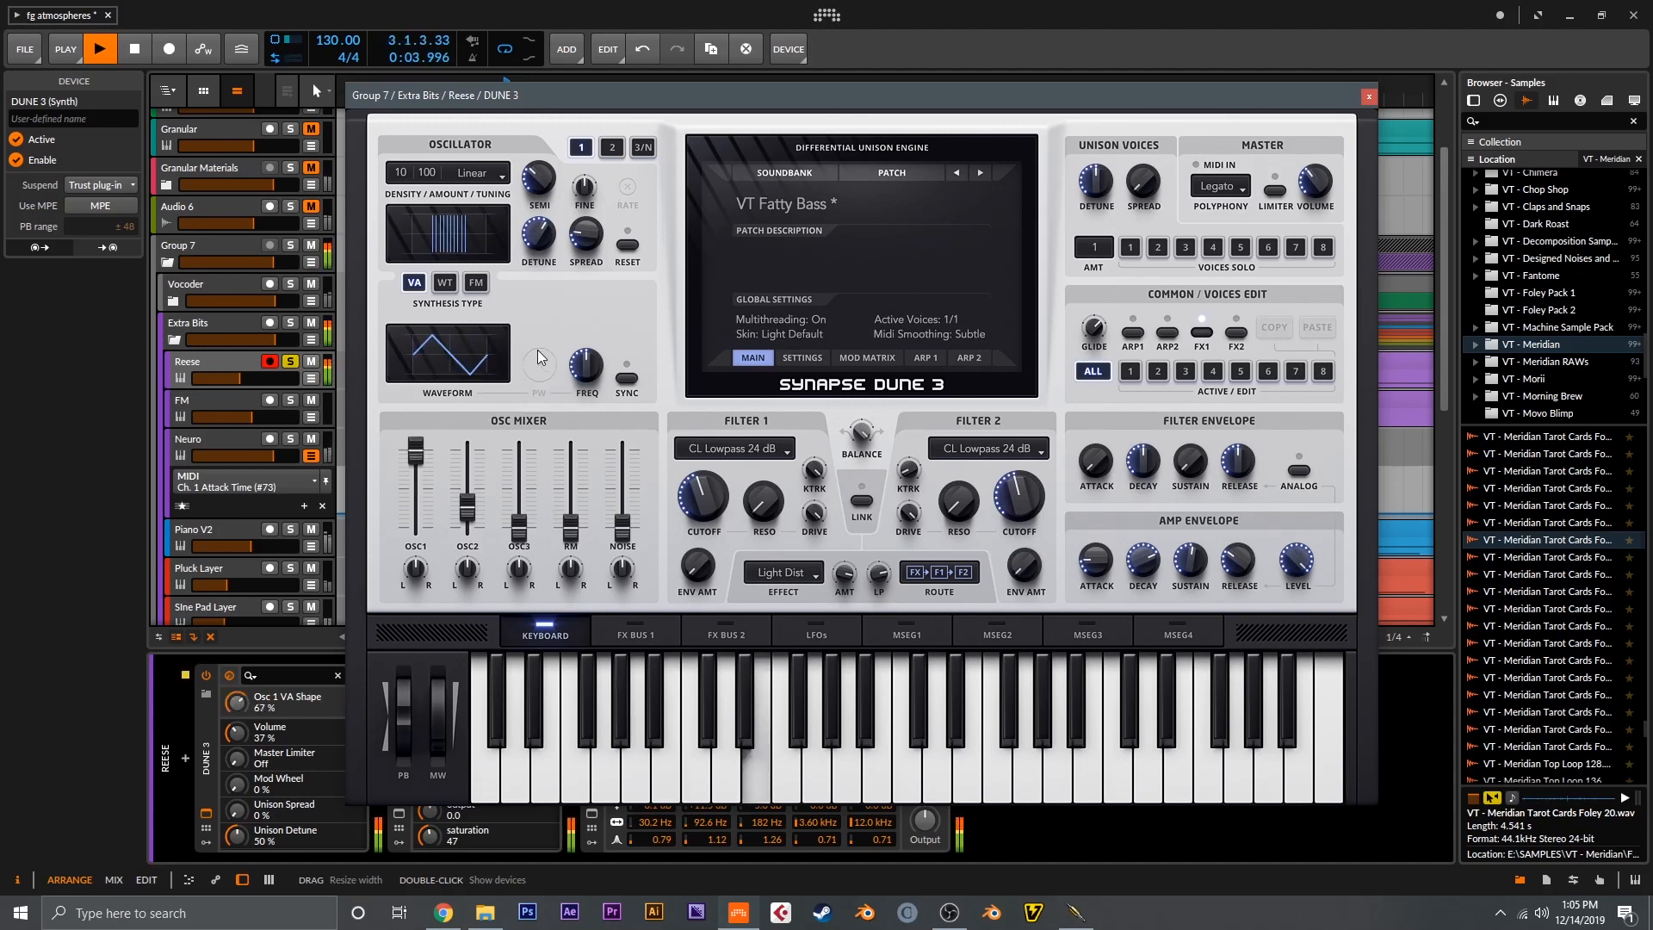
left_click(505, 368)
left_click(488, 399)
Raise oscillator 1's detune to about 74 % and adjust the cutoffs of Filter 1 and Filter 2
left_click_drag(540, 237, 541, 232)
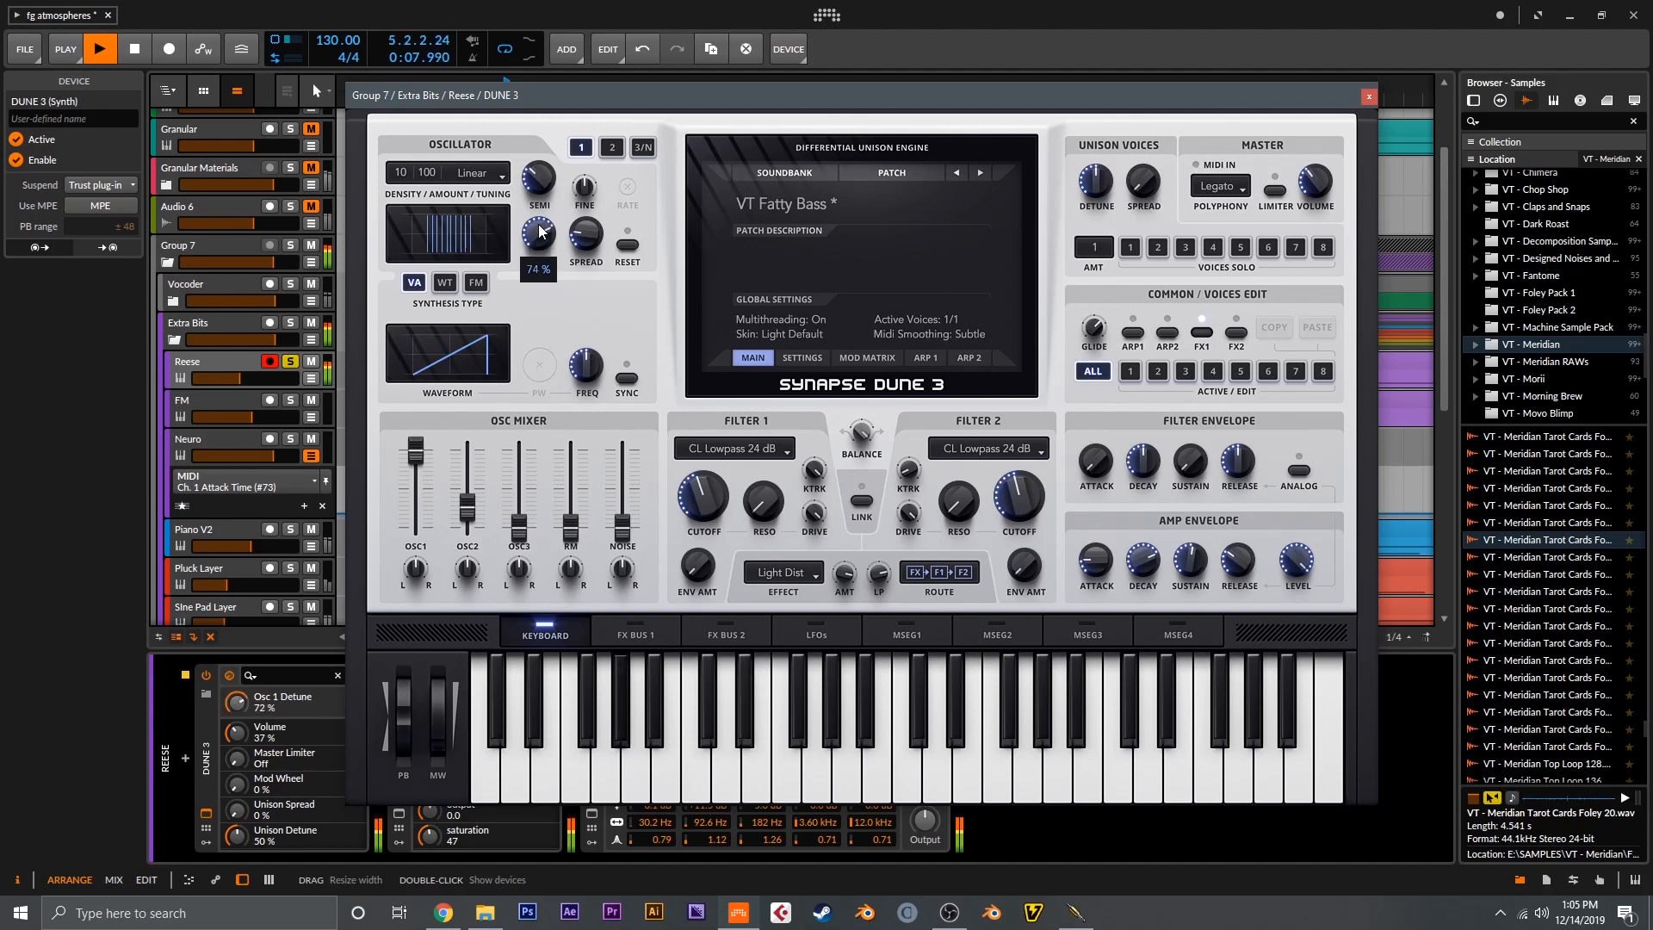
left_click_drag(721, 508, 723, 502)
left_click_drag(1026, 482, 1027, 469)
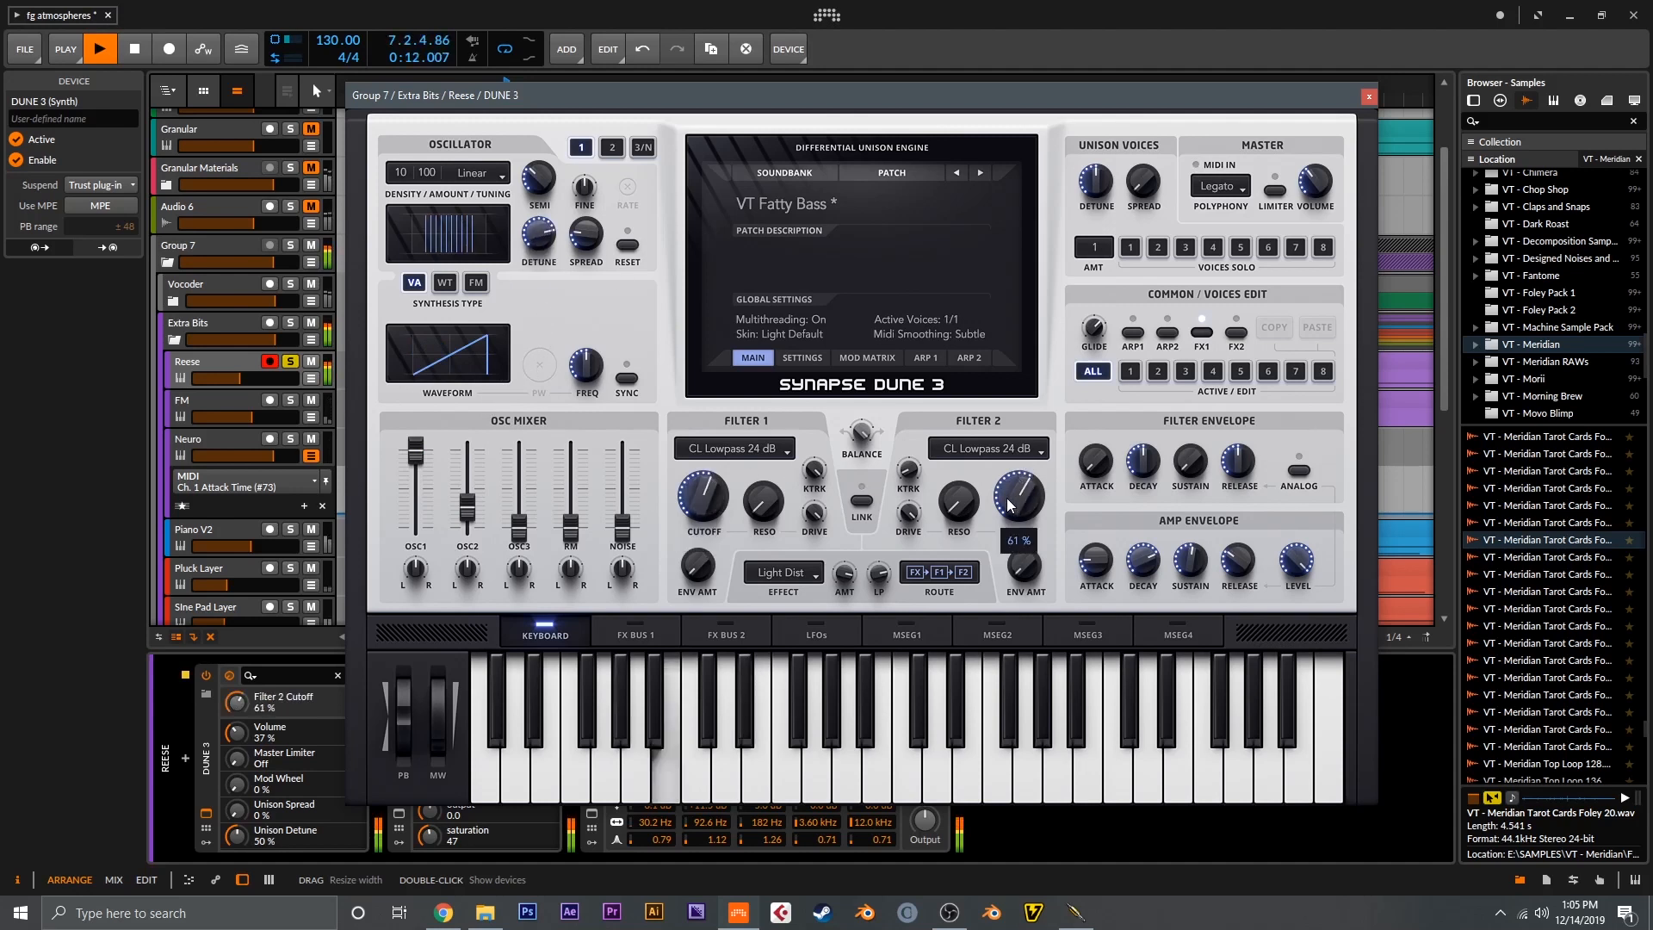
left_click_drag(1011, 508, 1011, 511)
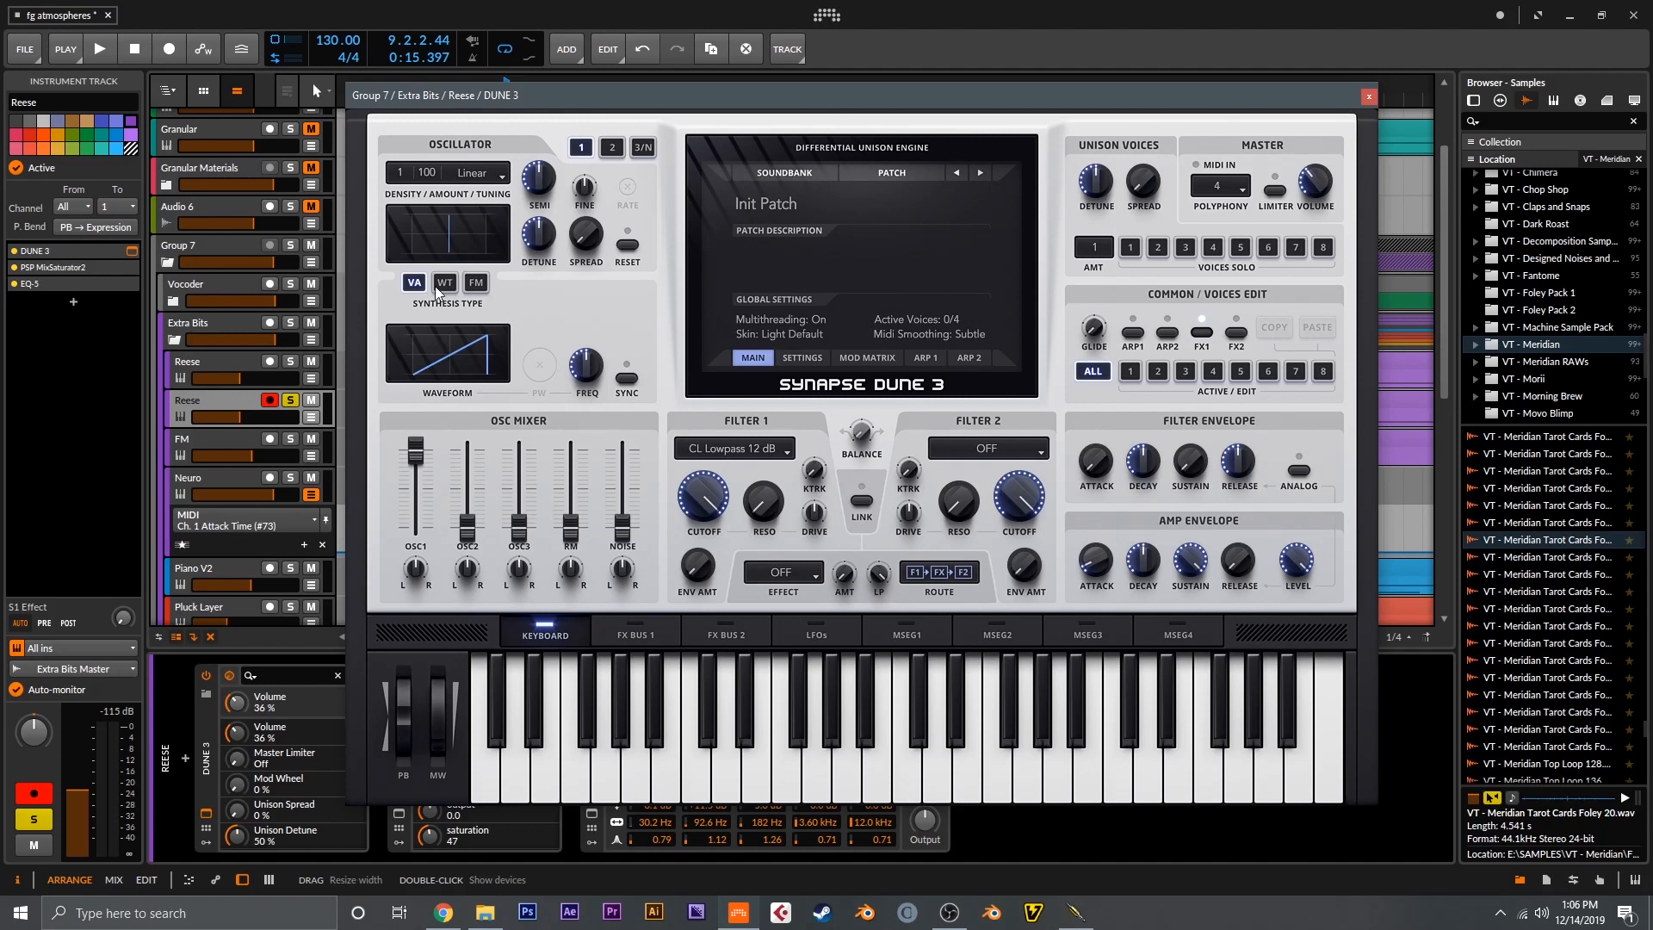
Switch oscillator 1 of the Init Patch to wavetable synthesis and add a third harmonic to its first waveform
left_click(445, 283)
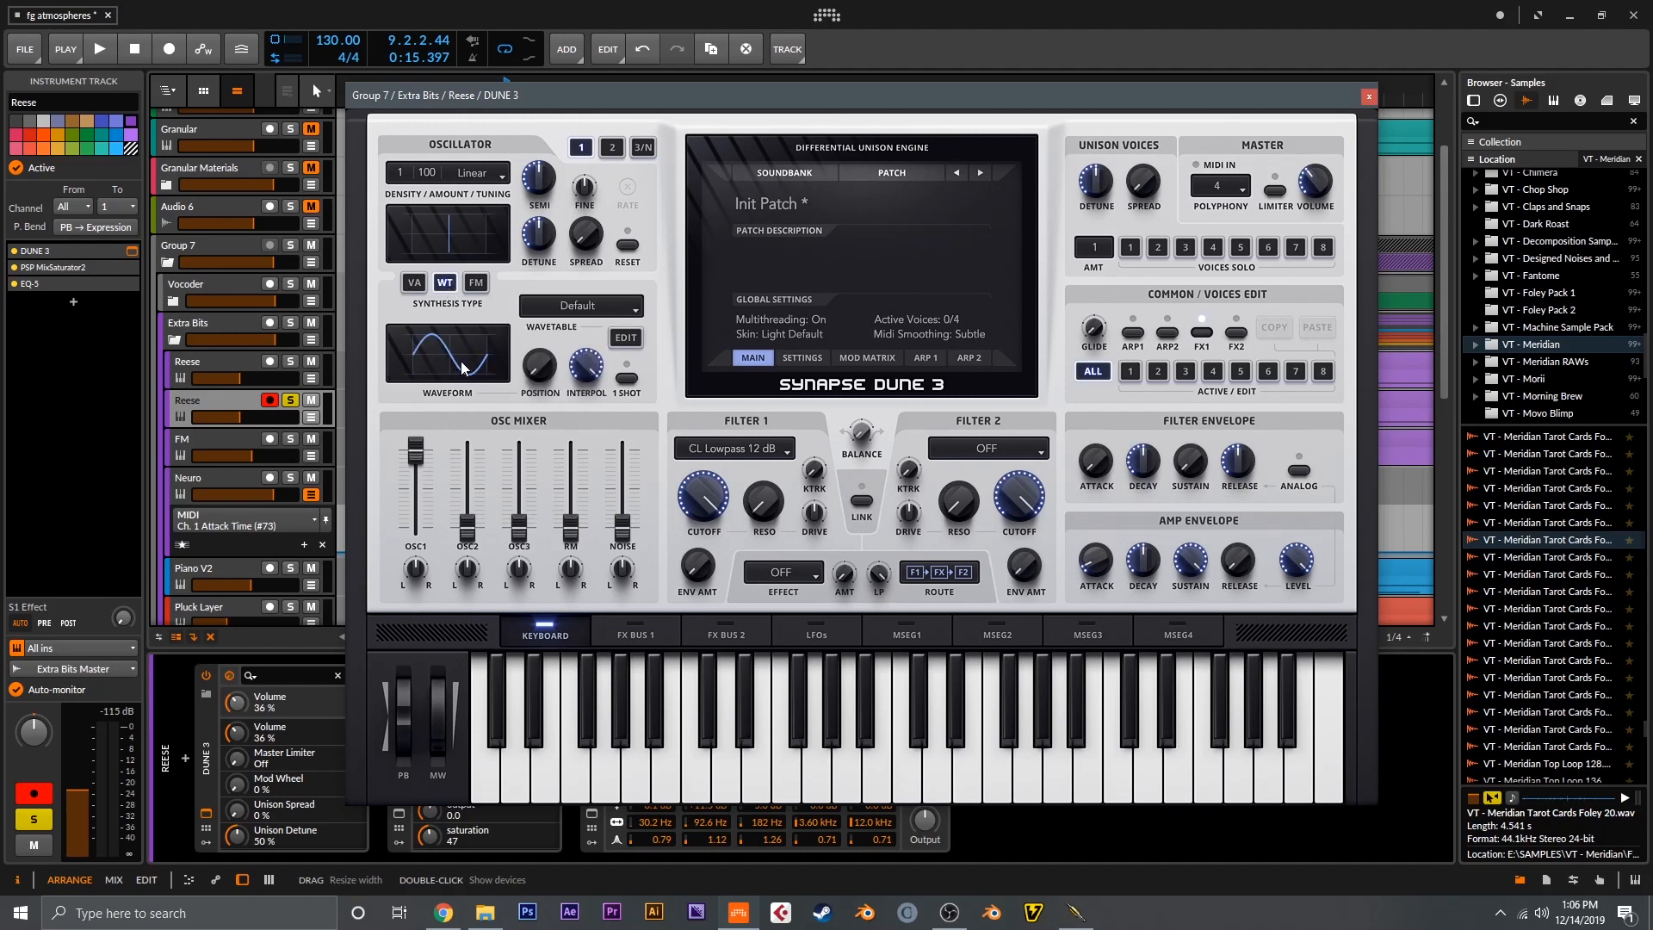
left_click(625, 337)
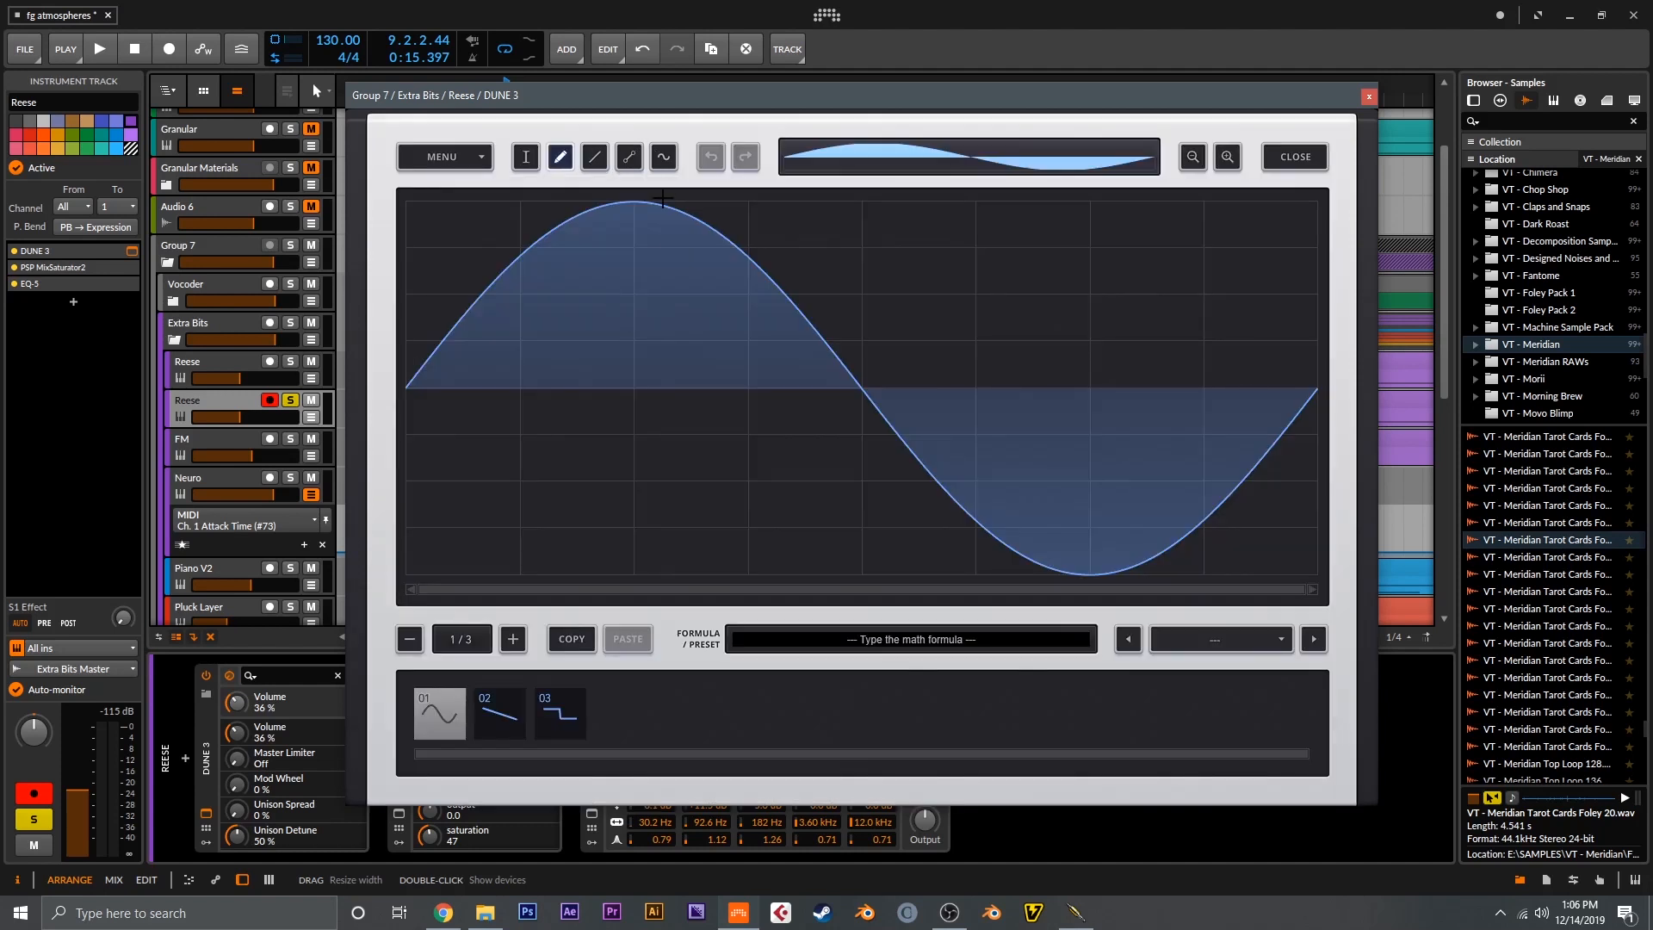
left_click(662, 162)
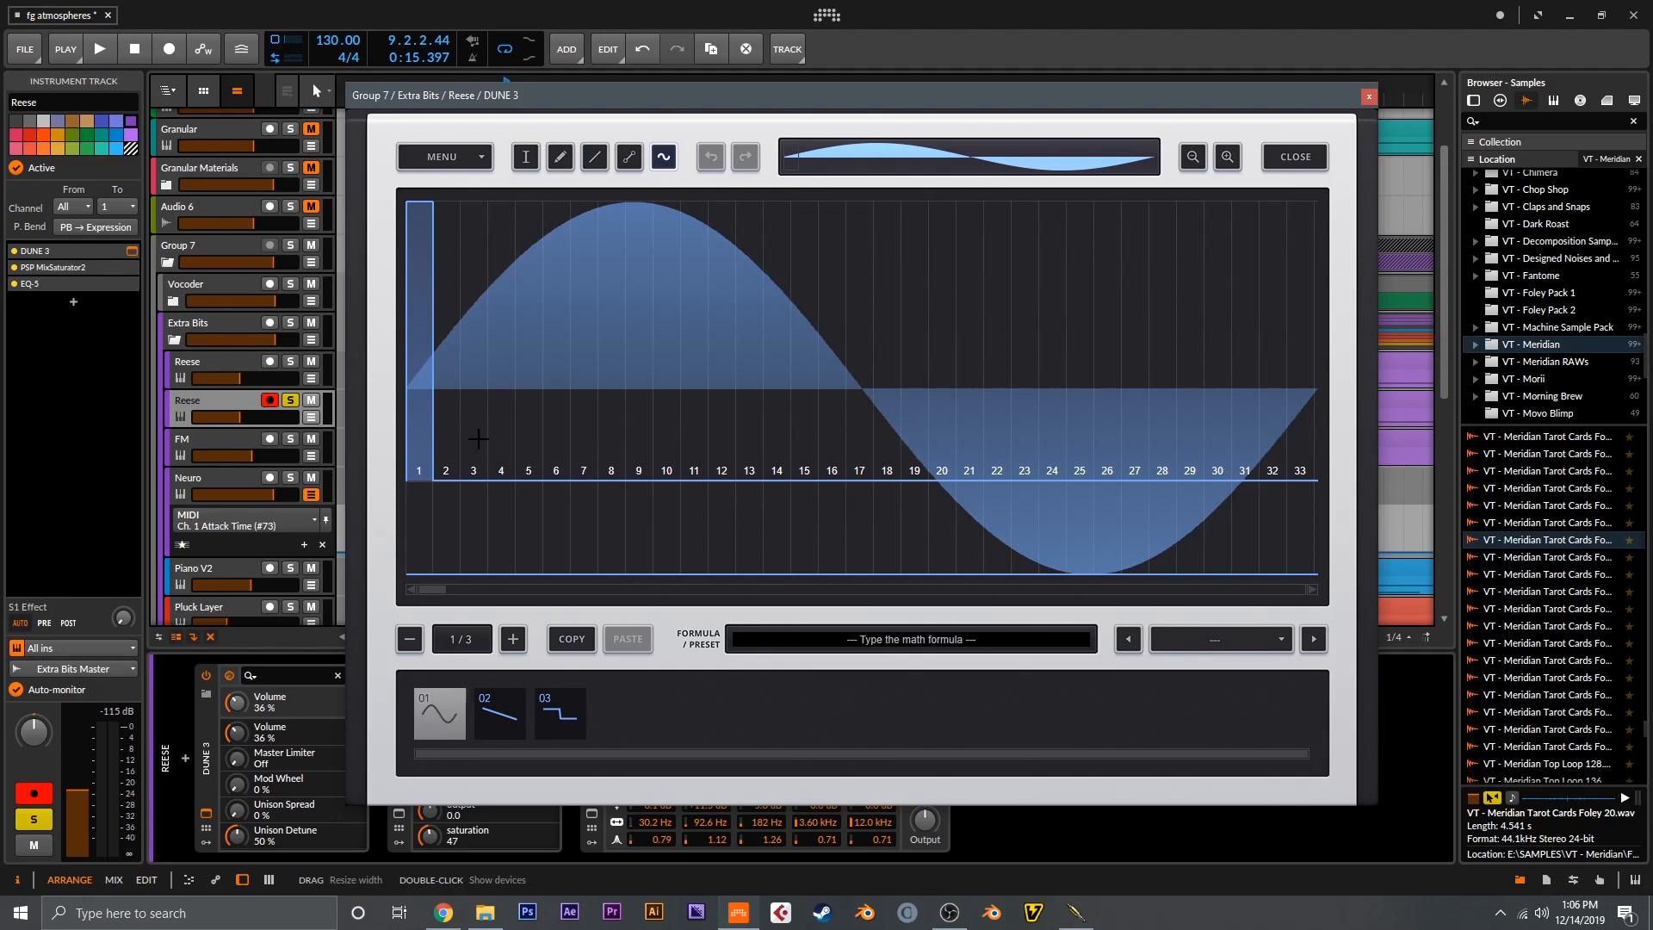
left_click_drag(478, 439, 485, 428)
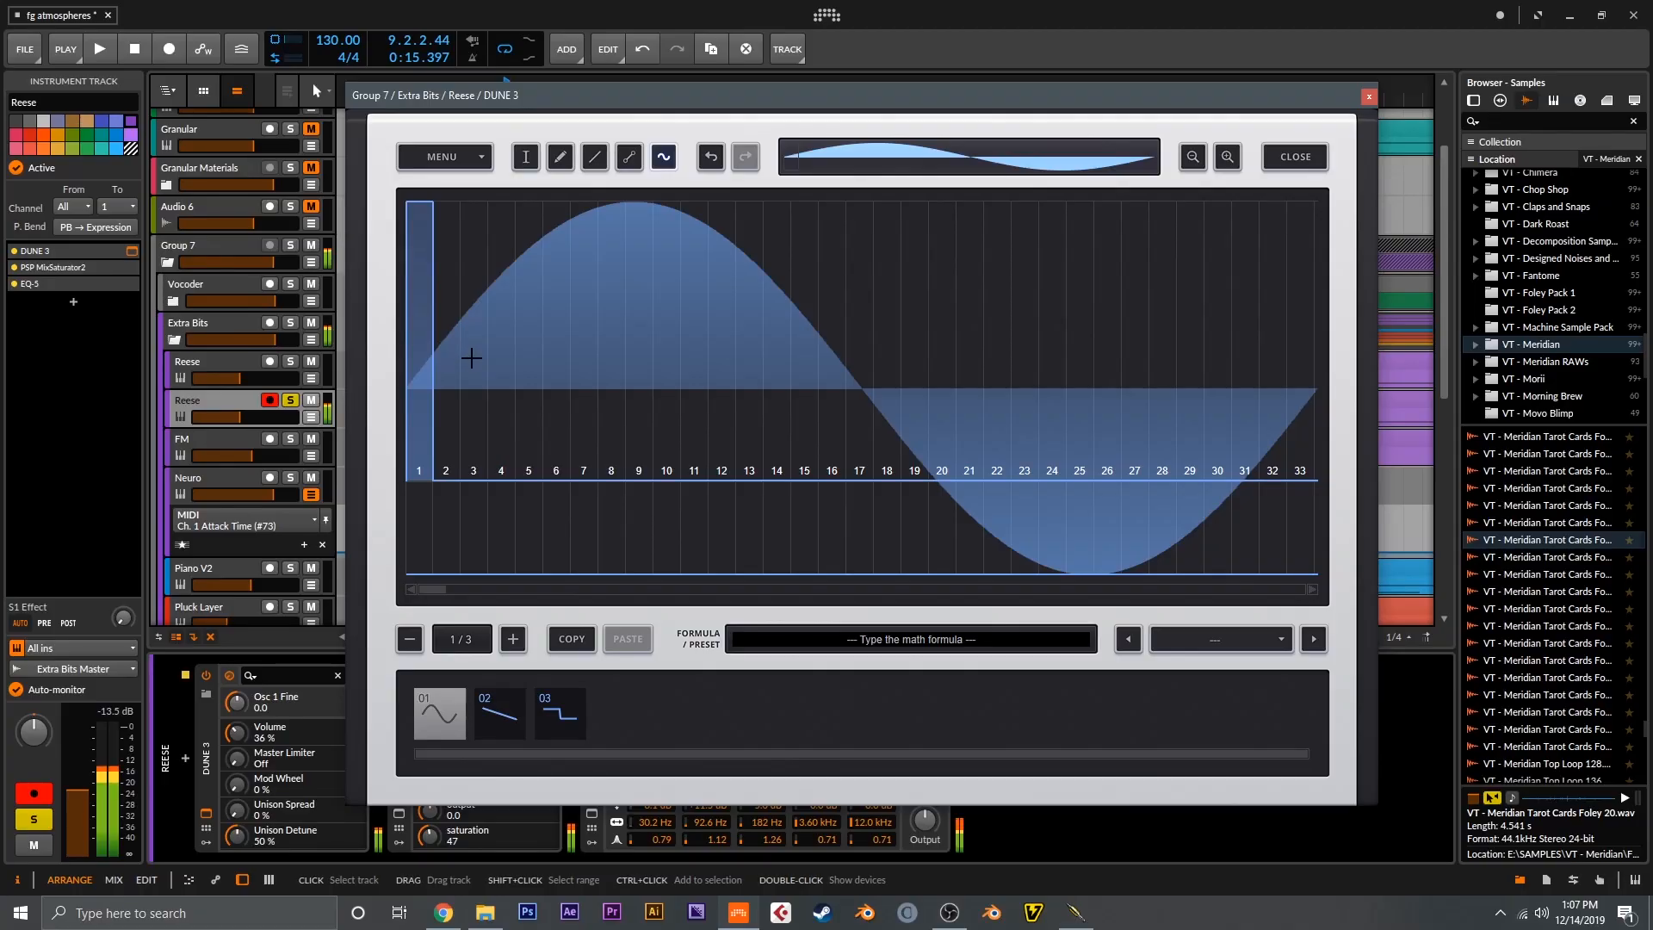
left_click(474, 352)
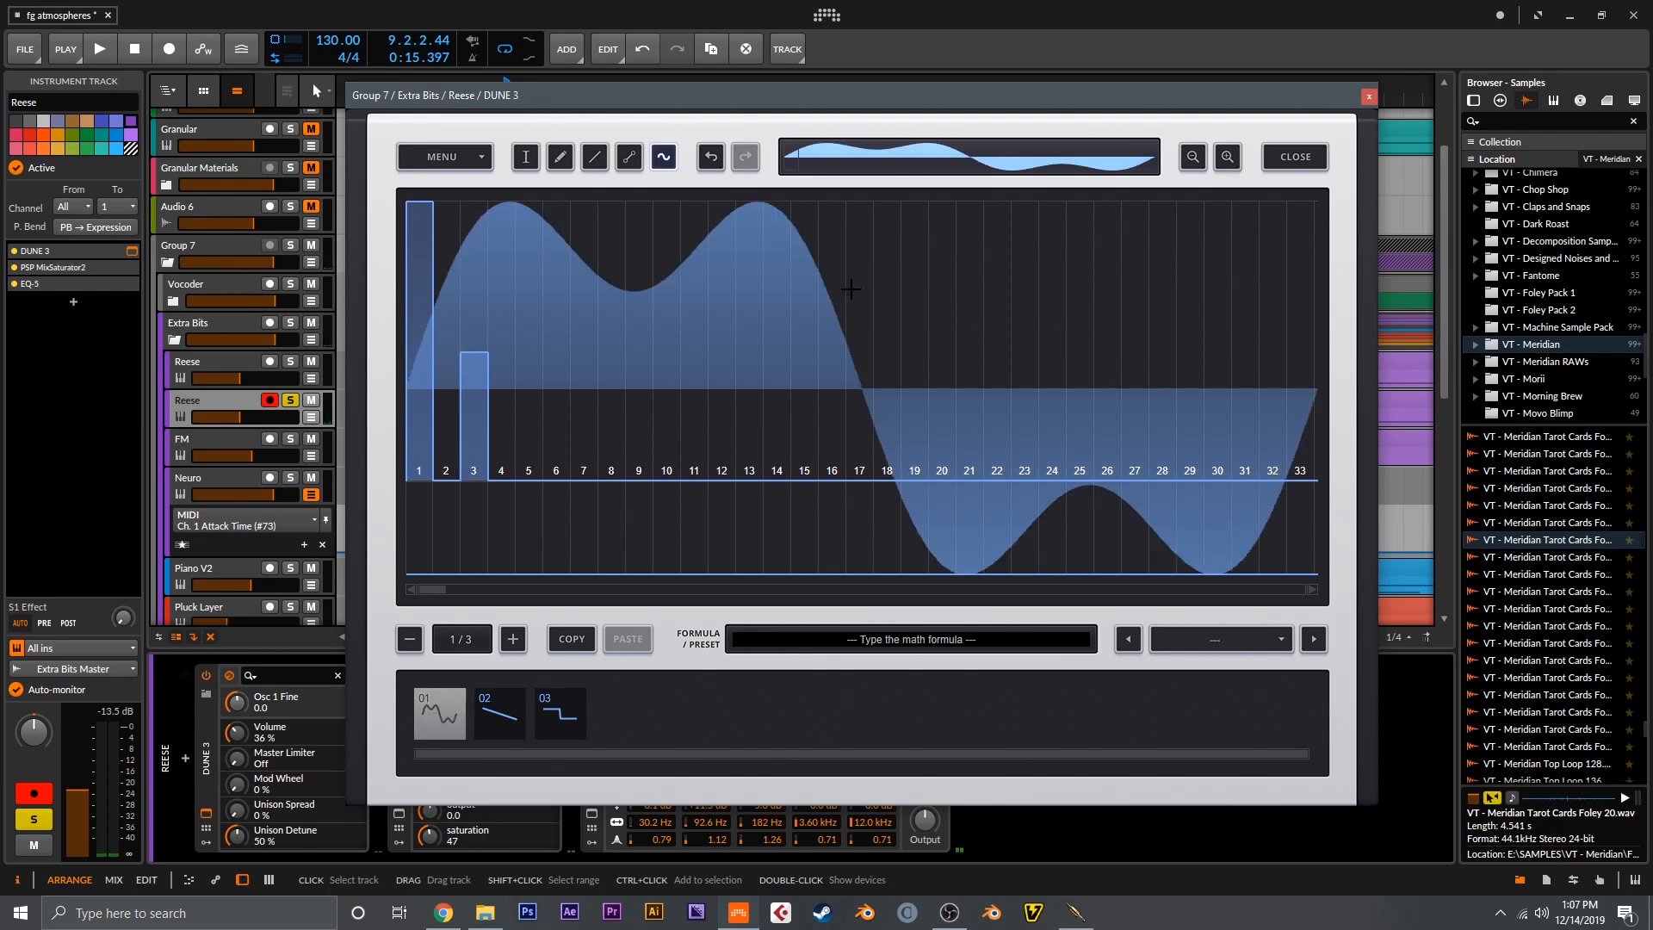
left_click(1301, 155)
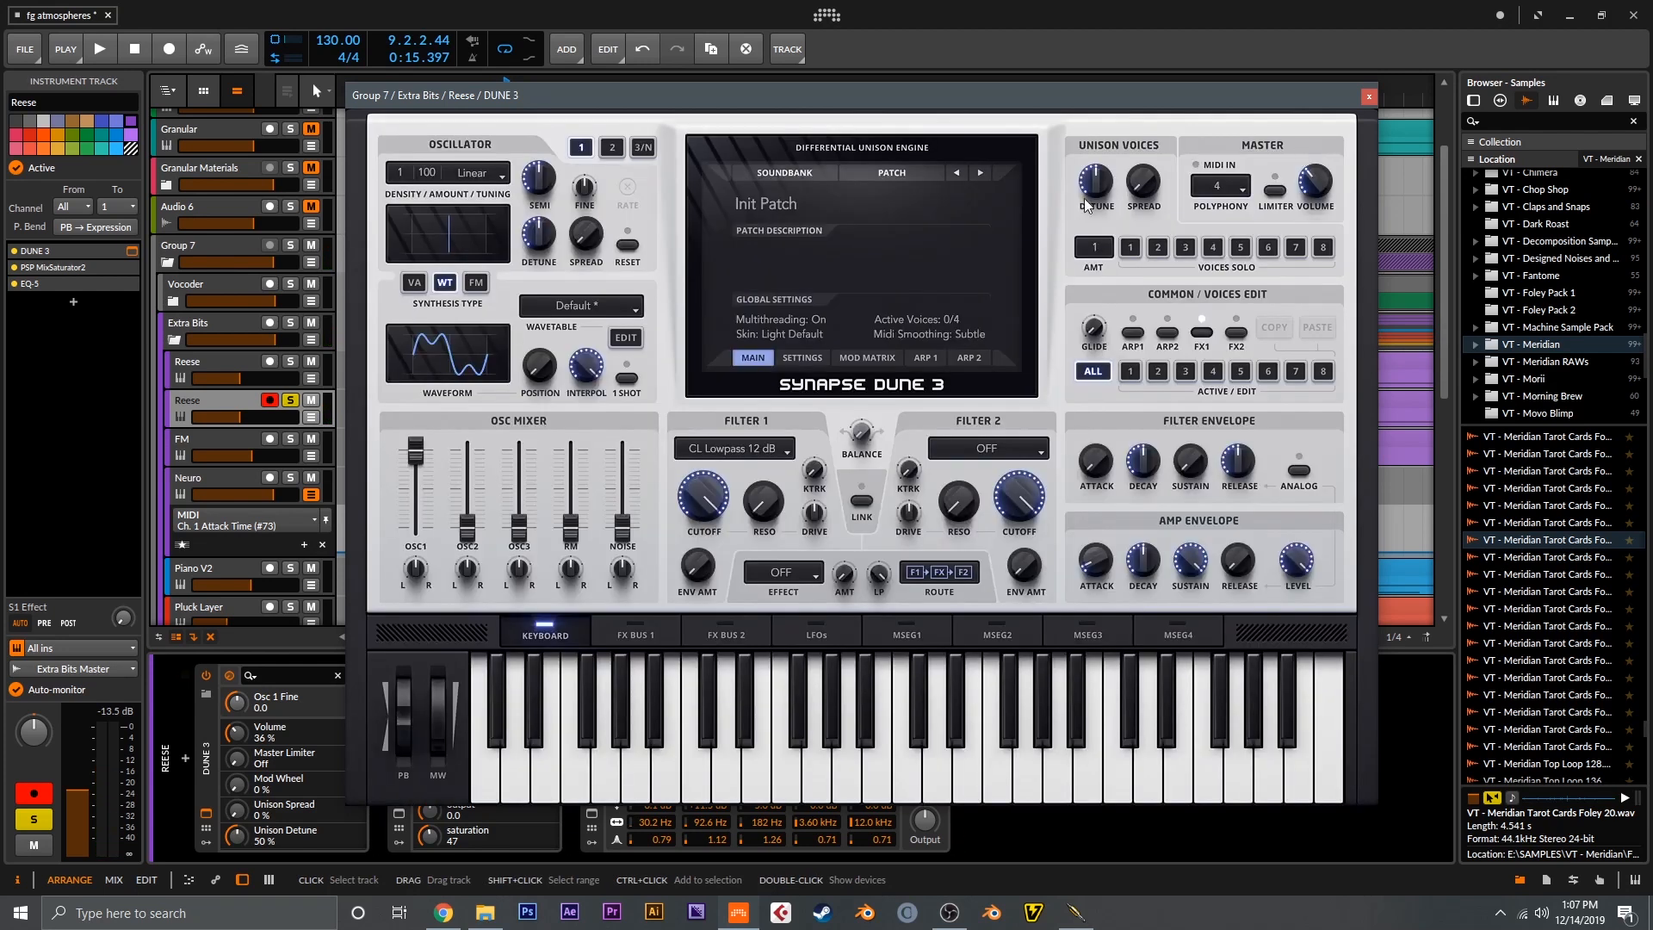
Set oscillator 1 to density 2 with 17 % spread, and Filter 1 to CL Lowpass 24 dB with +97 % drive and 44 % cutoff
left_click_drag(548, 243, 593, 205)
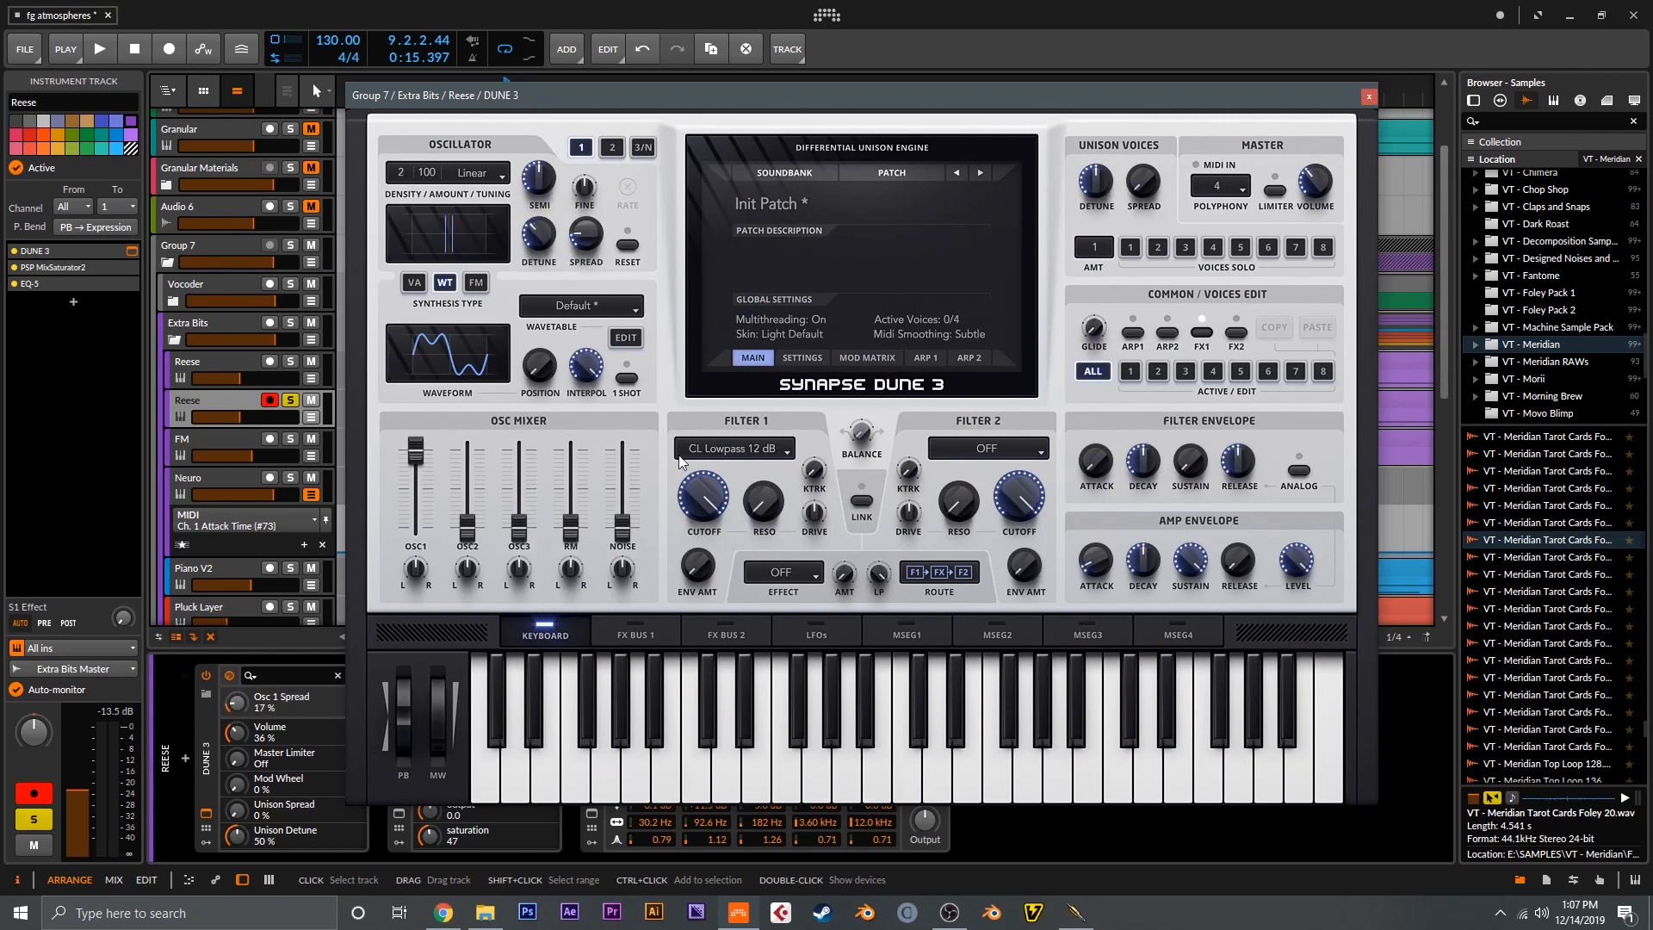
left_click(733, 448)
left_click(758, 240)
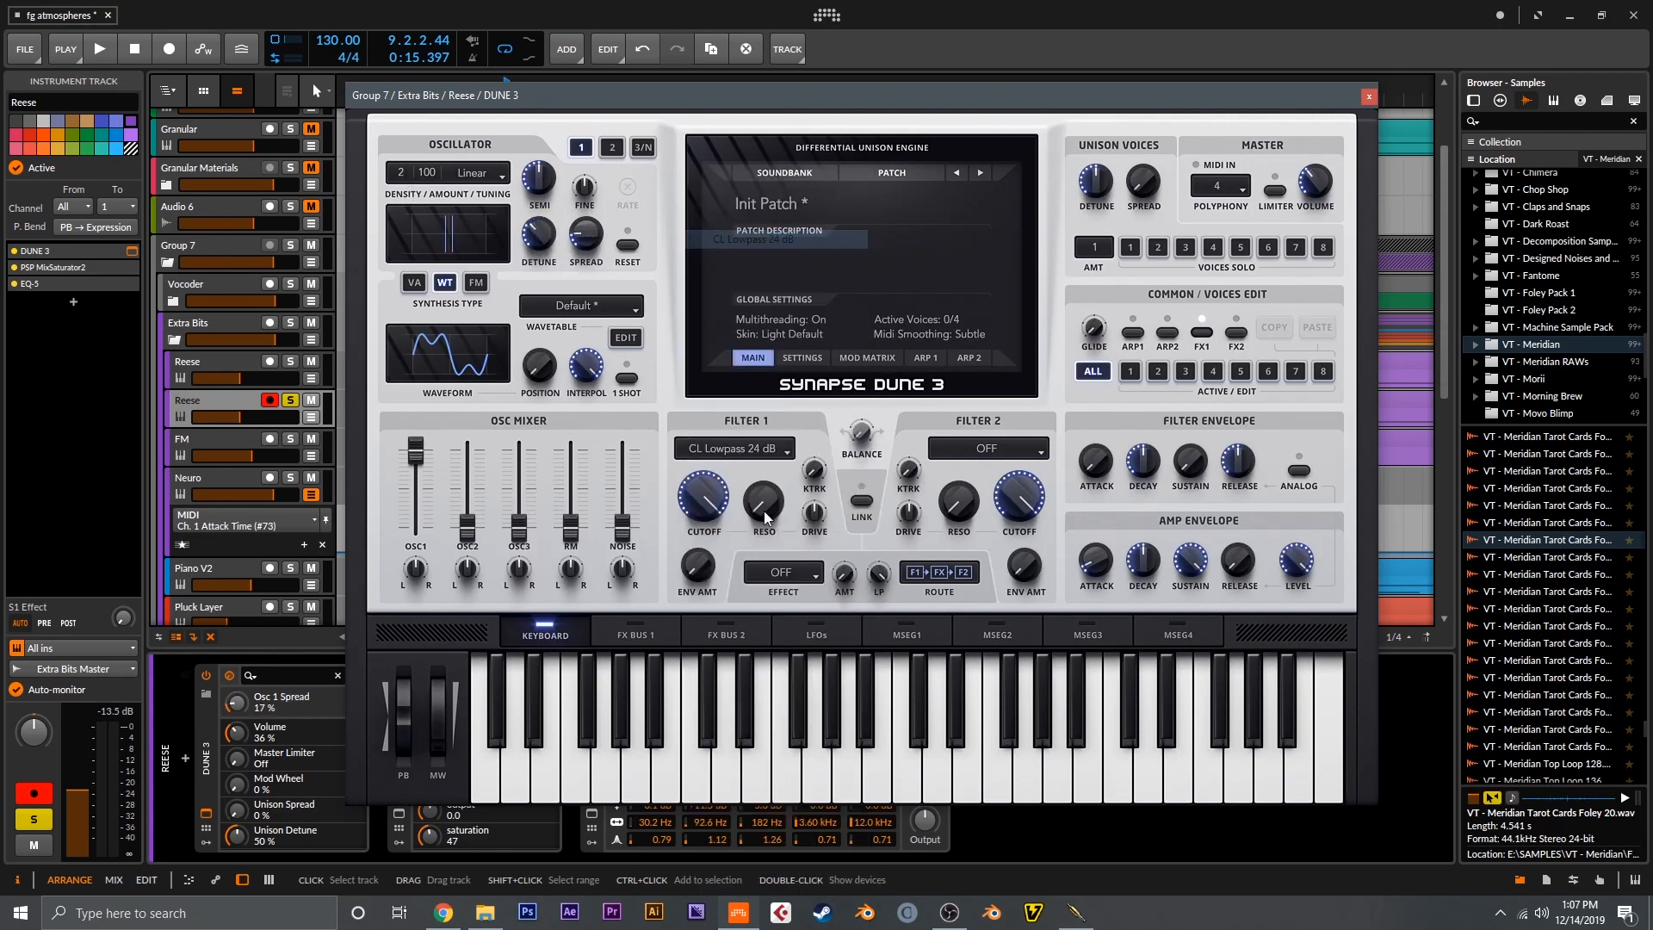
left_click_drag(802, 520, 818, 466)
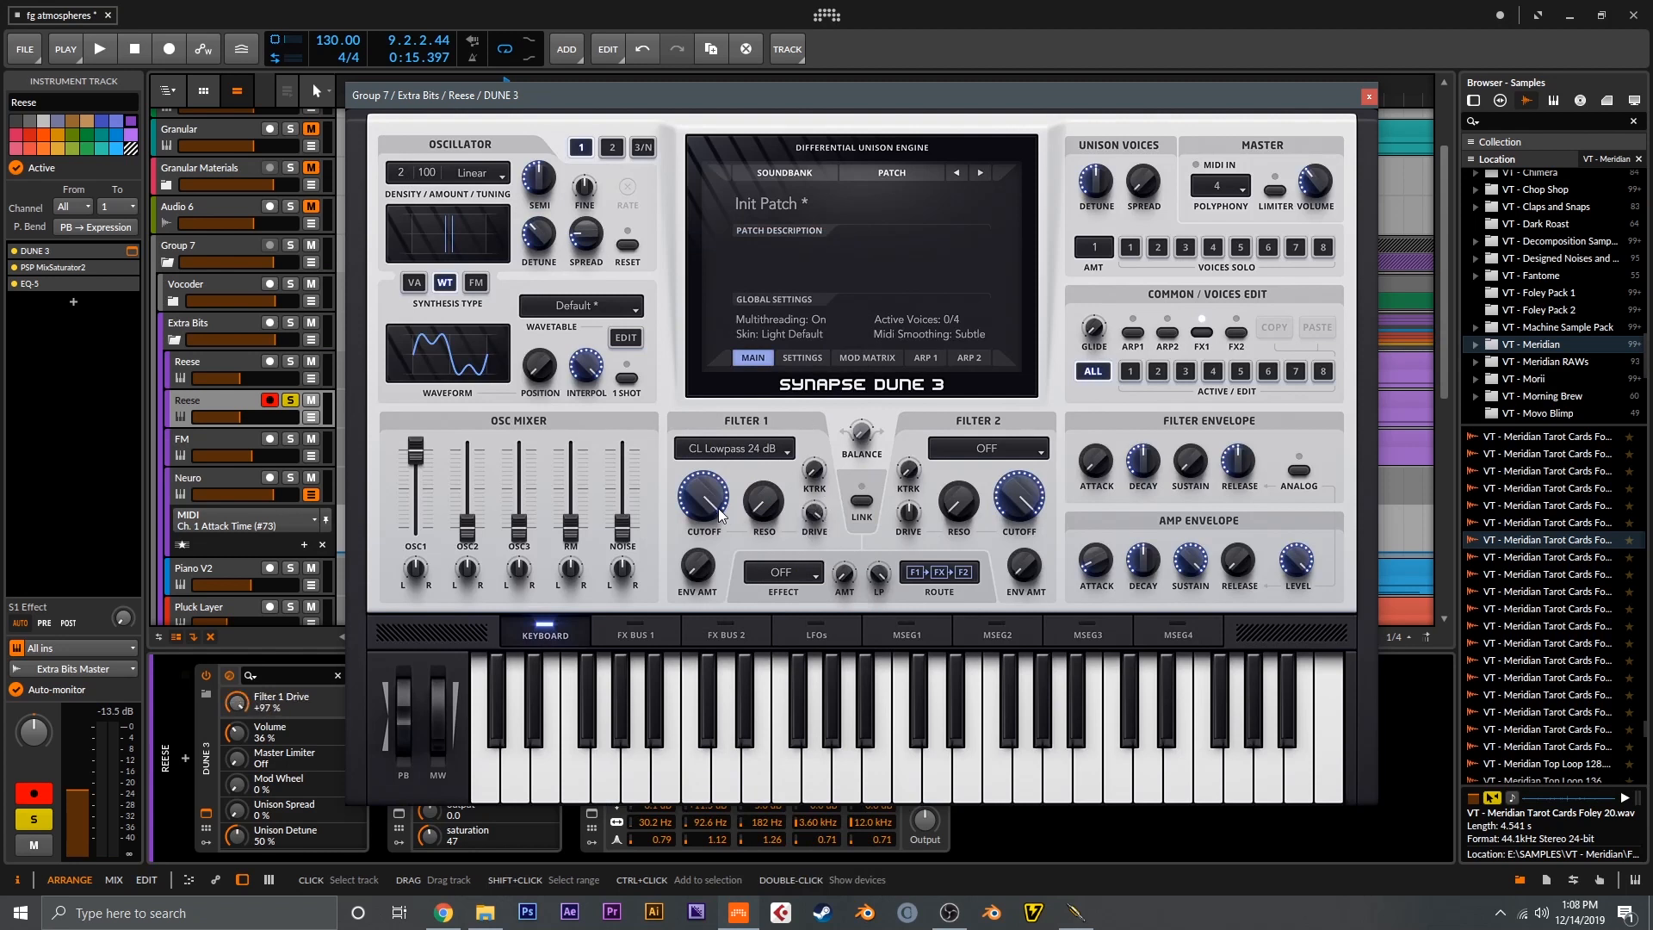
left_click_drag(697, 489, 699, 493)
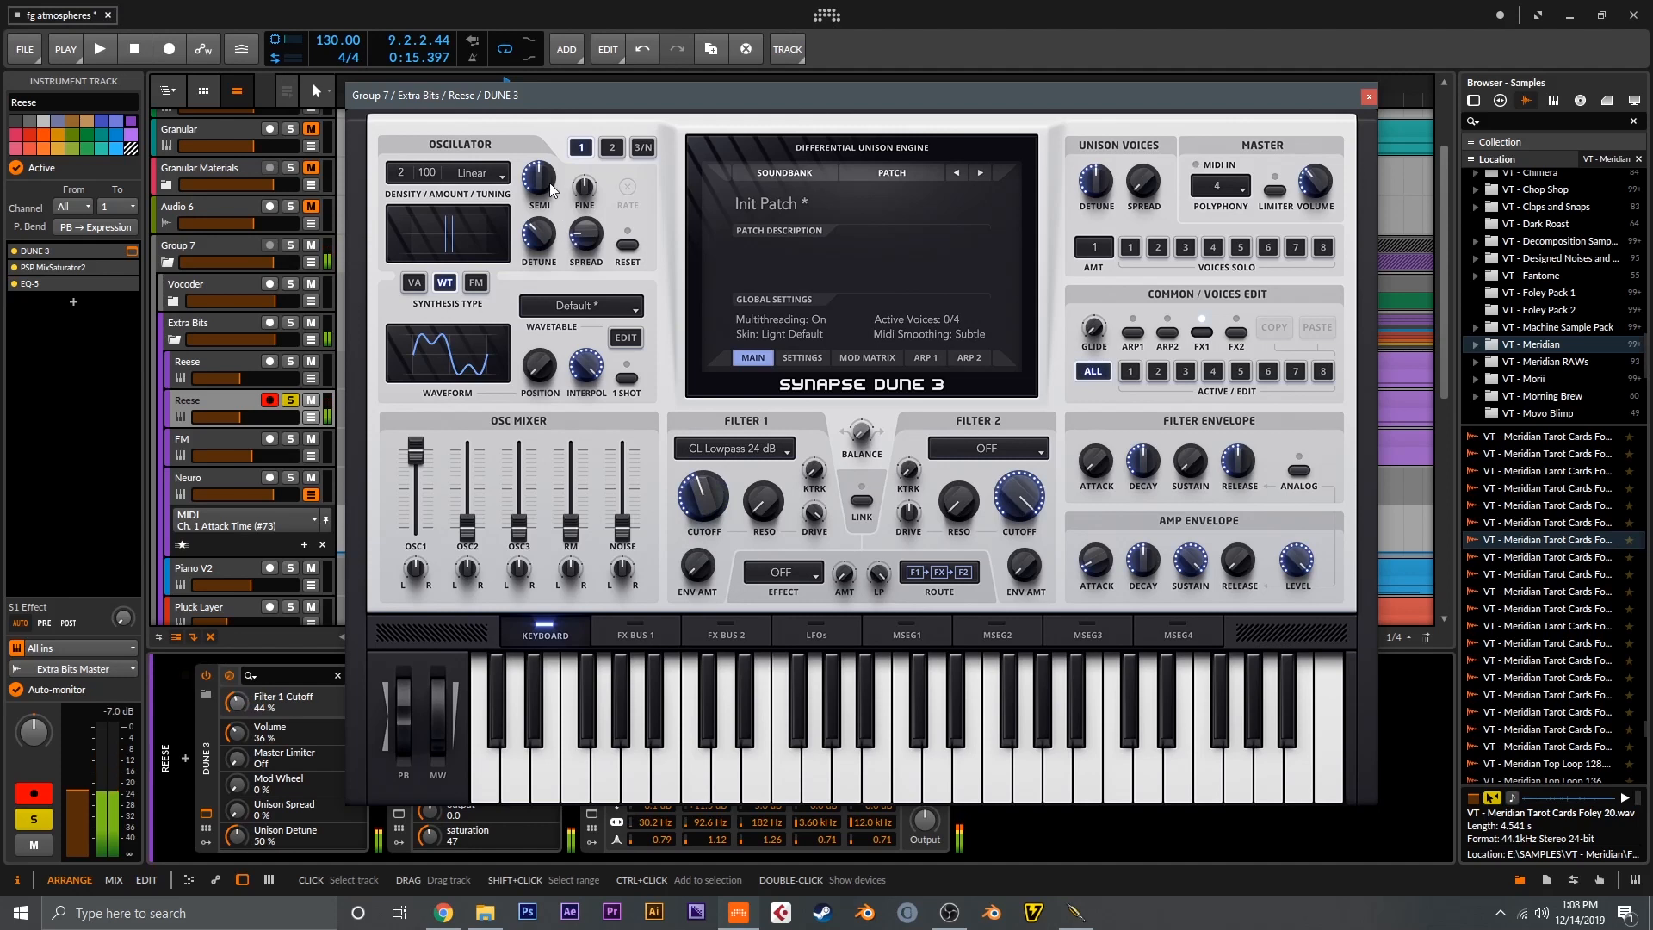
Tune oscillator 1 to -12 semitones and lower Filter 1's cutoff to 28 %
left_click_drag(539, 178, 546, 215)
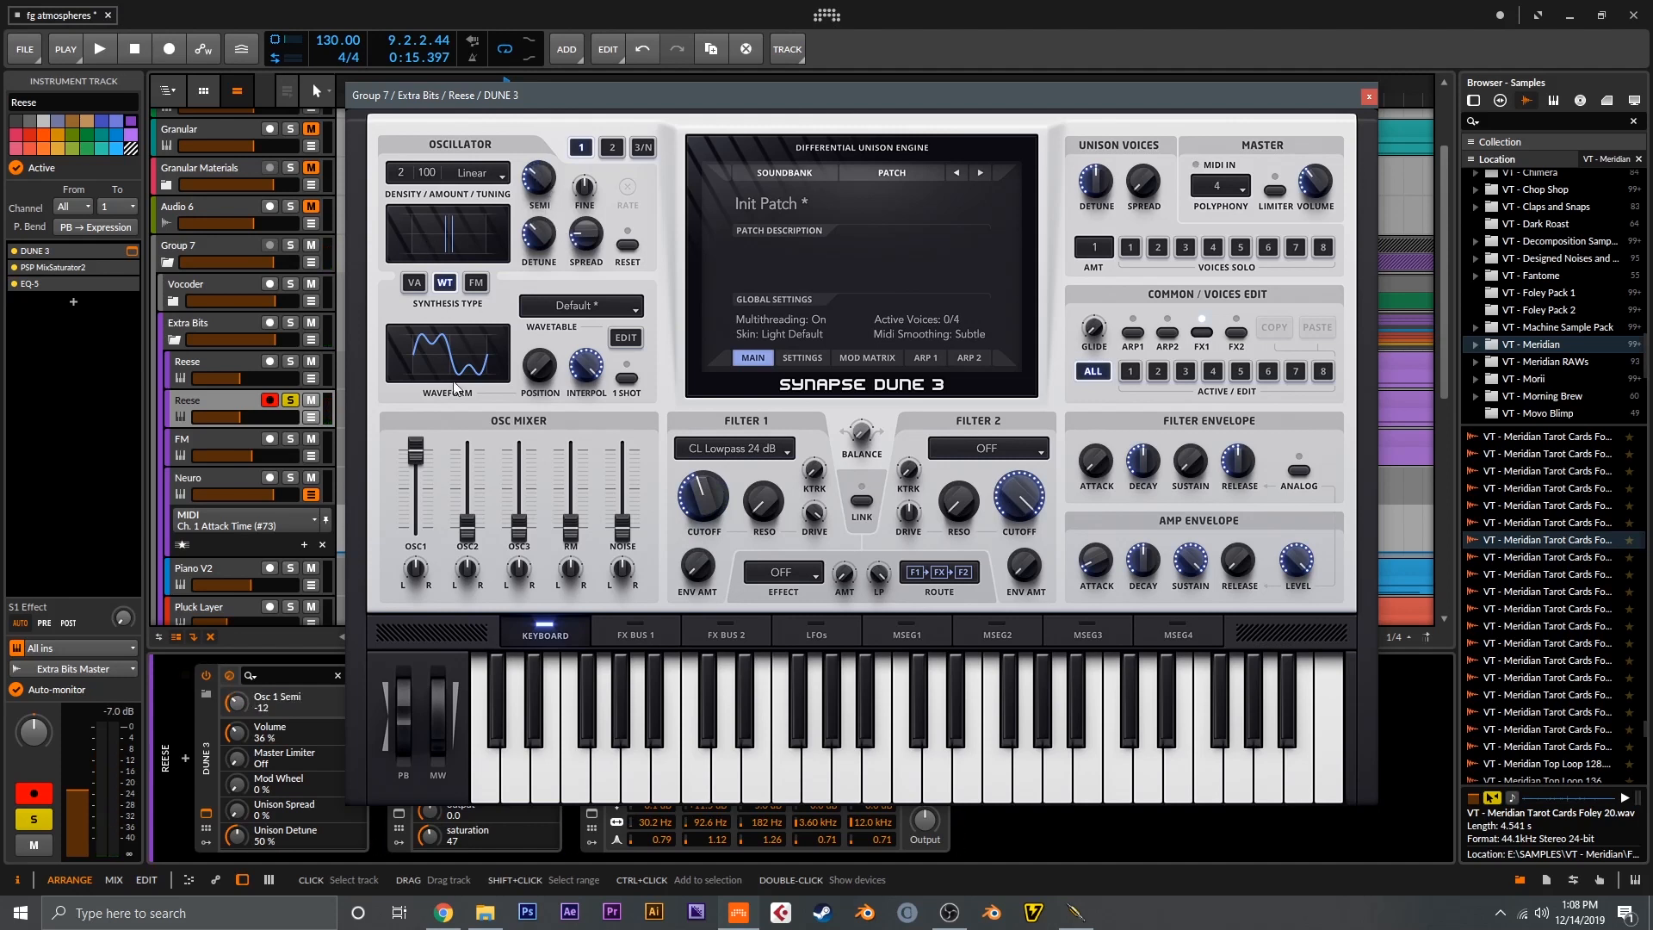
left_click(708, 517)
left_click_drag(708, 531, 726, 526)
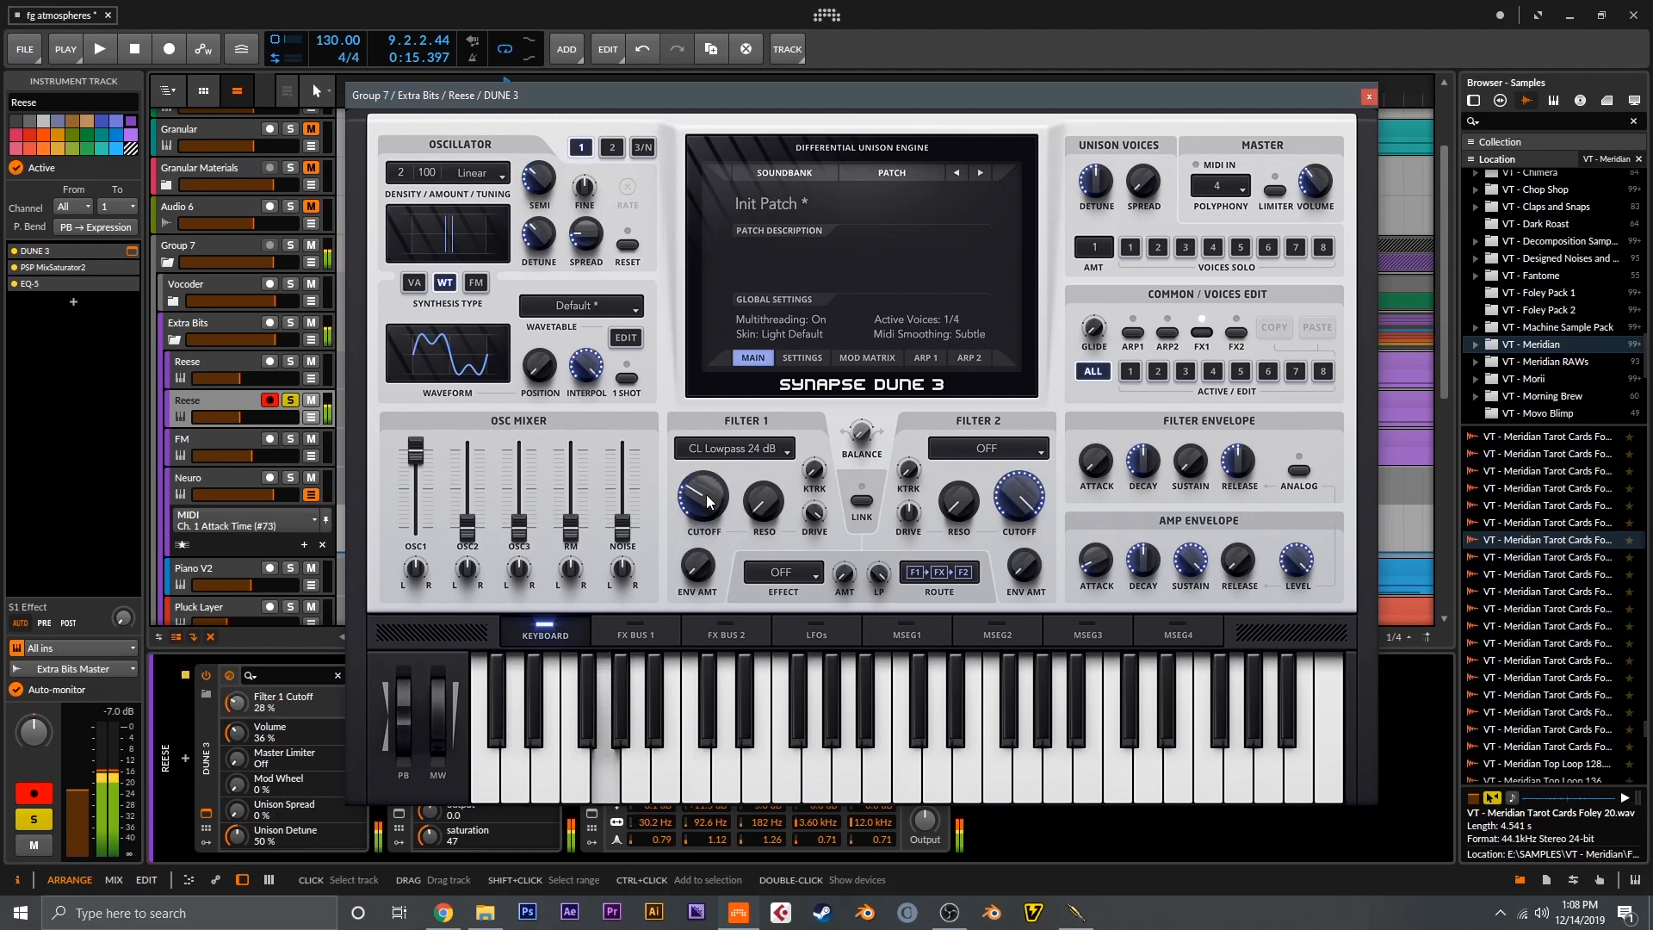
Remove the third harmonic from oscillator 1's first wavetable waveform using the harmonic editor
left_click(624, 337)
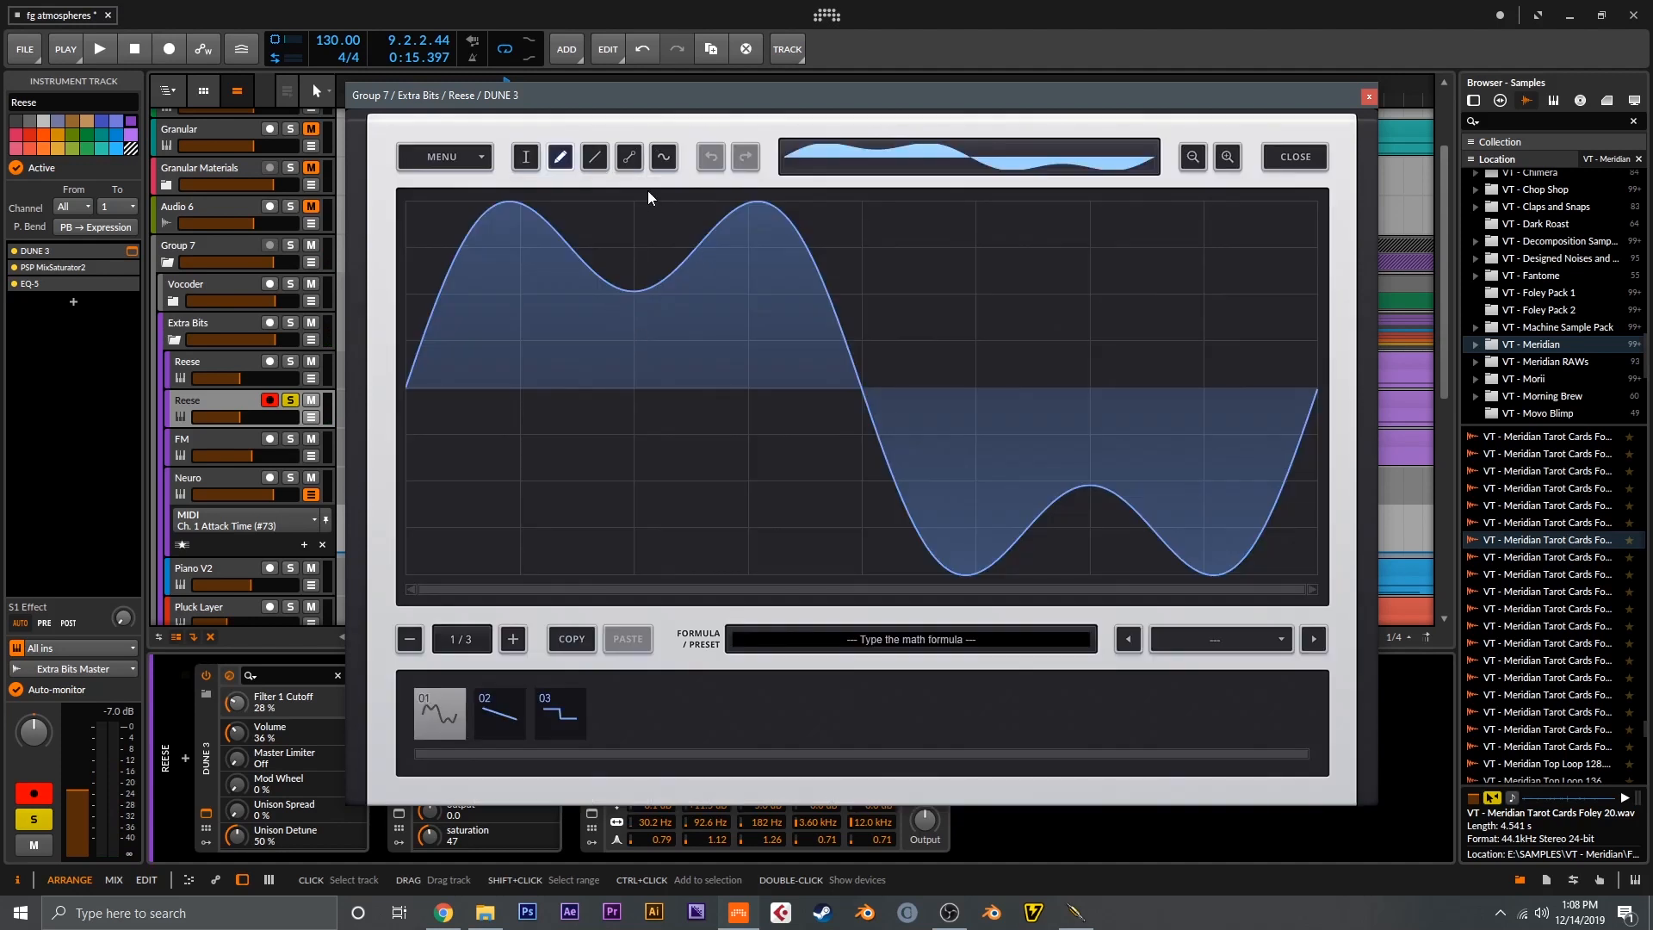
left_click(663, 156)
left_click(484, 434)
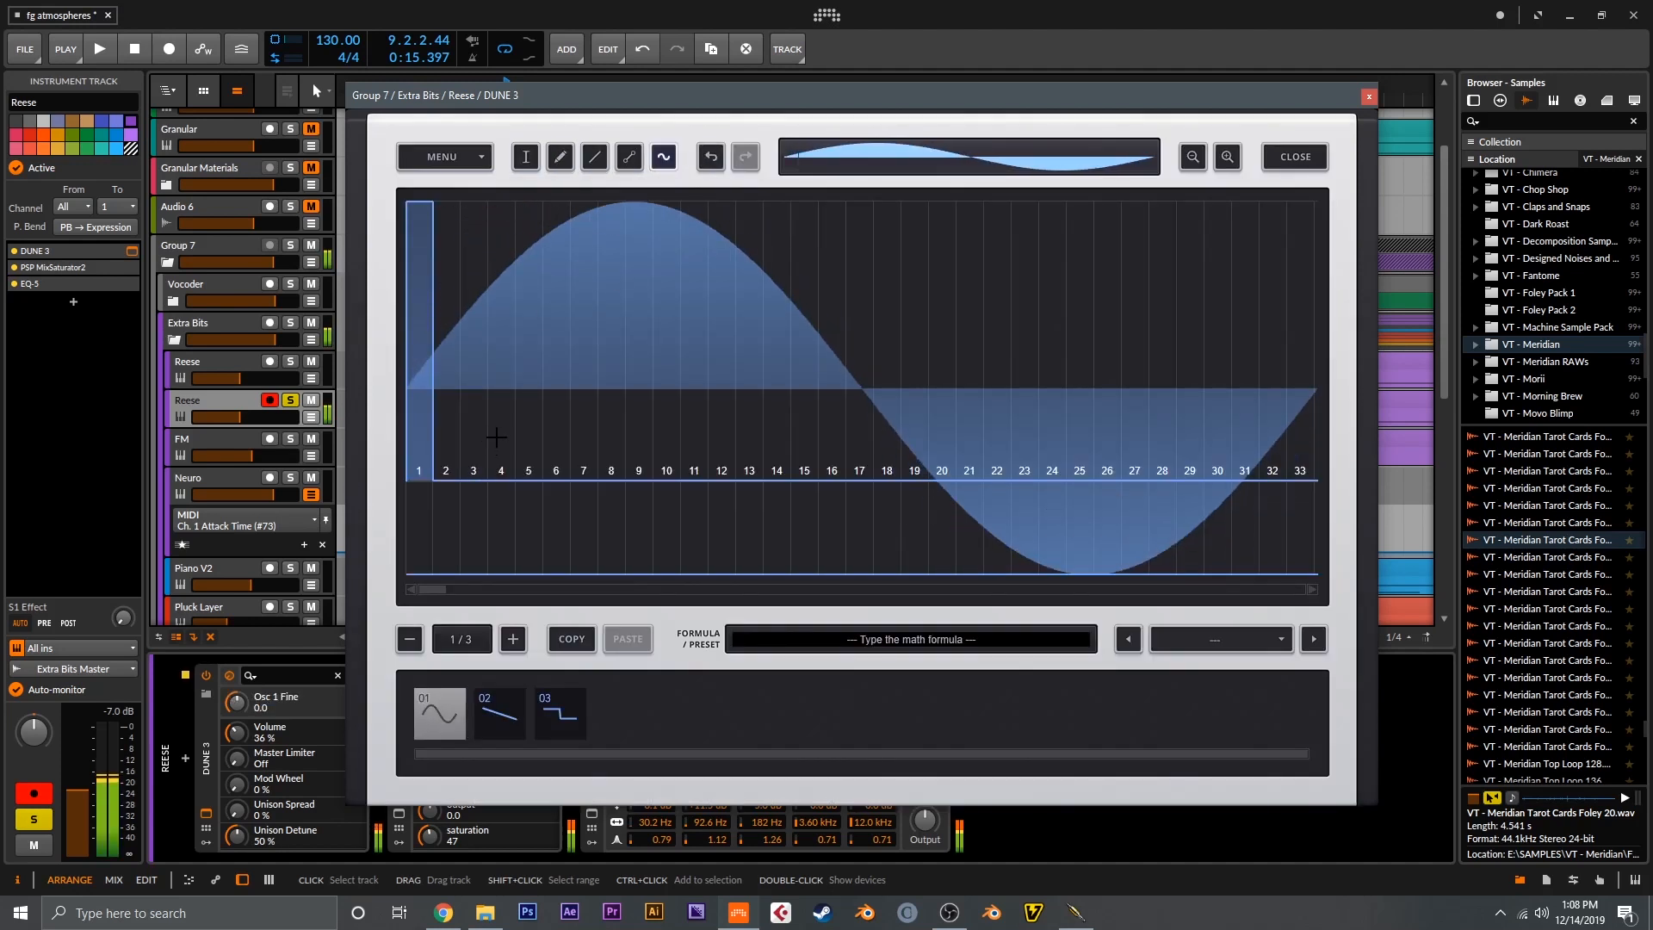
Add a third harmonic at about half the fundamental's strength to oscillator 1's first wavetable waveform
left_click_drag(487, 453, 463, 342)
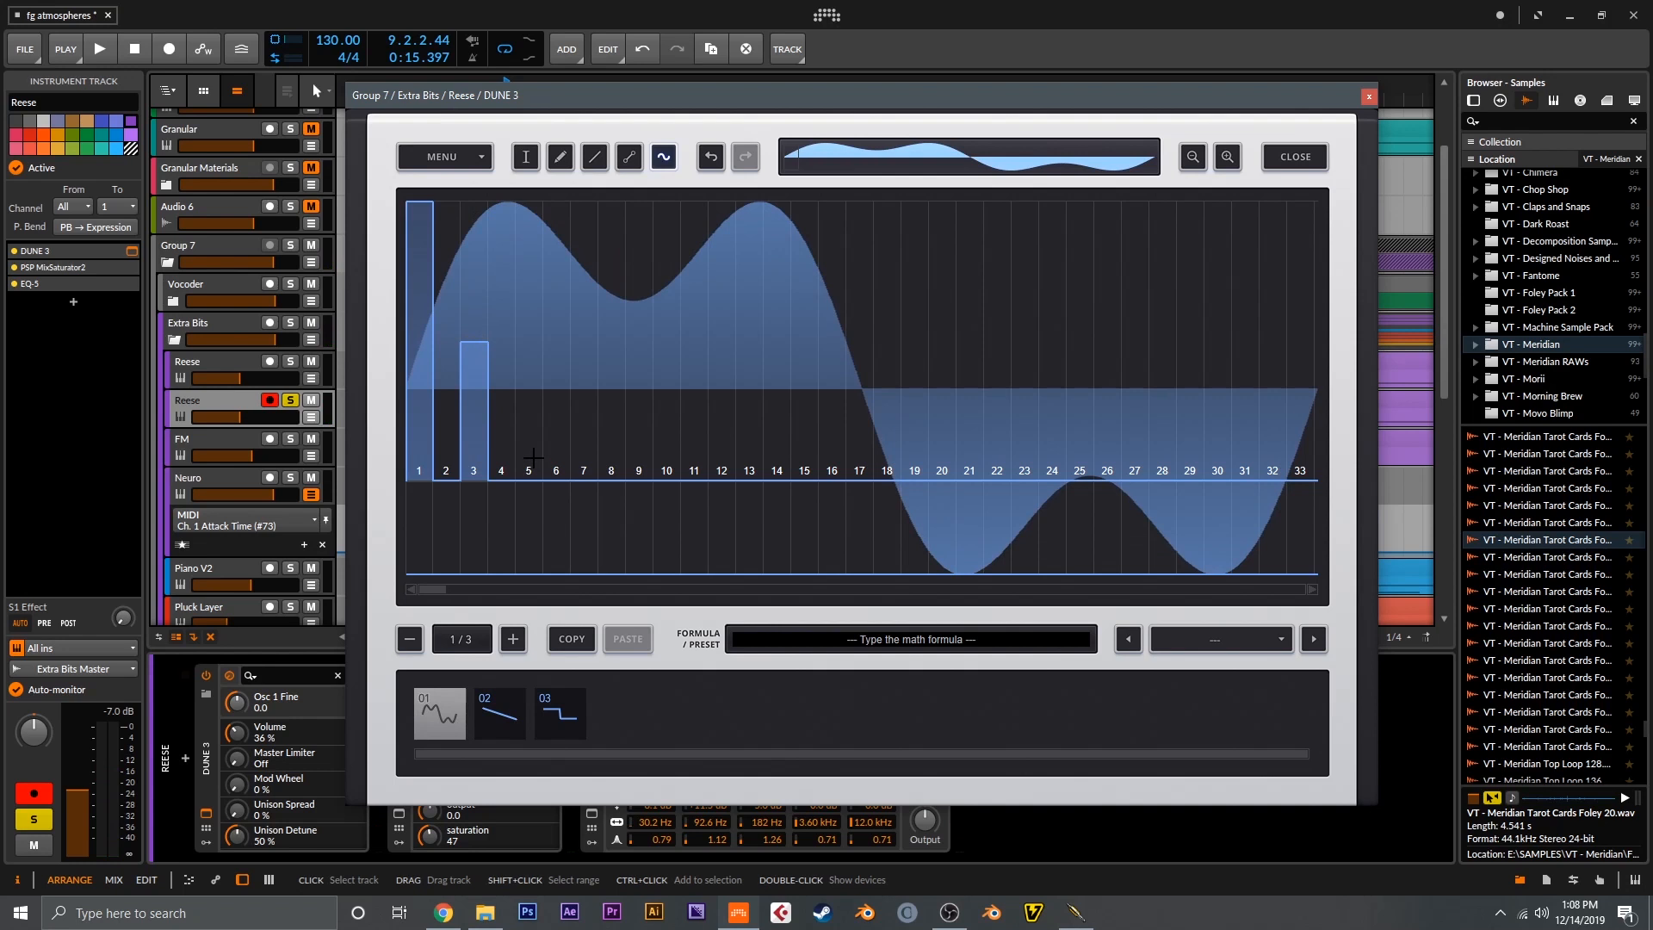
left_click_drag(523, 449, 542, 483)
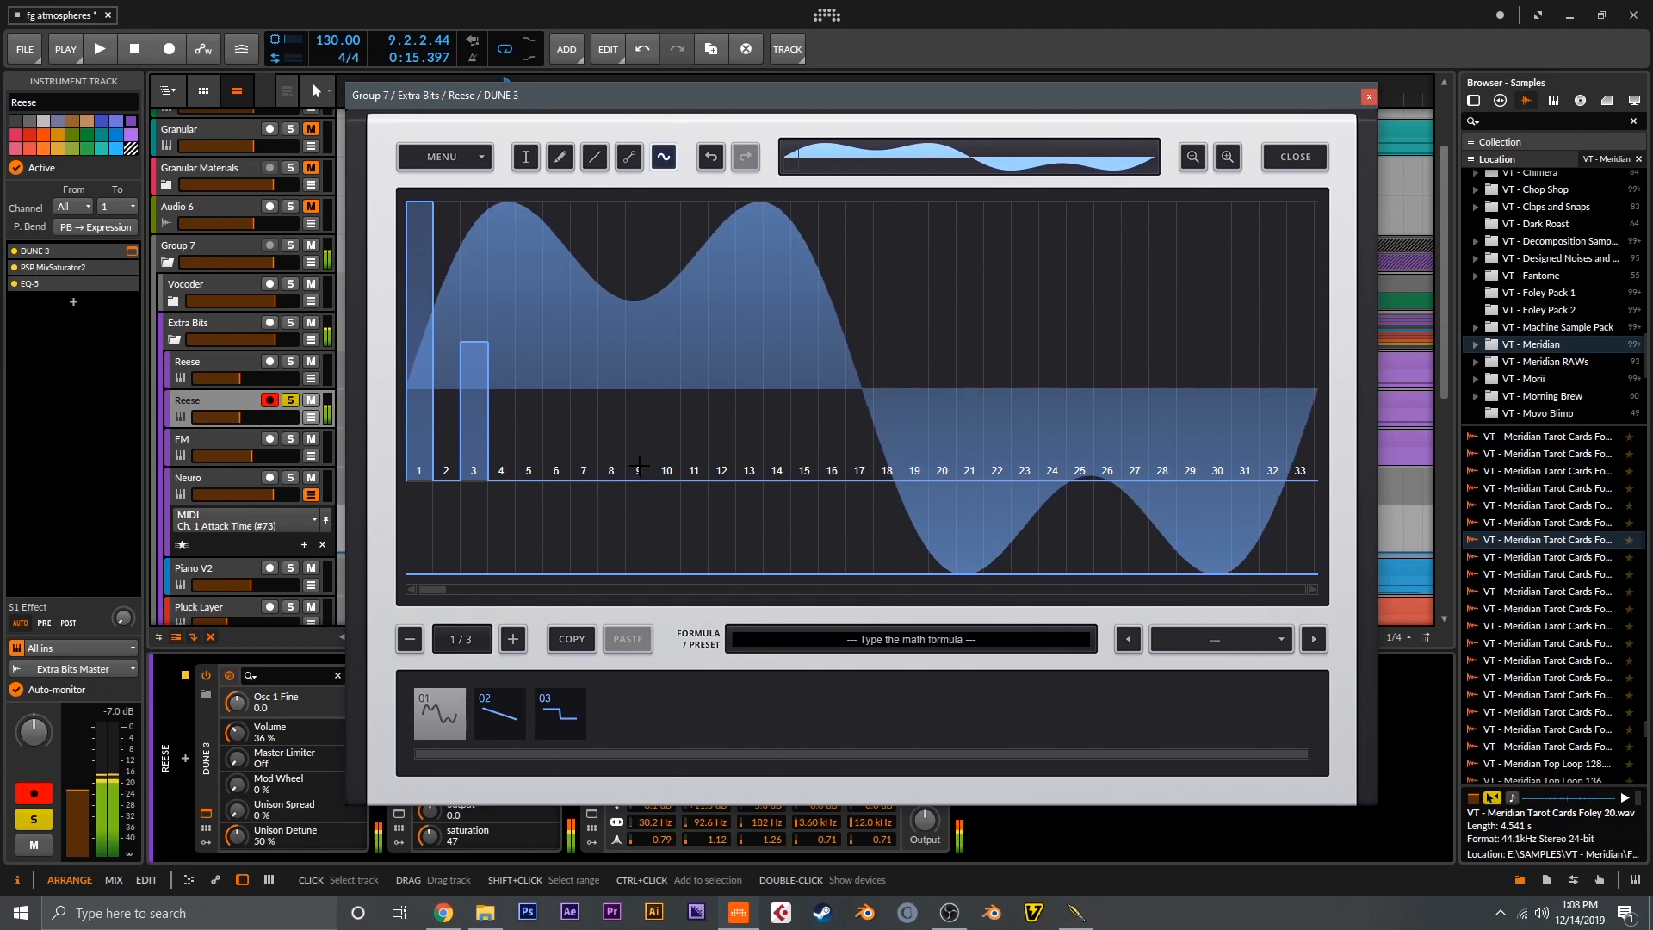
mouse_move(639, 463)
left_mouse_down()
mouse_move(639, 432)
mouse_move(637, 466)
left_mouse_up()
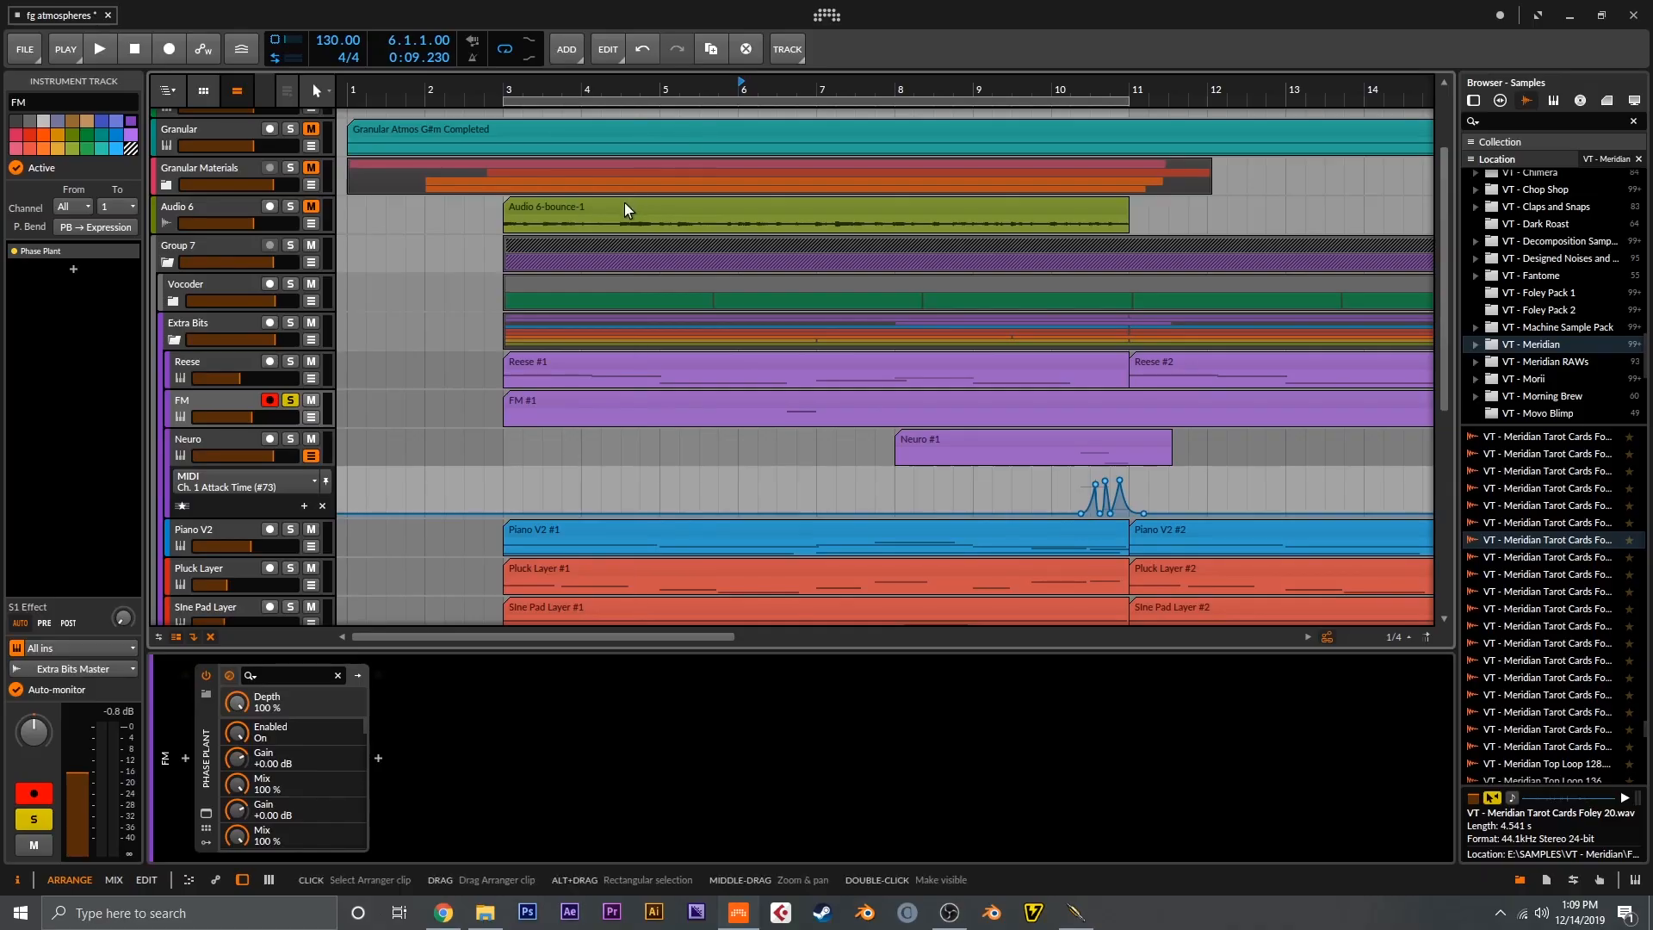
Disable effect Lanes 1, 2 and 3 in the FM track's Phase Plant patch and close its window
key("space")
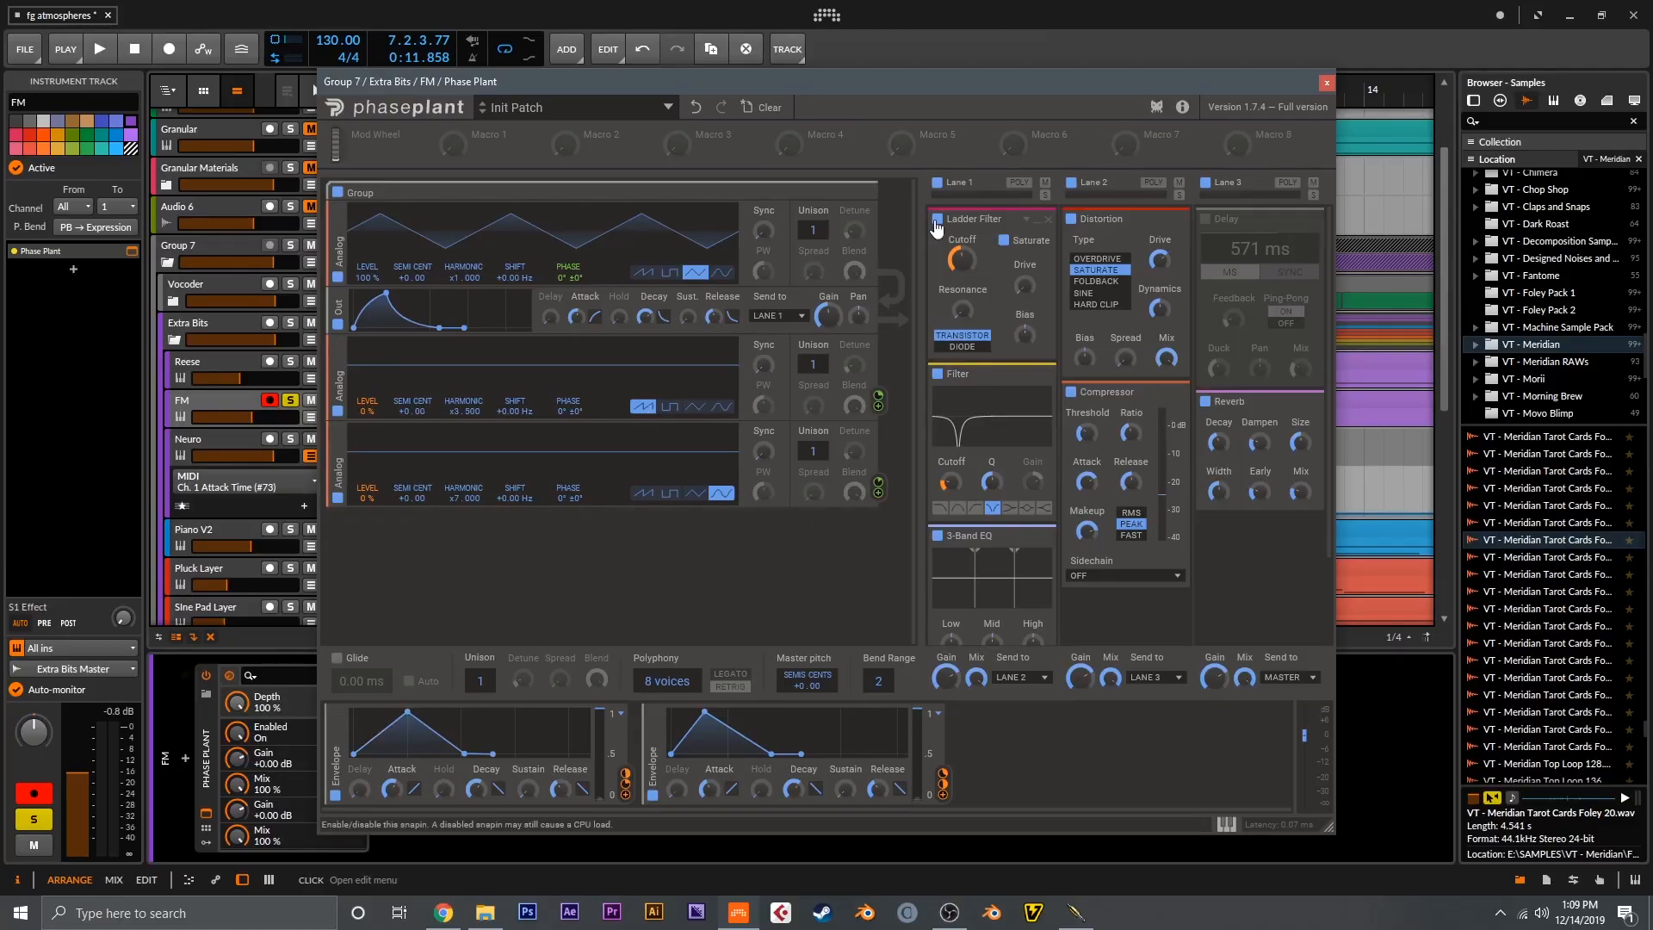
left_click(938, 182)
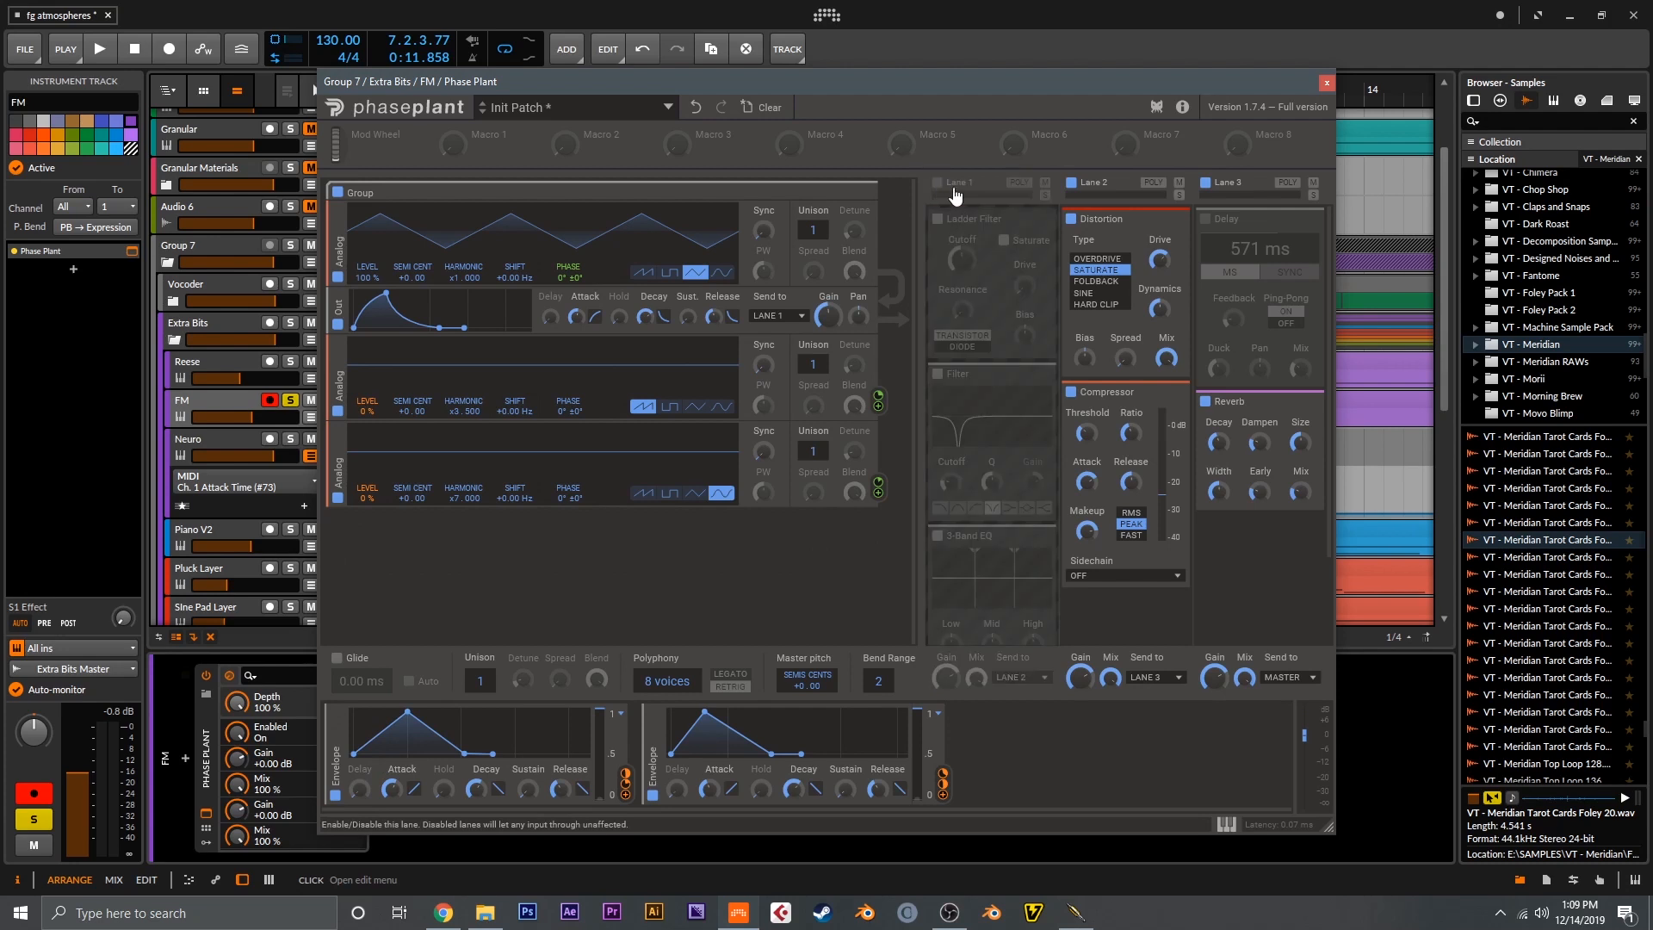
left_click(1071, 183)
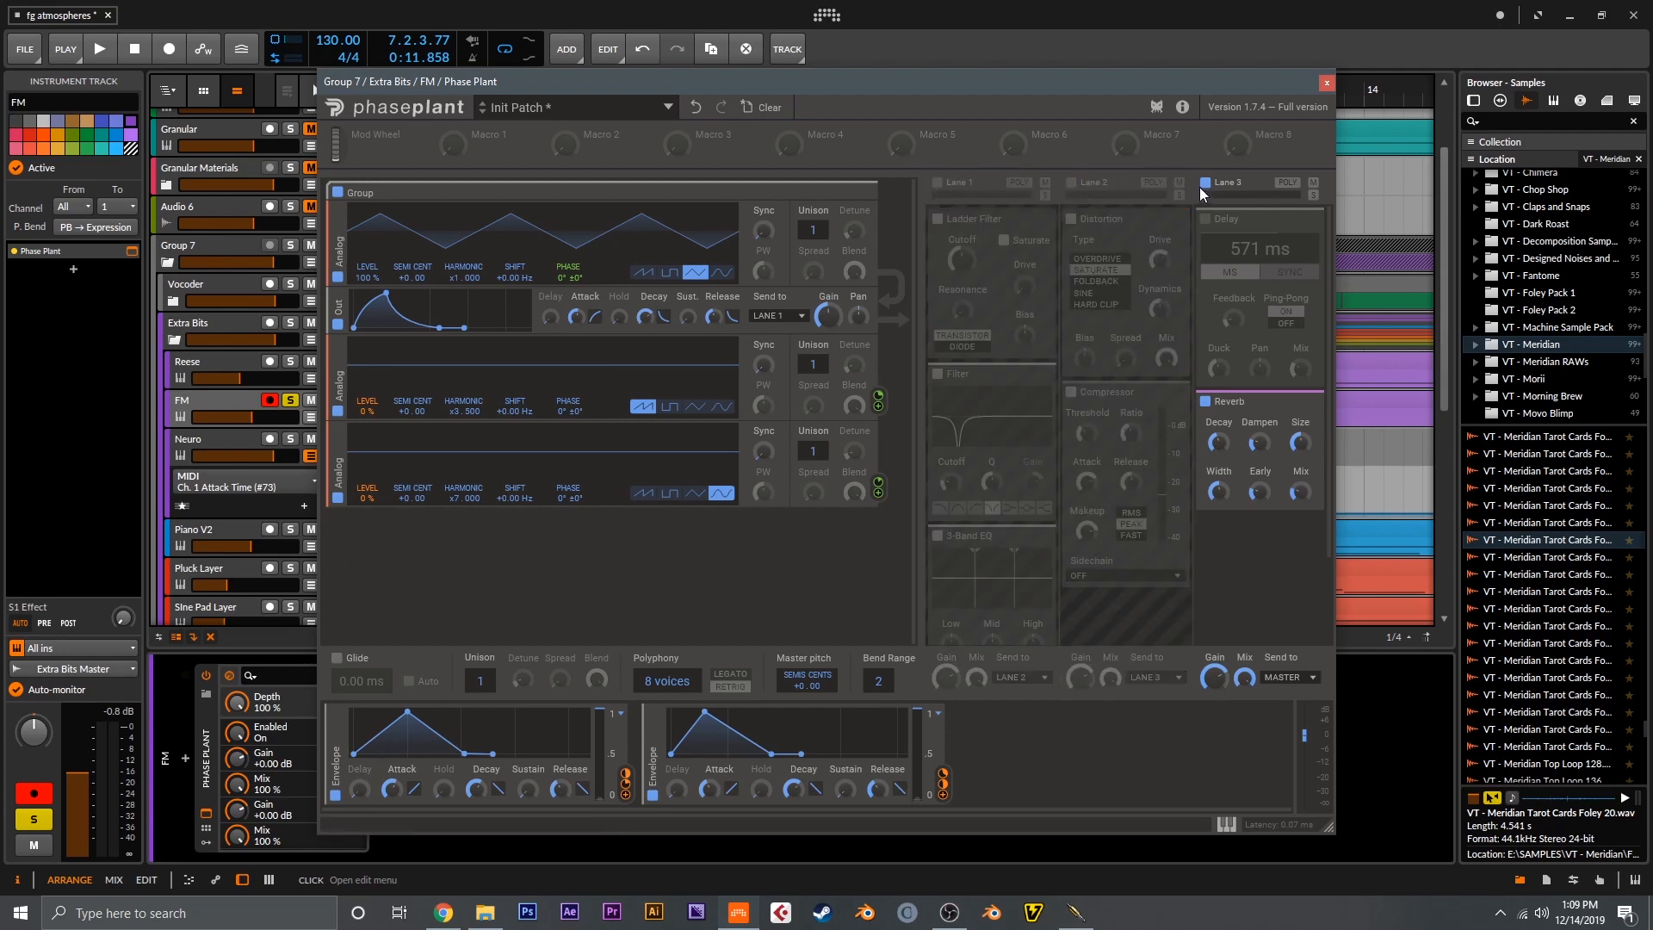
left_click(1204, 183)
left_click(1327, 83)
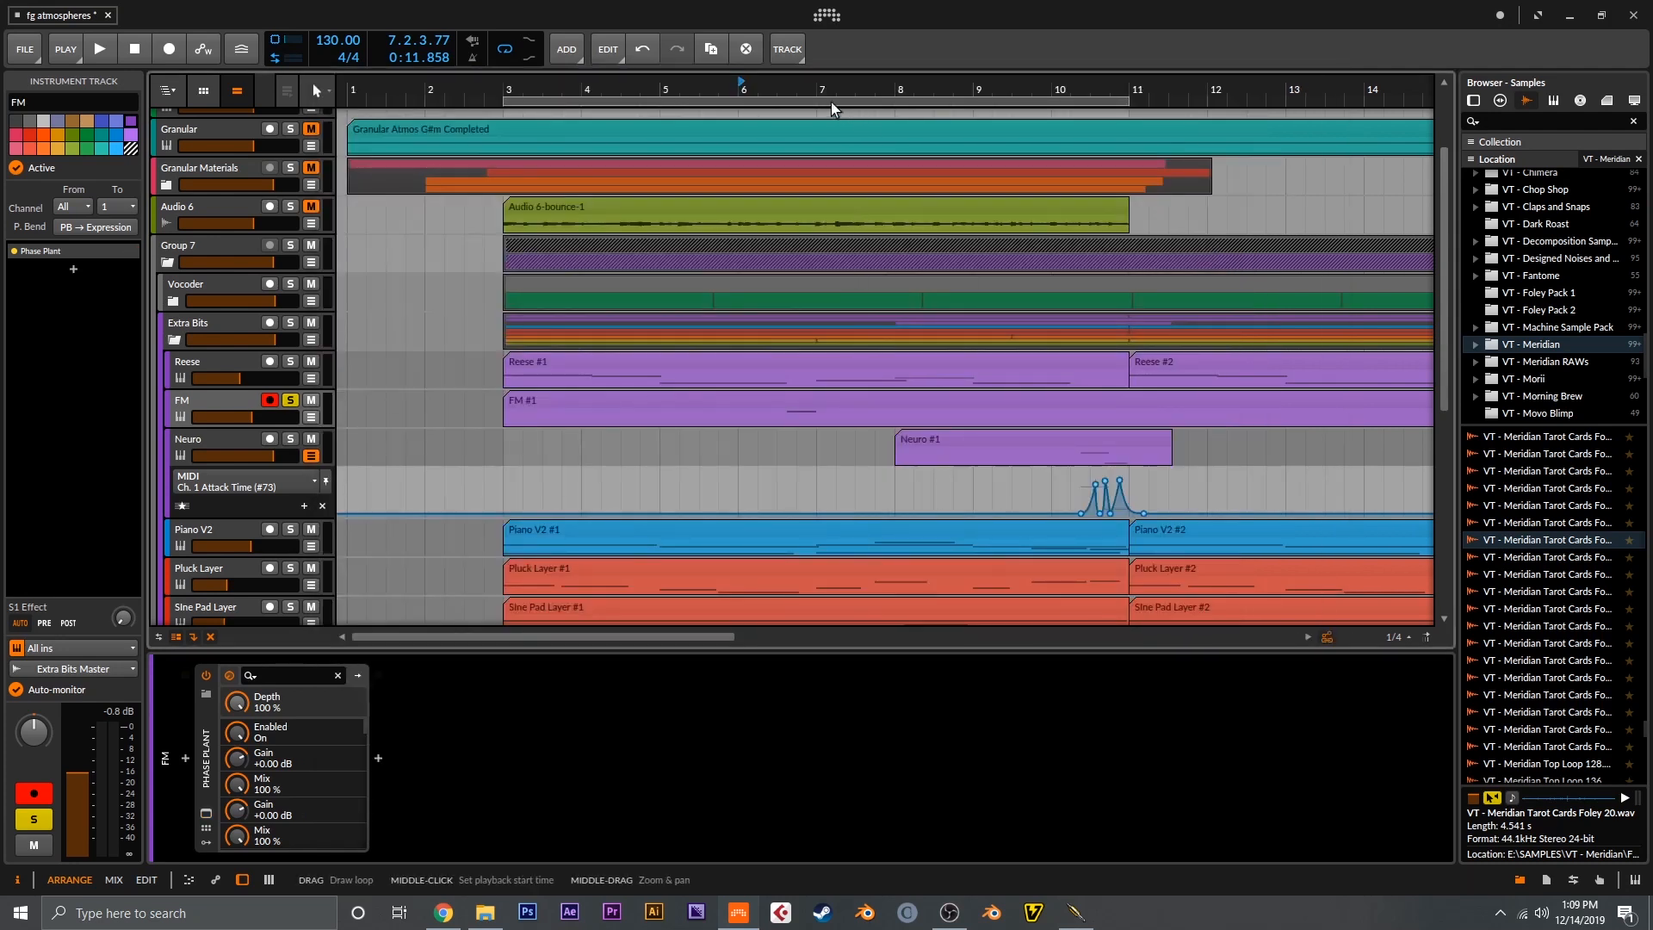
Move the playback start to 6.3.1 and audition the dry FM patch with its Phase Plant window open
left_click(778, 93)
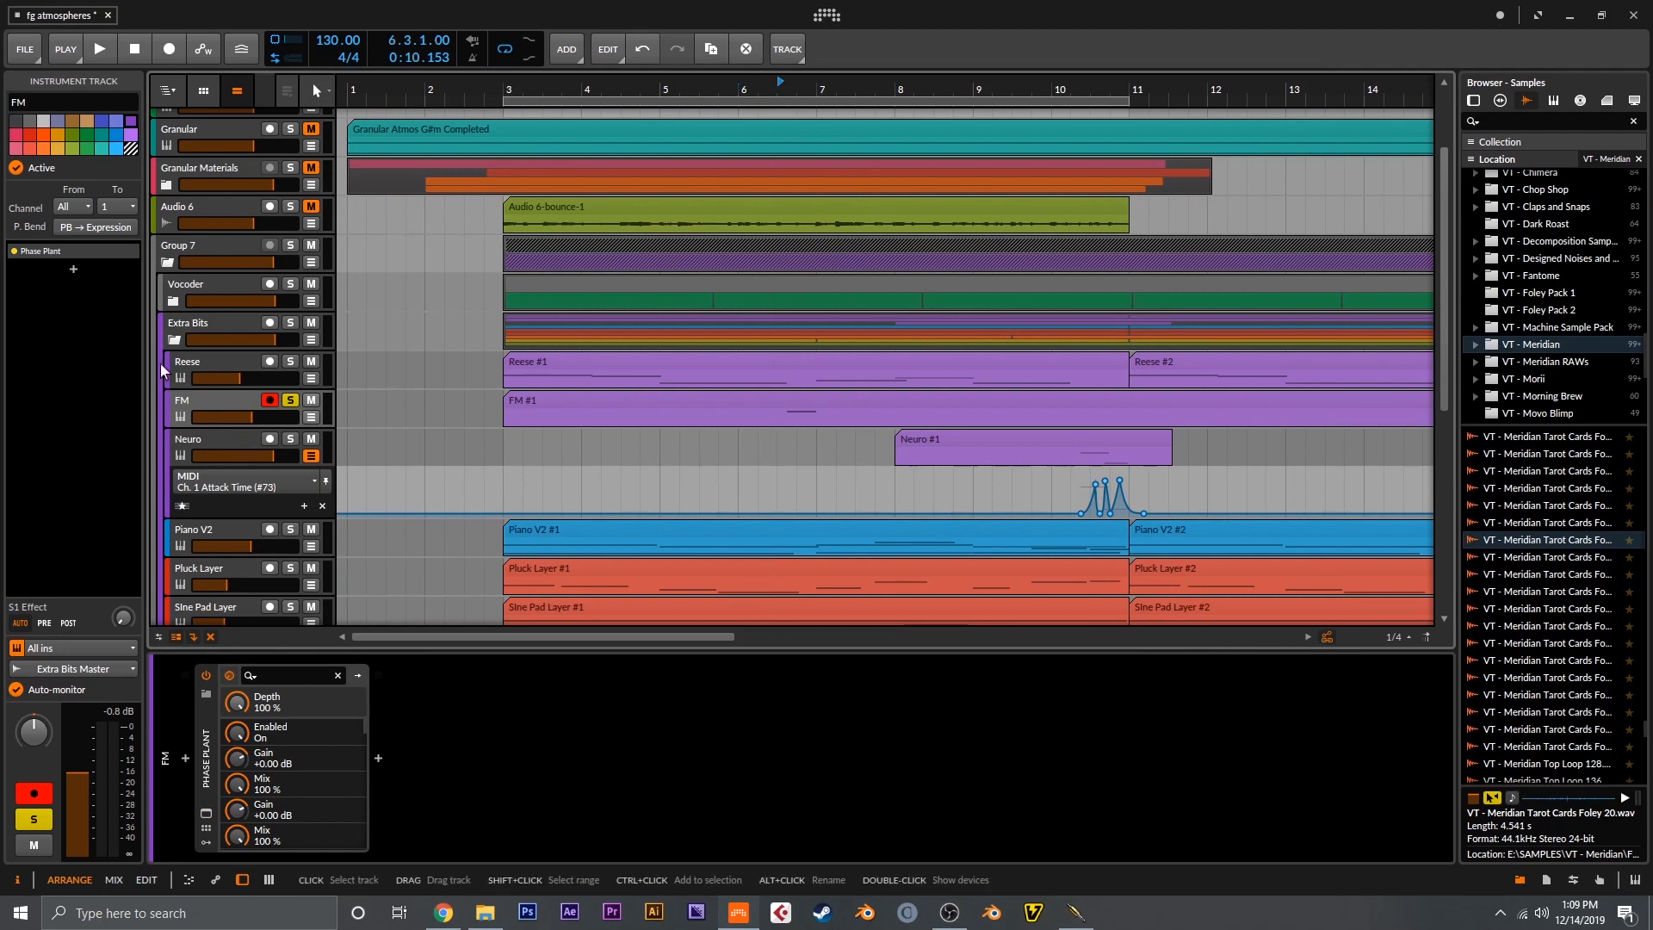
left_click(131, 251)
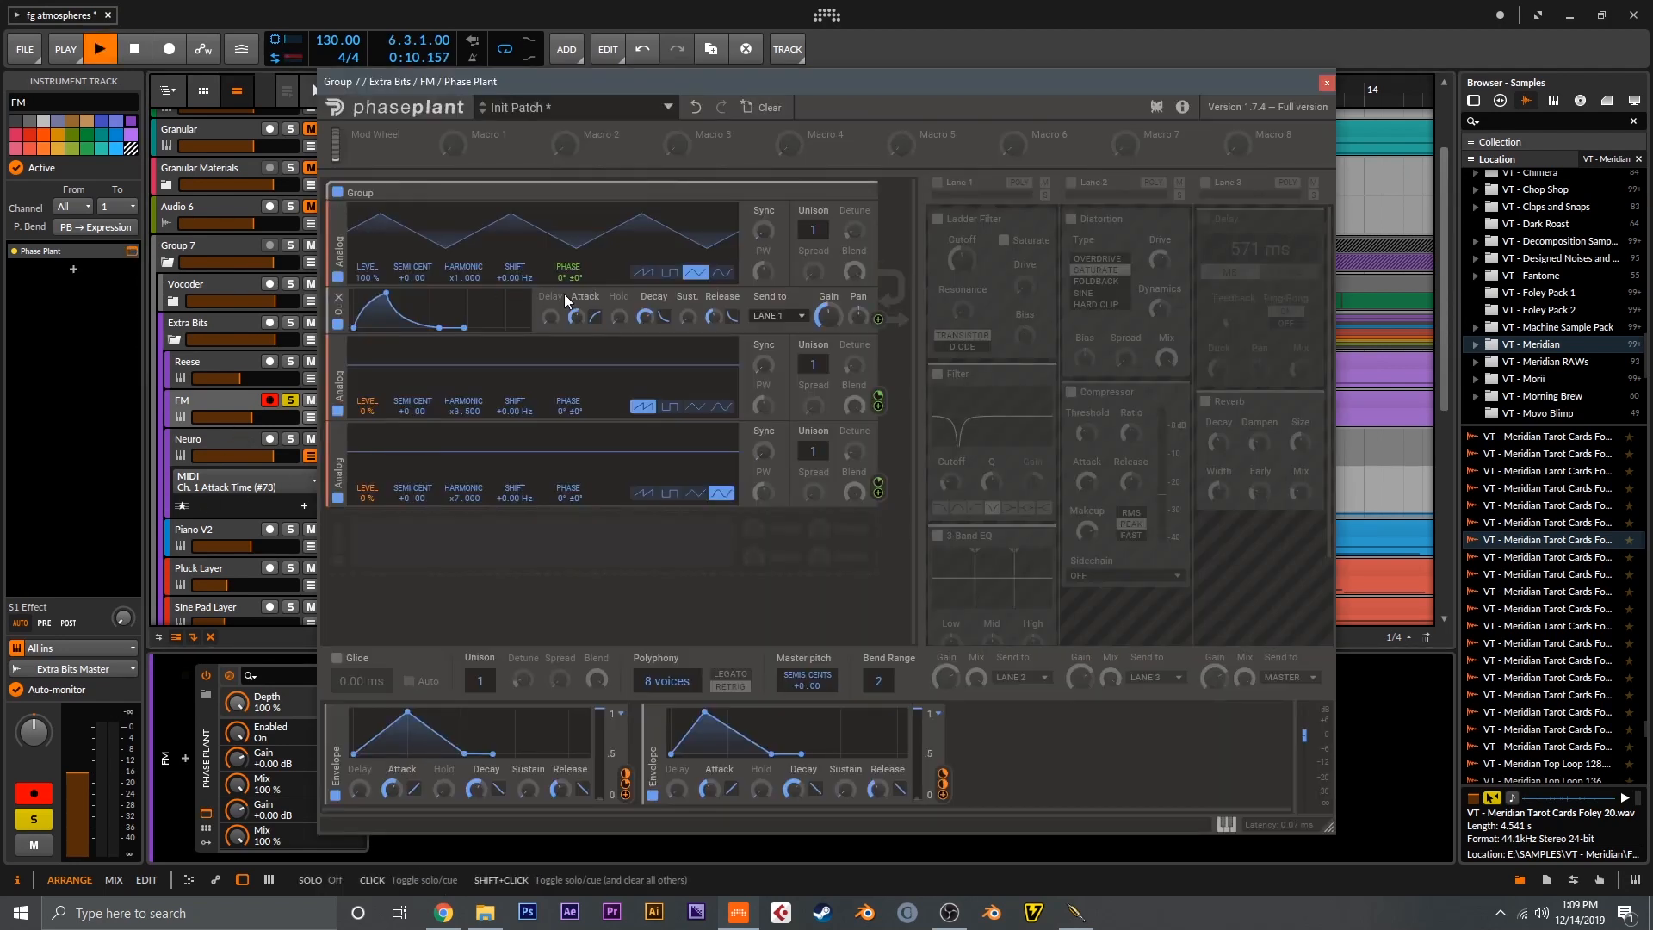
key("space")
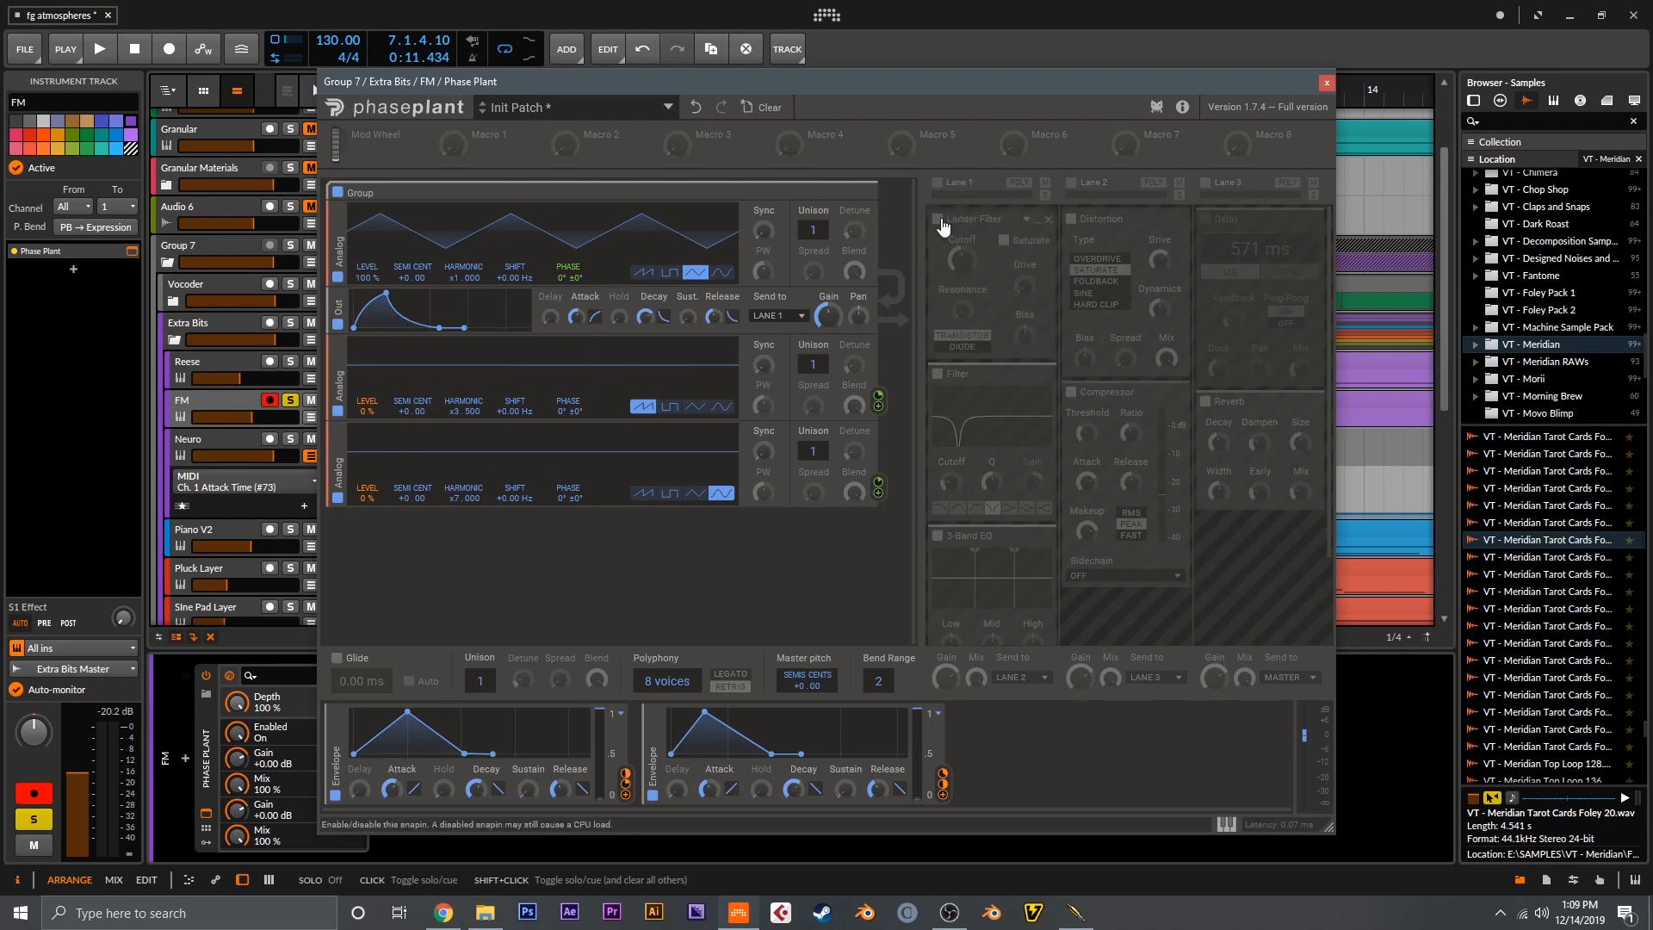
Enable Lane 1 with its Filter and 3-Band EQ bypassed, and audition the patch through the Ladder Filter alone
left_click(938, 183)
left_click(938, 374)
left_click(938, 536)
scroll(939, 534, "down", 2)
scroll(936, 515, "up", 2)
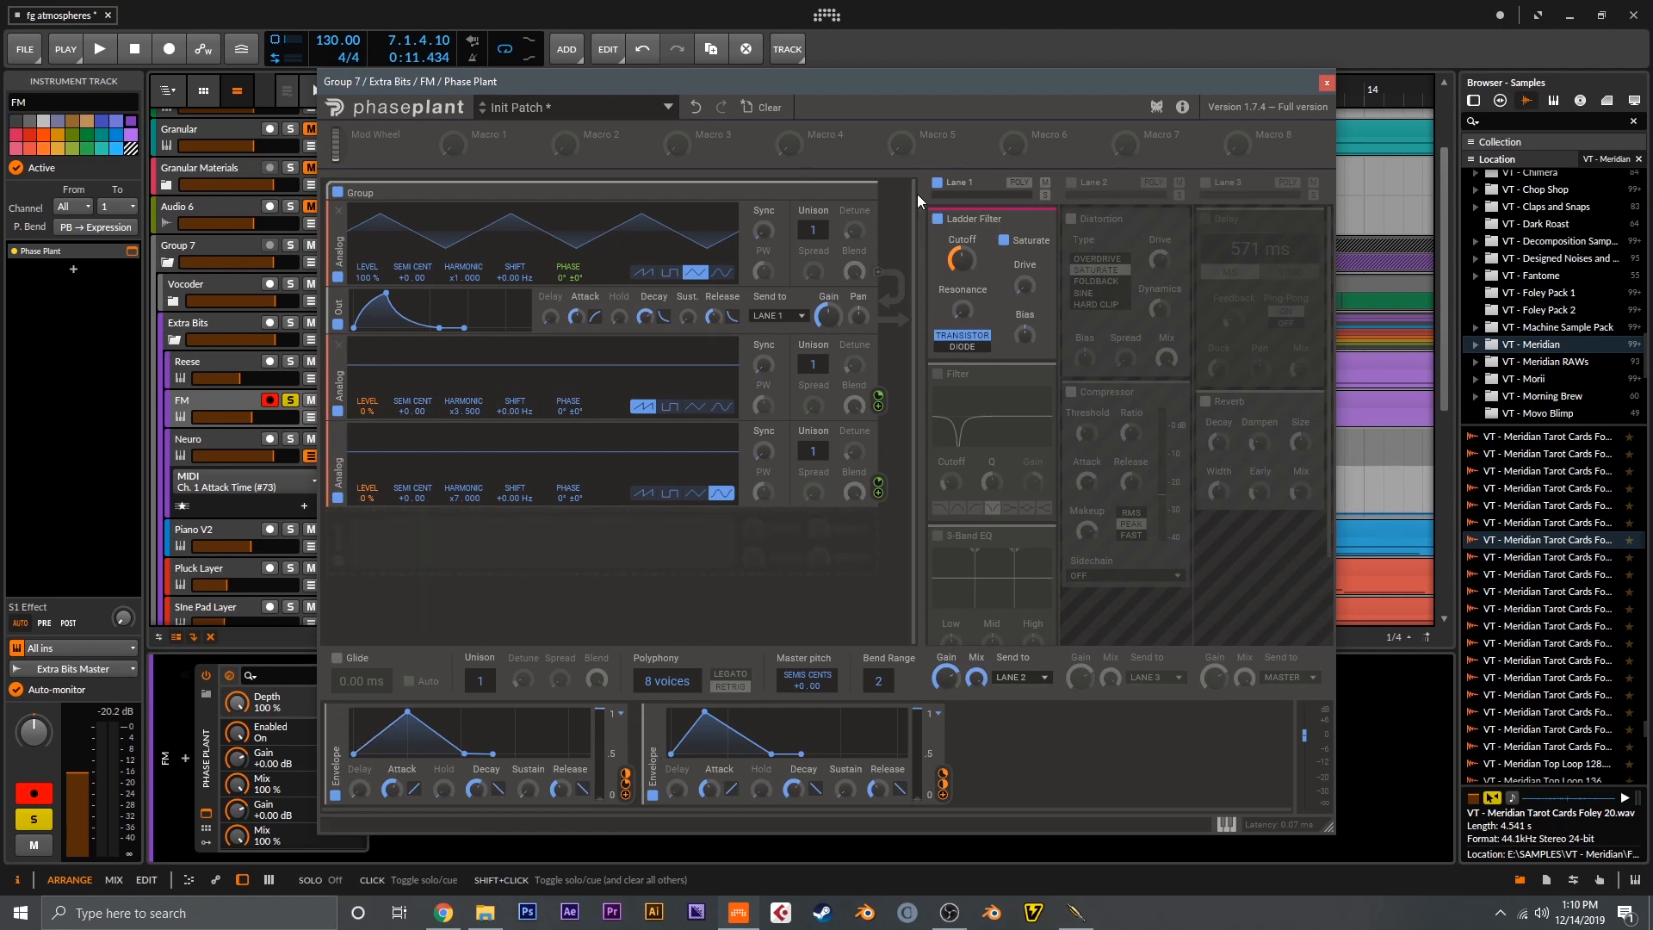
key("space")
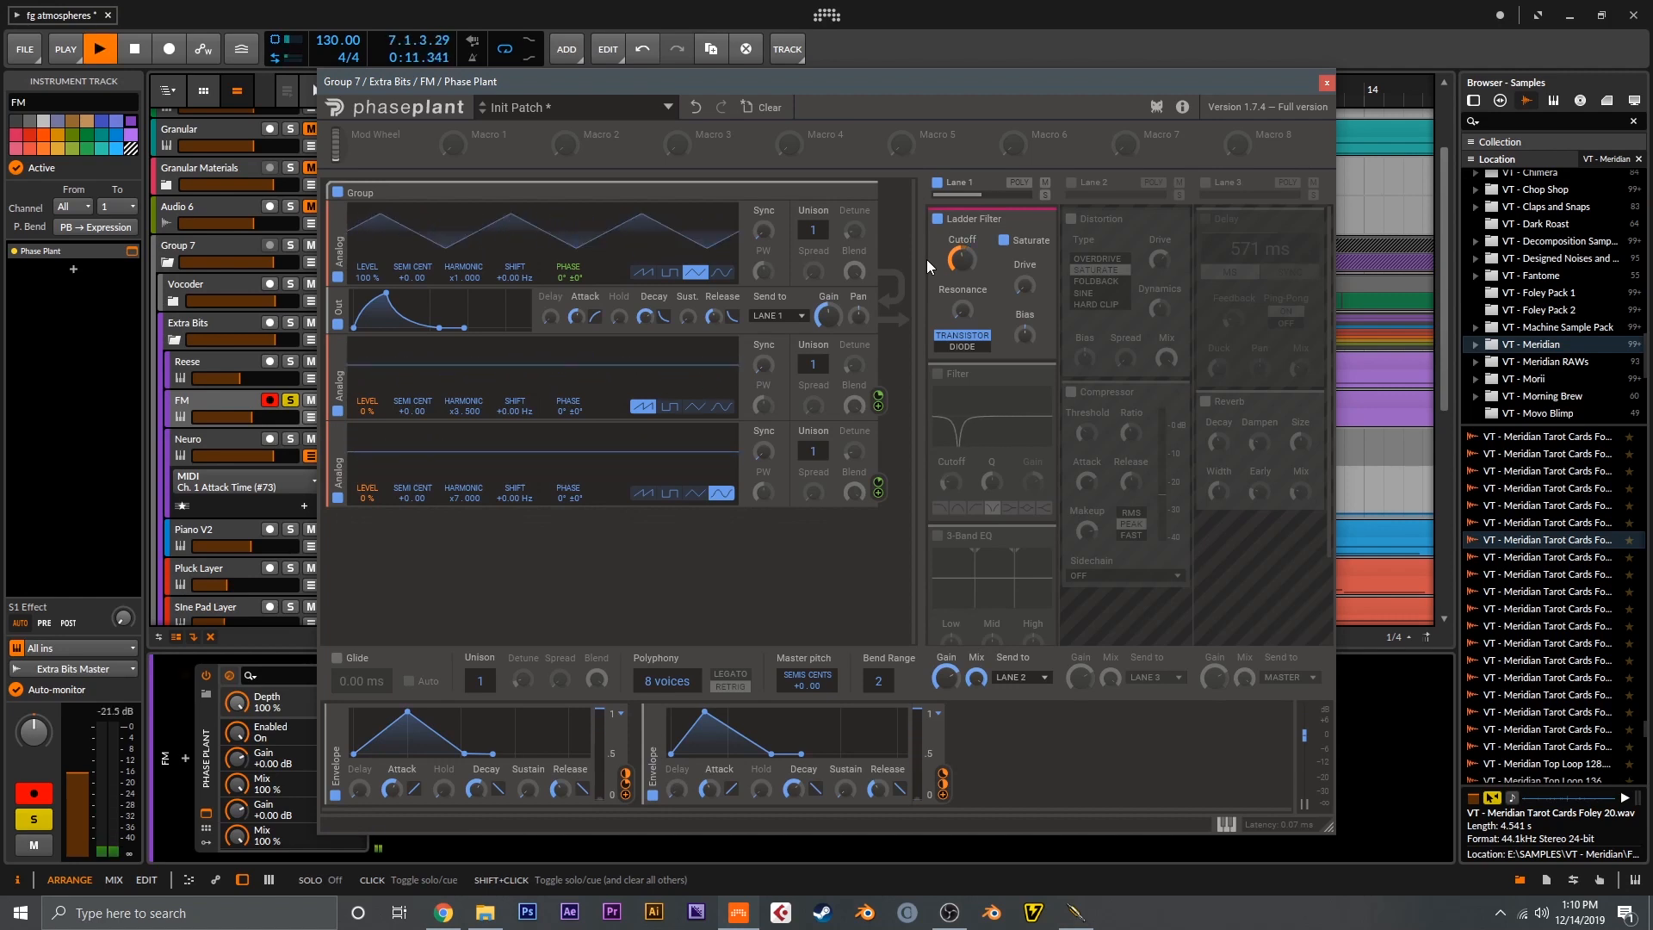
key("space")
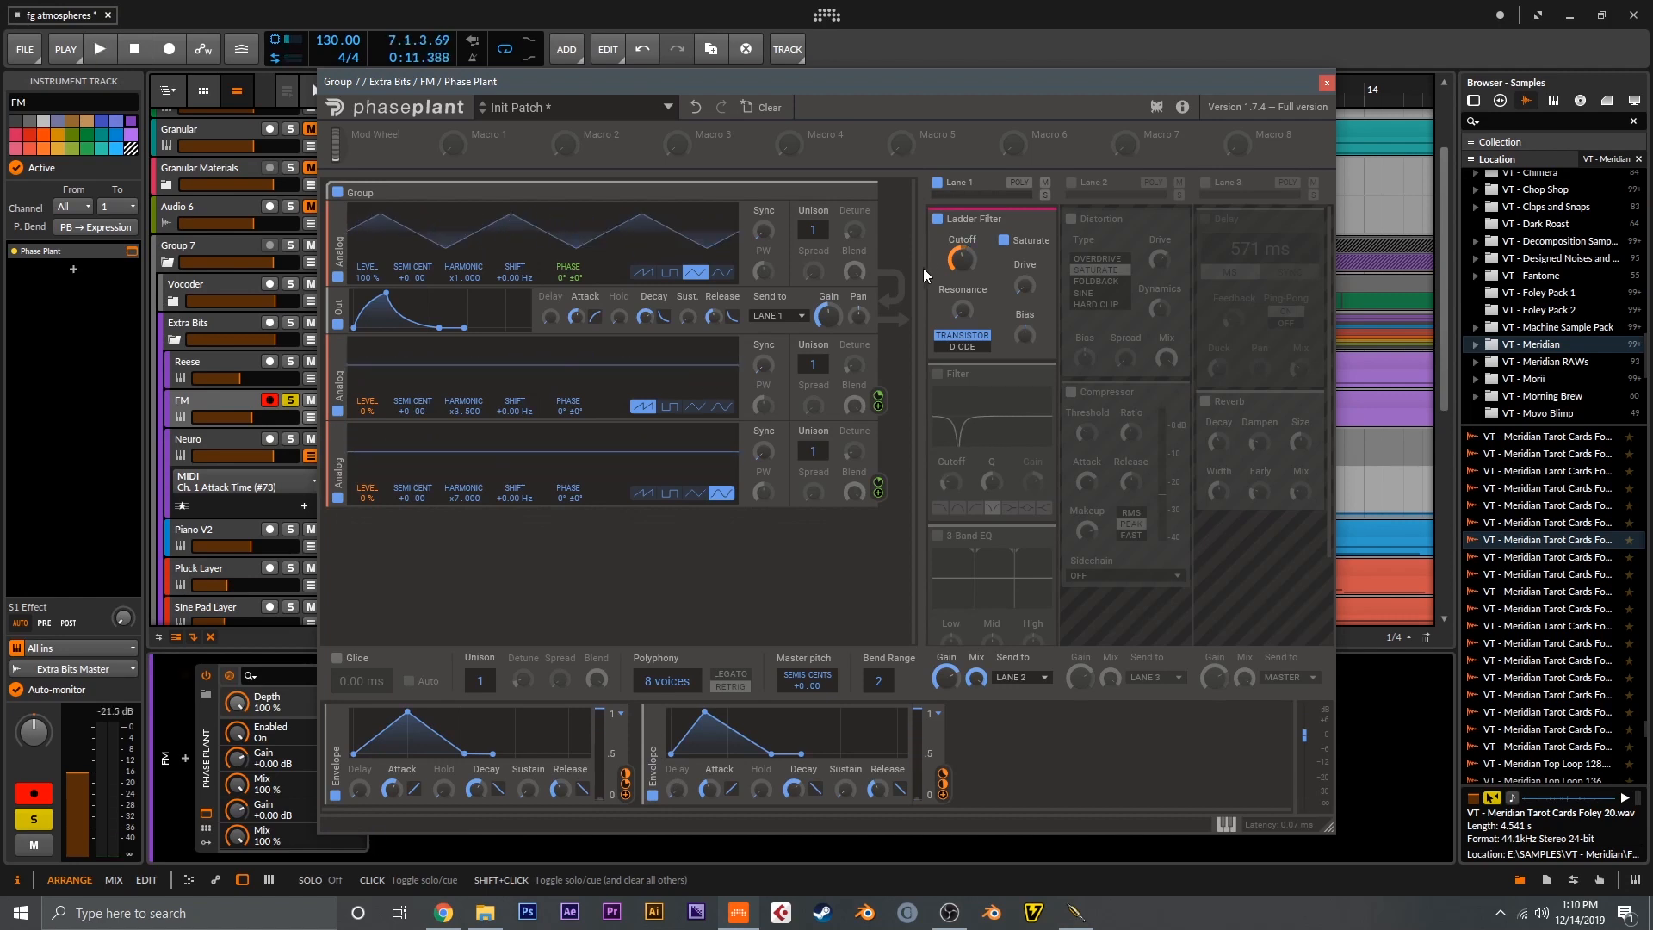
mouse_move(957, 309)
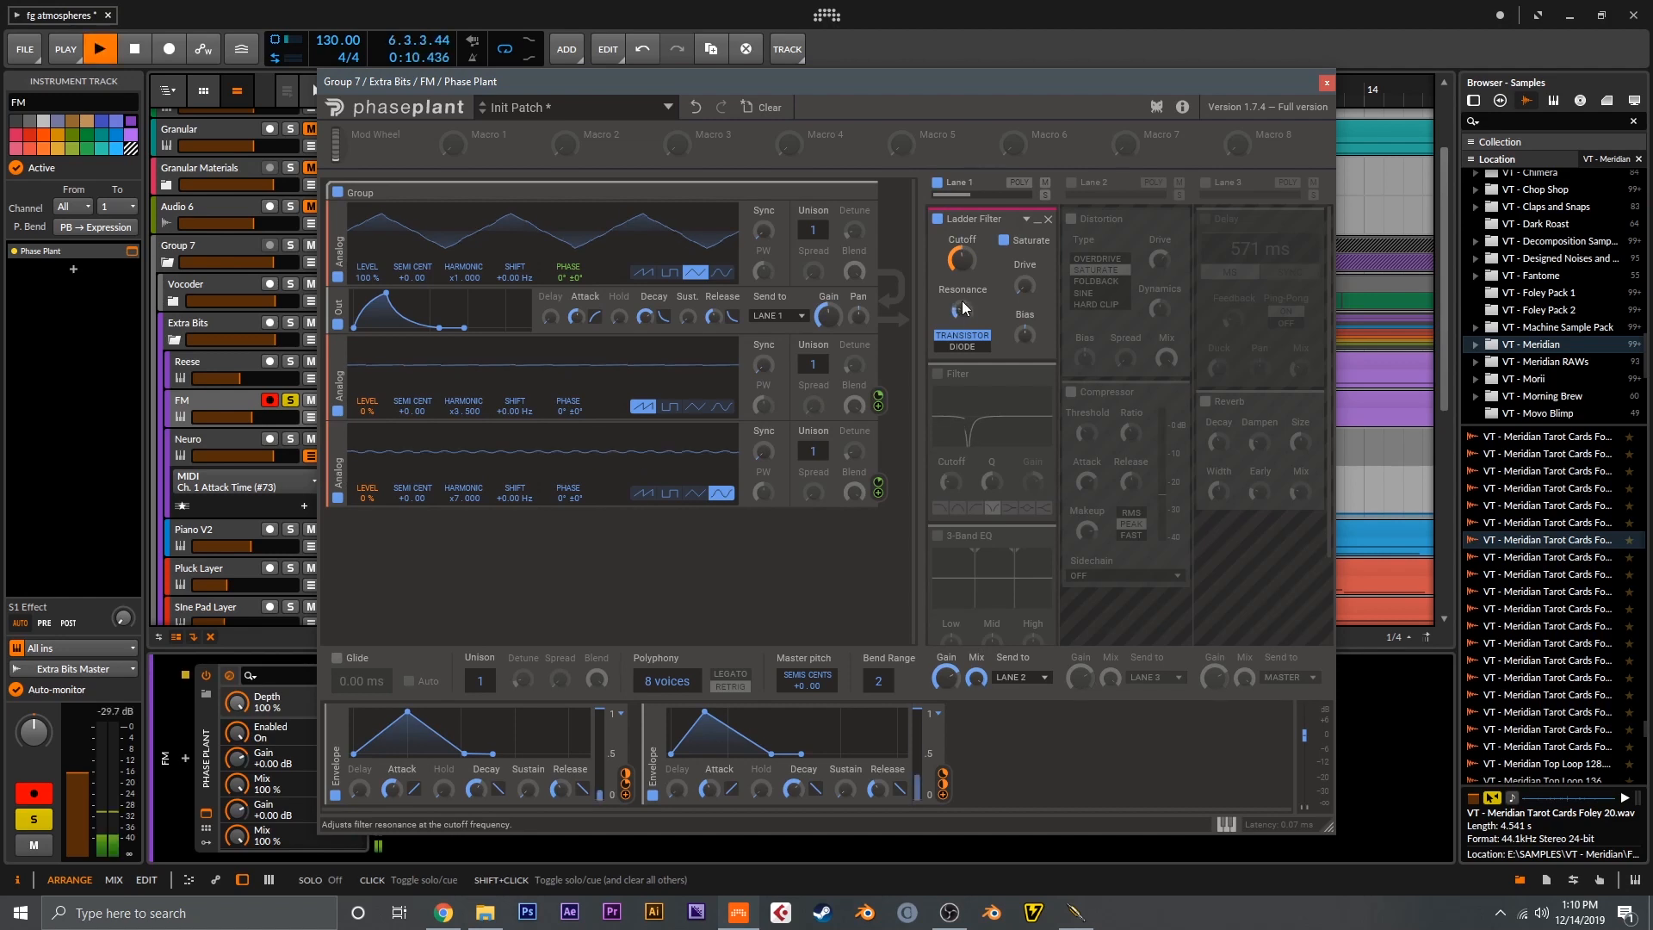
Turn on Lane 1's Filter and enable Lane 2 with its Compressor bypassed
left_click(938, 374)
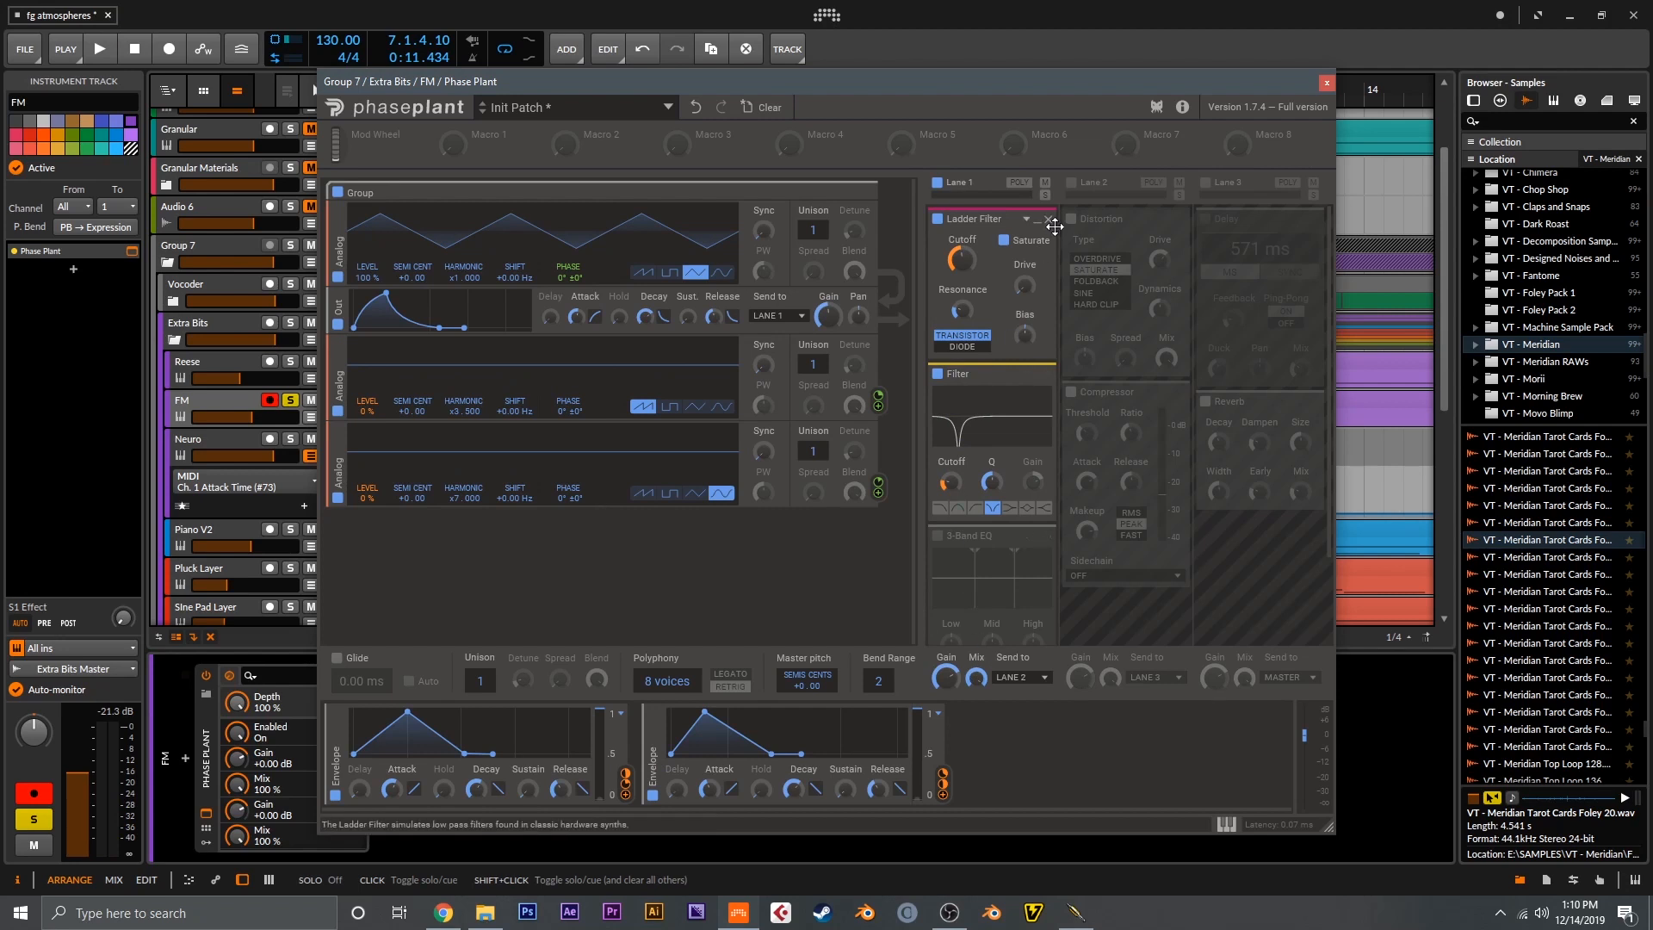
left_click(1072, 184)
left_click(1071, 392)
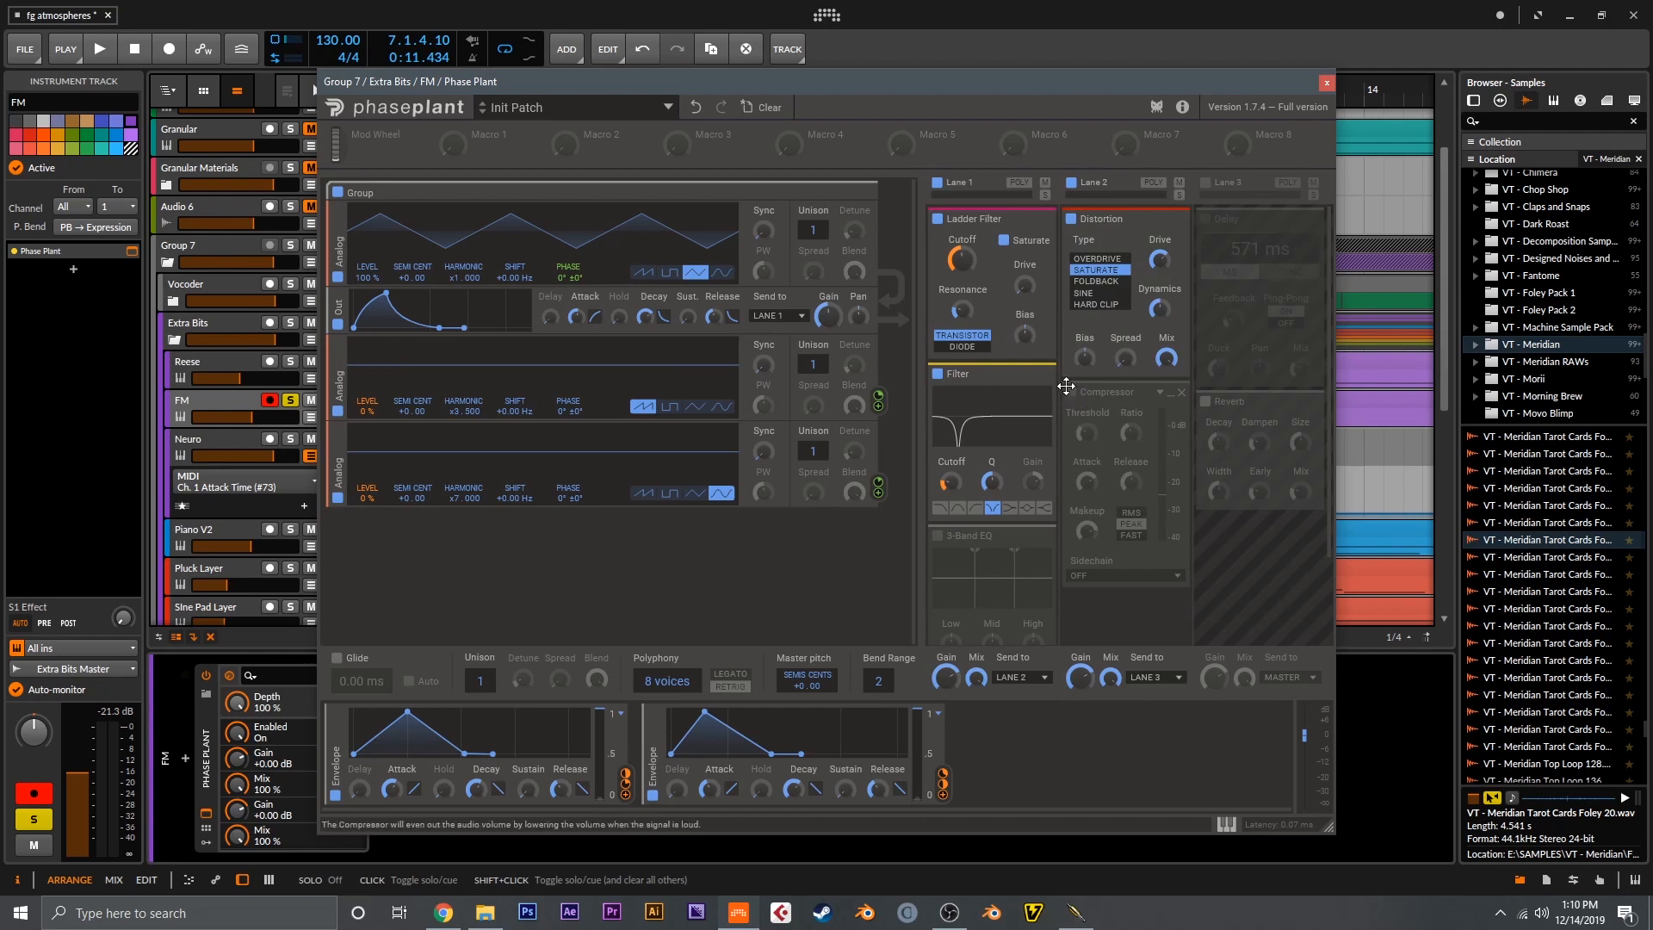
Audition the patch with Distortion, and turn on Lane 2's Compressor and the whole of Lane 3
key("space")
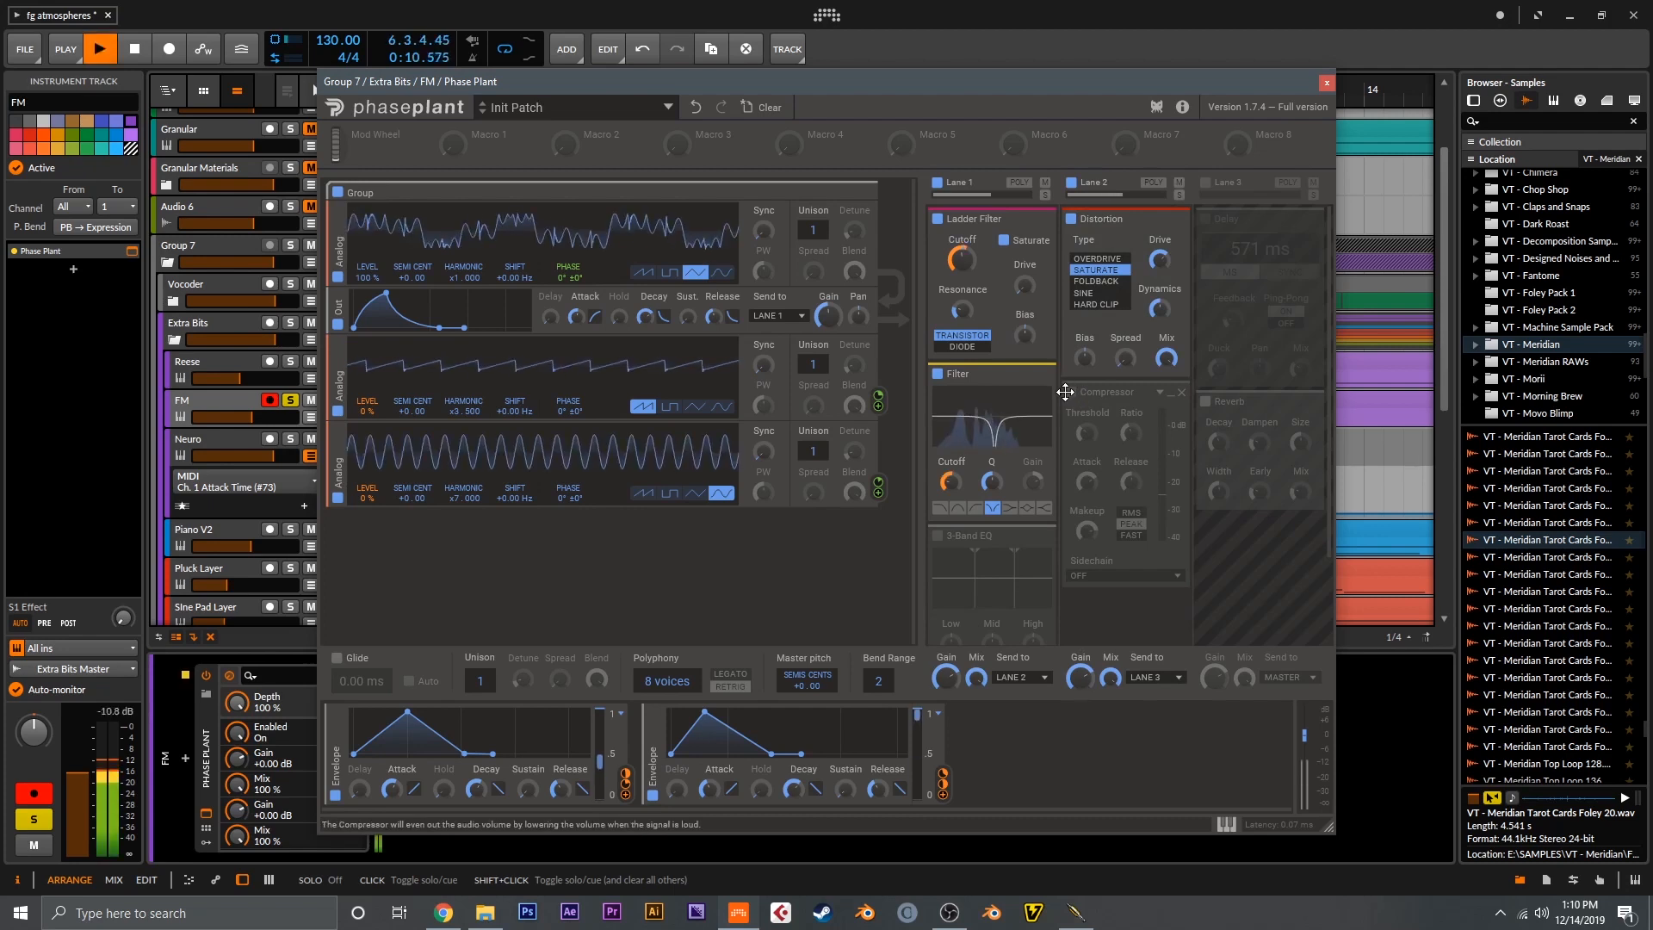
key("space")
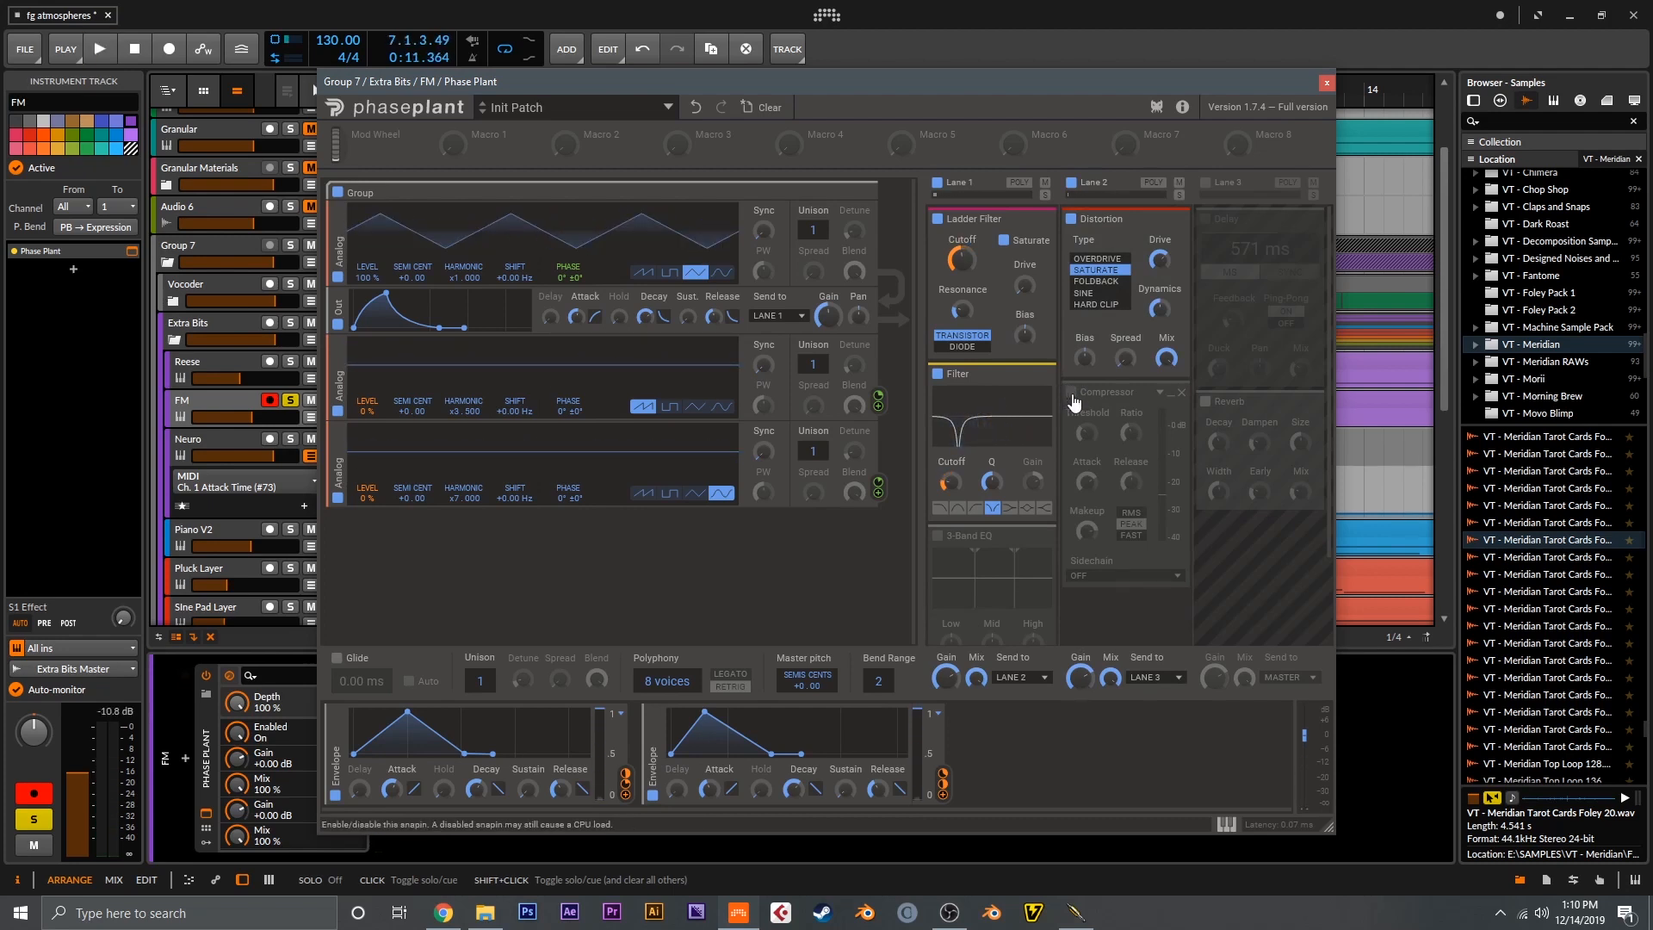
left_click(1073, 393)
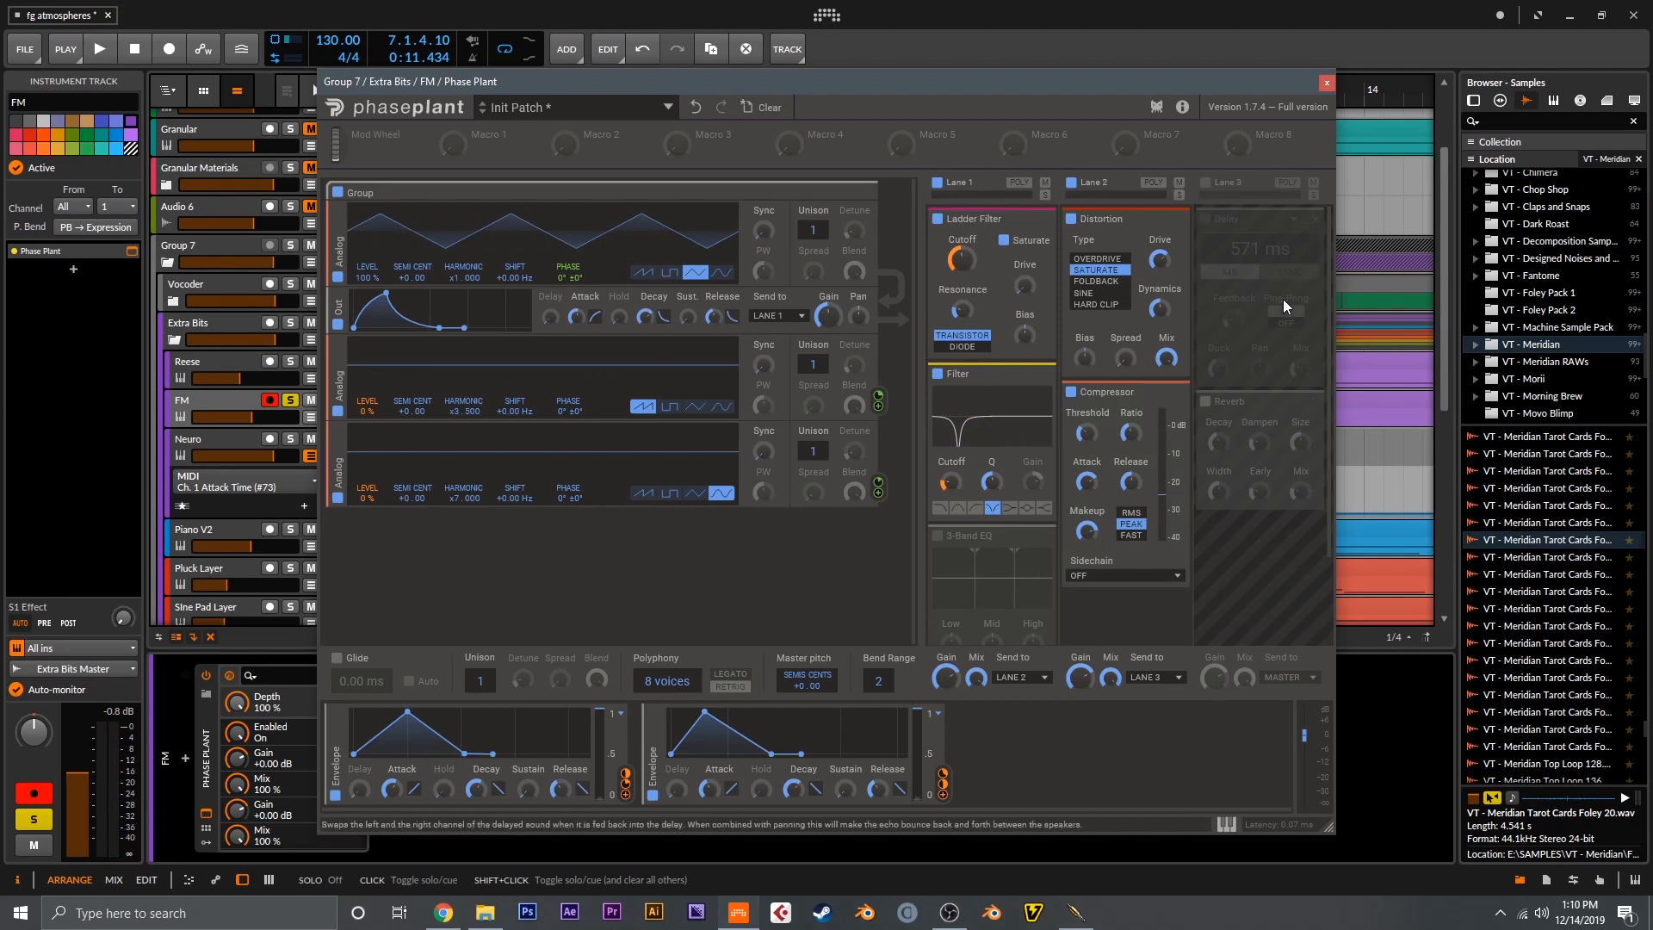
left_click(1206, 183)
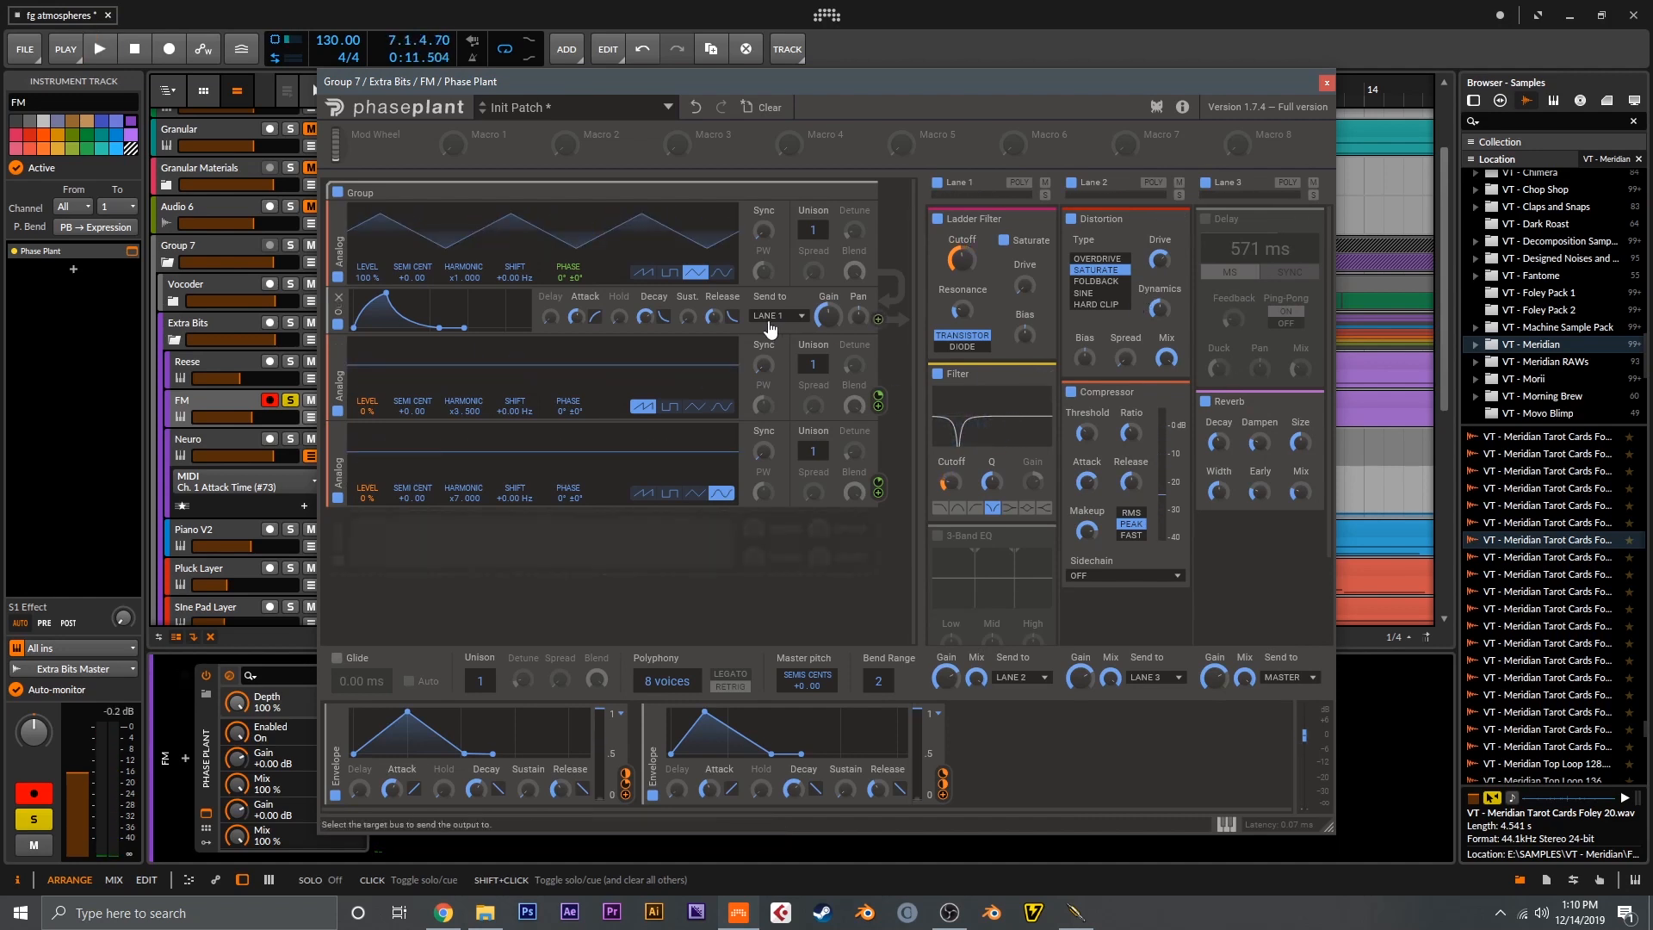
Try sine, triangle and square waveforms on the first, second and third analog oscillators respectively
left_click(720, 275)
left_click(694, 406)
left_click(673, 494)
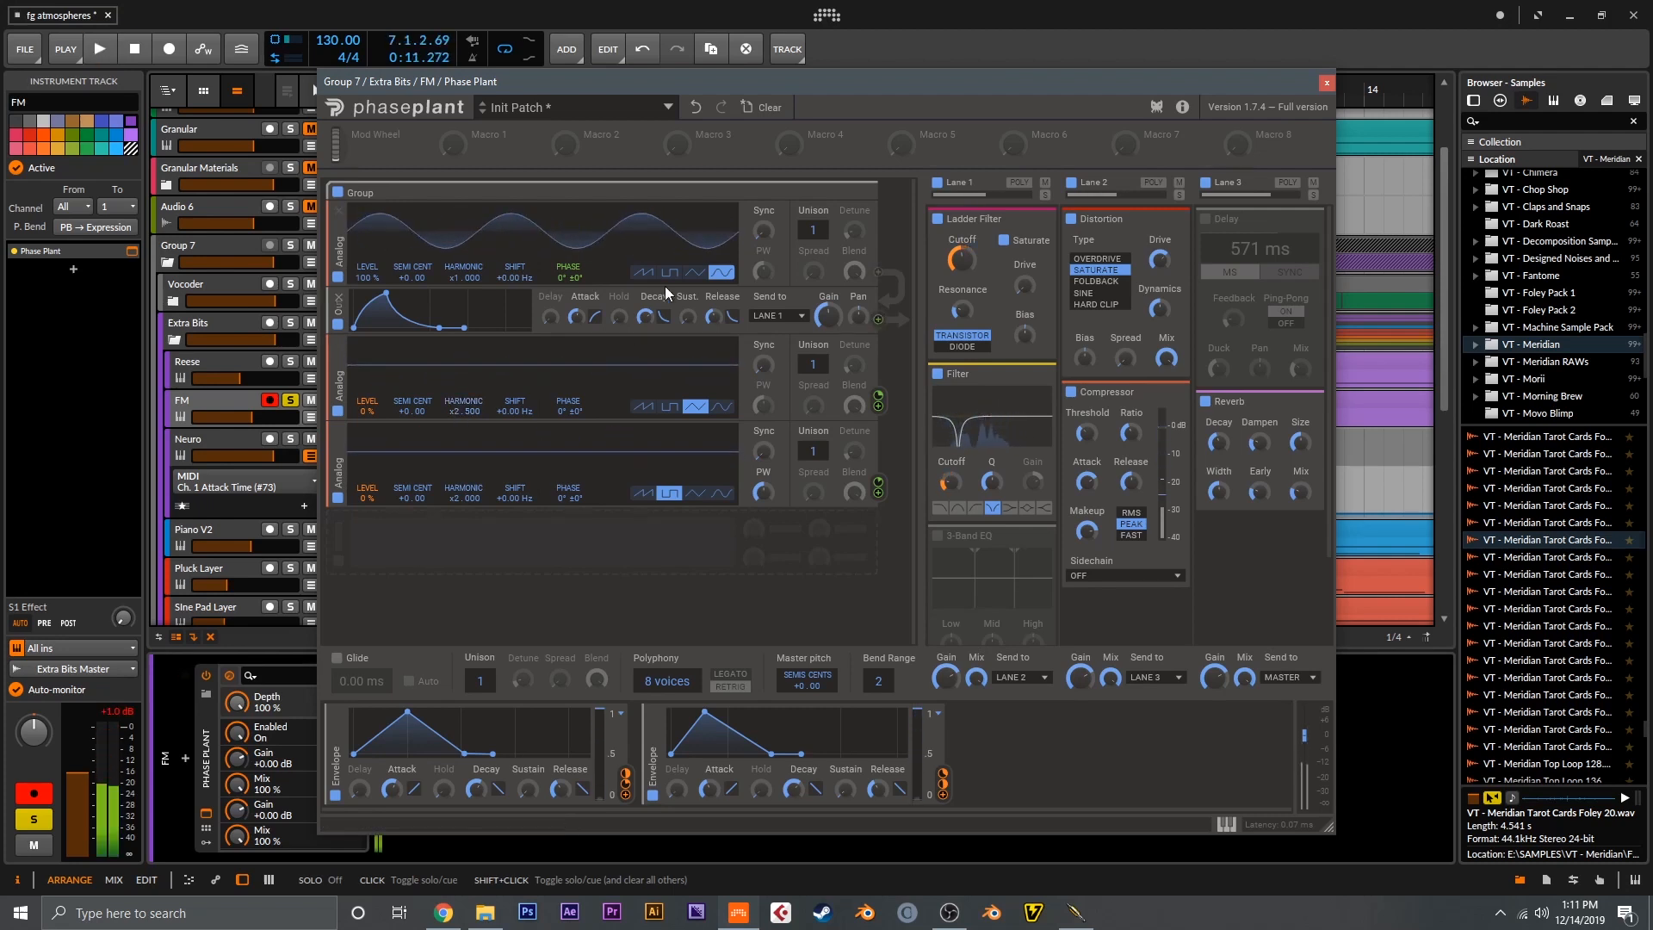
Set the three analog oscillators to triangle, square and sine waveforms in that order, and audition the patch
left_click(696, 272)
left_click(669, 406)
left_click(722, 492)
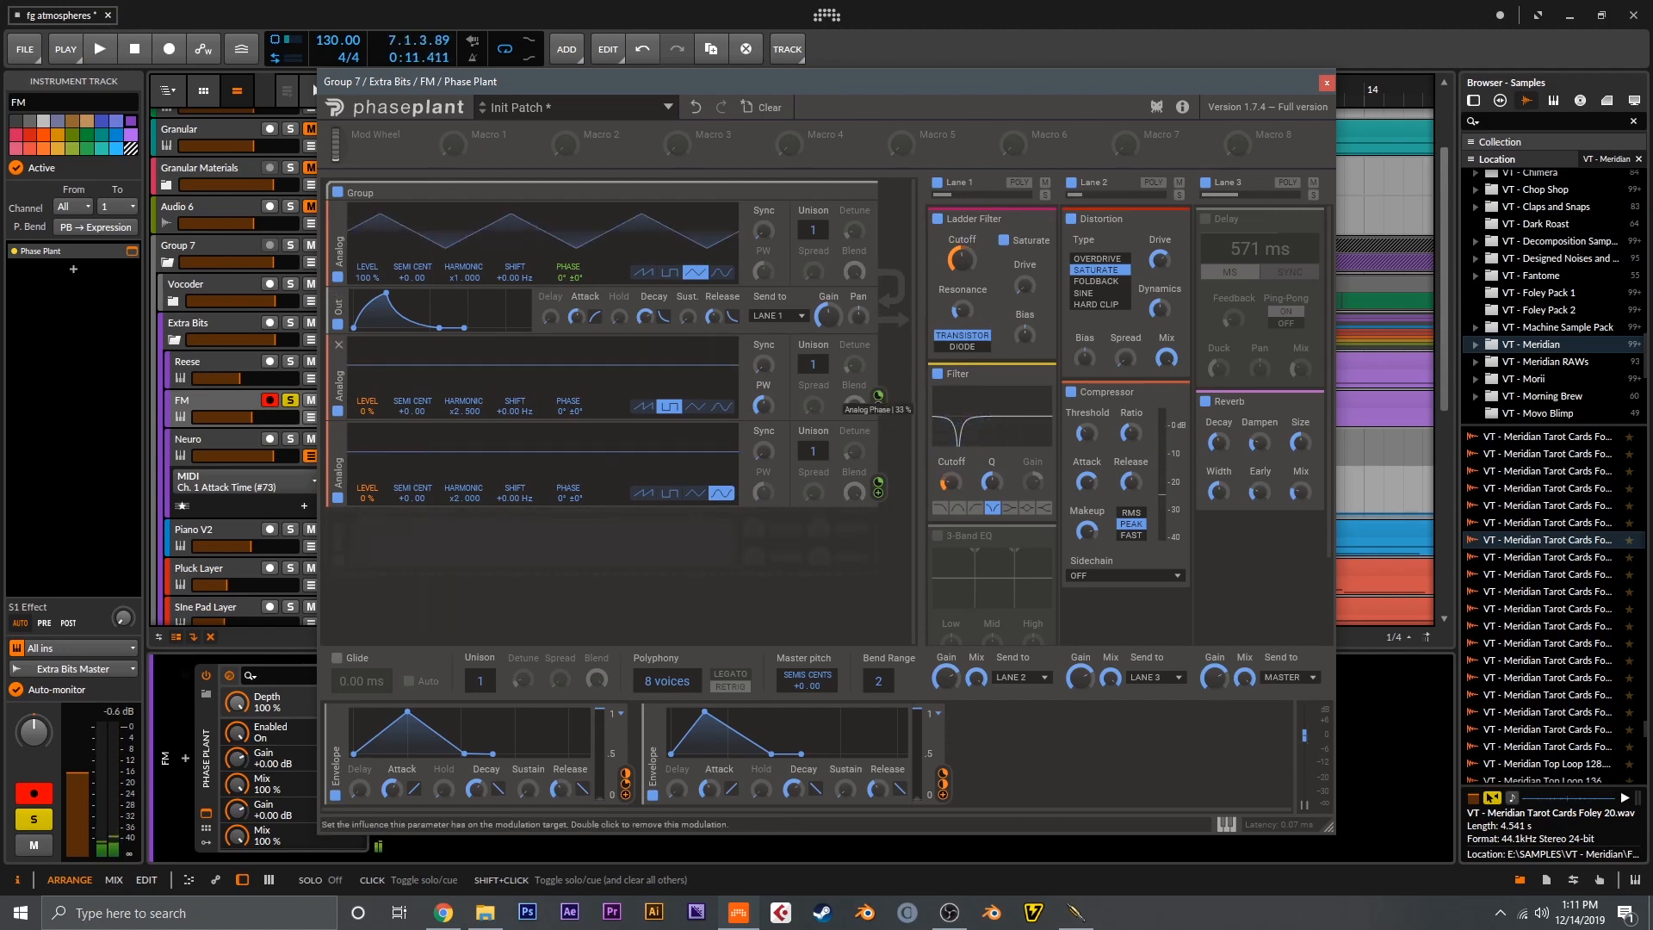
key("space")
key("space")
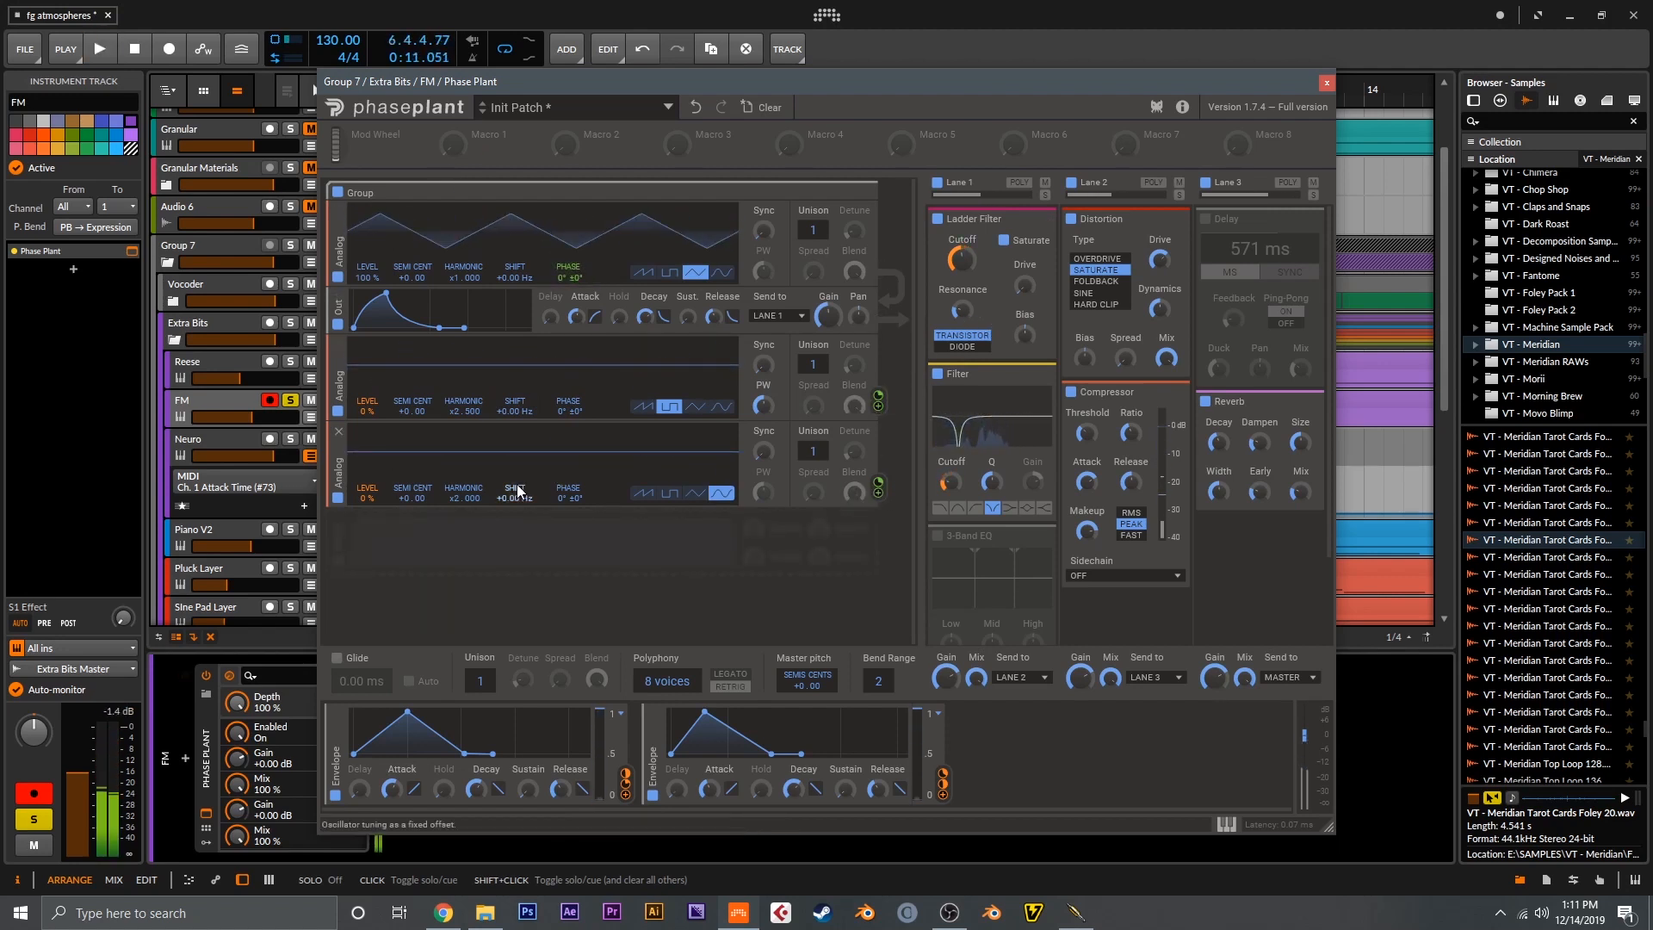
Try a frequency shift of about +27.6 Hz on the third oscillator, and reset the second and third oscillators' shift to zero
left_click_drag(515, 494, 534, 478)
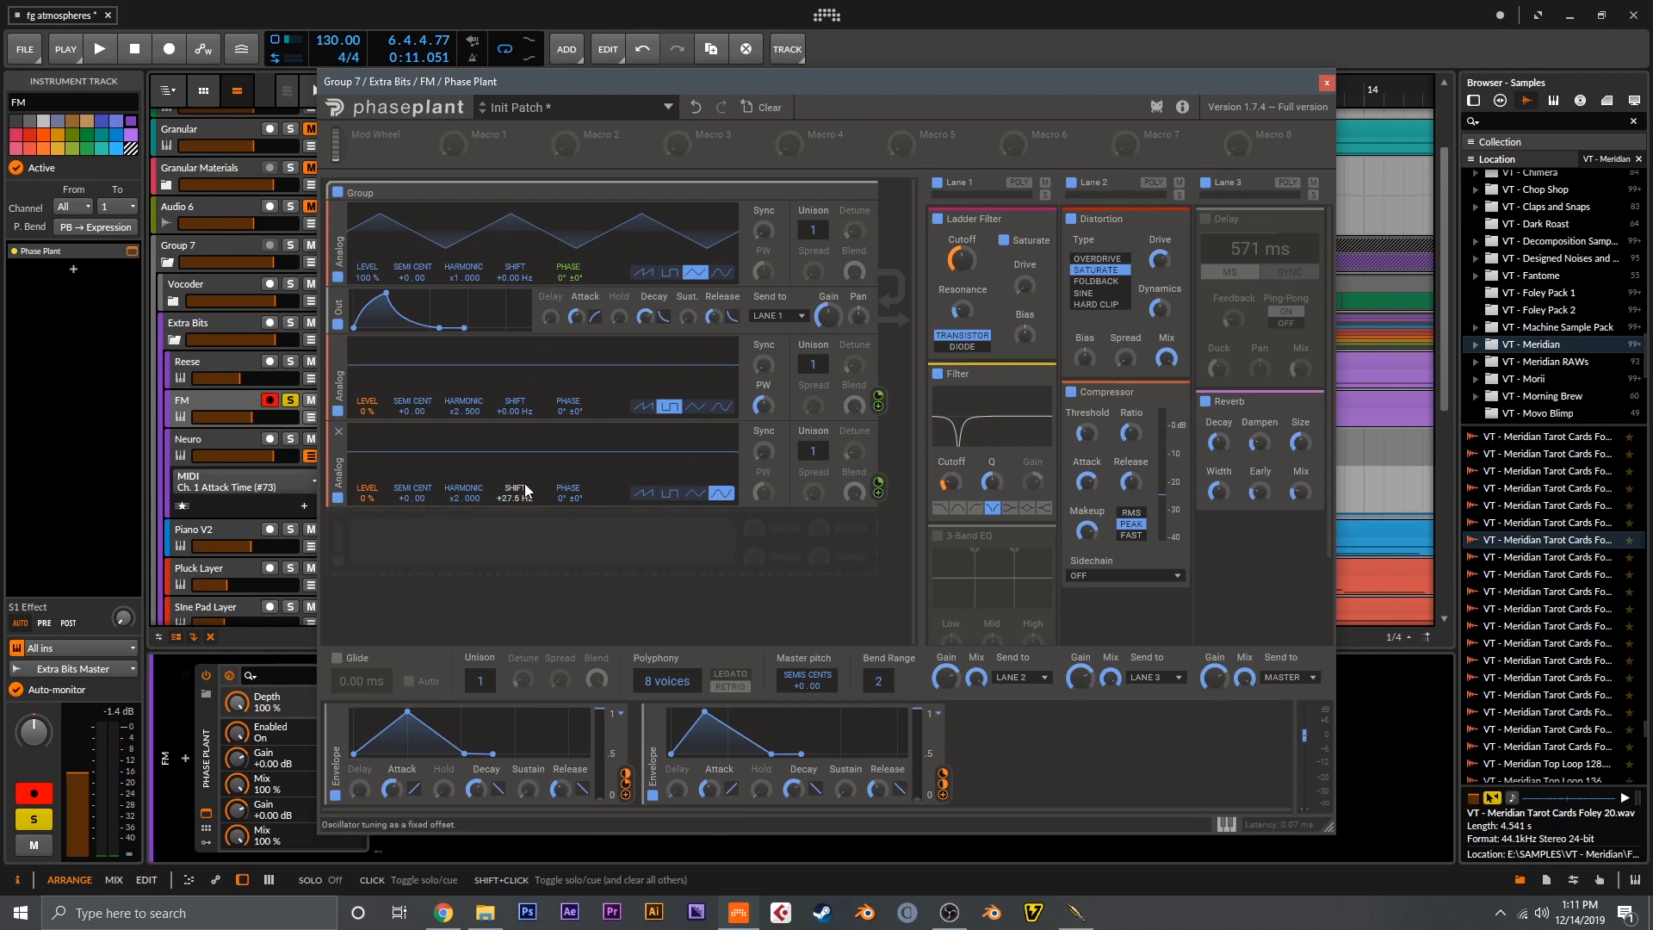
key("space")
double_click(515, 418)
key("space")
double_click(517, 494)
Detune the third analog oscillator to -0.11 semitones and the second slightly upward, and audition the patch
left_click_drag(421, 498, 420, 503)
key("space")
key("space")
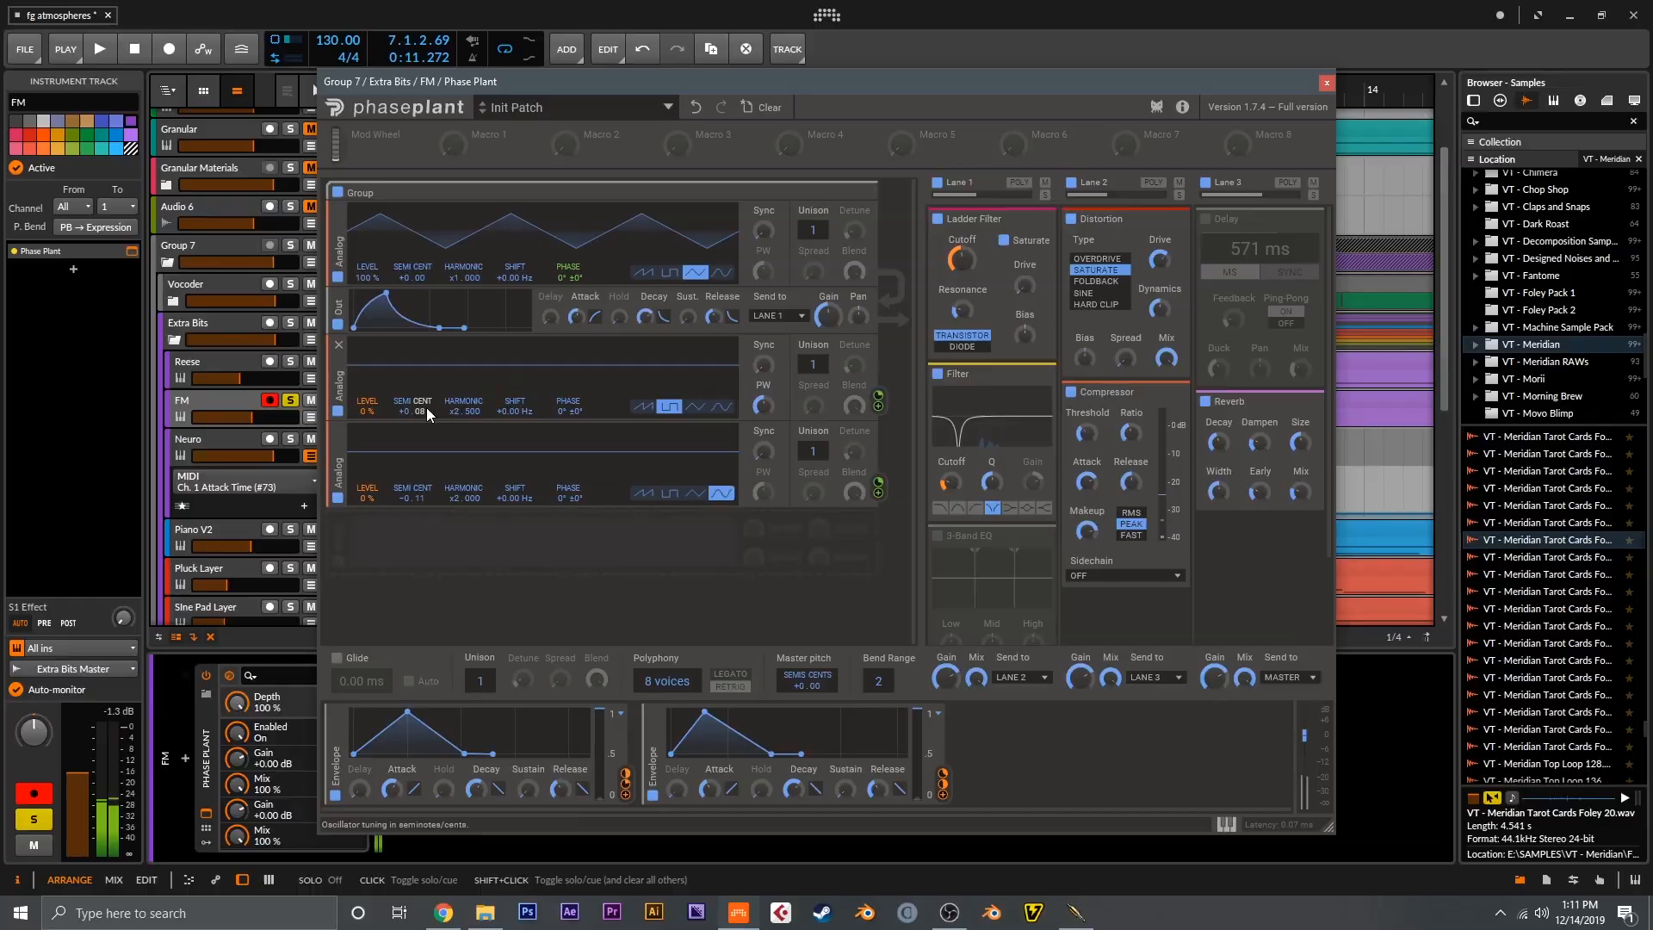
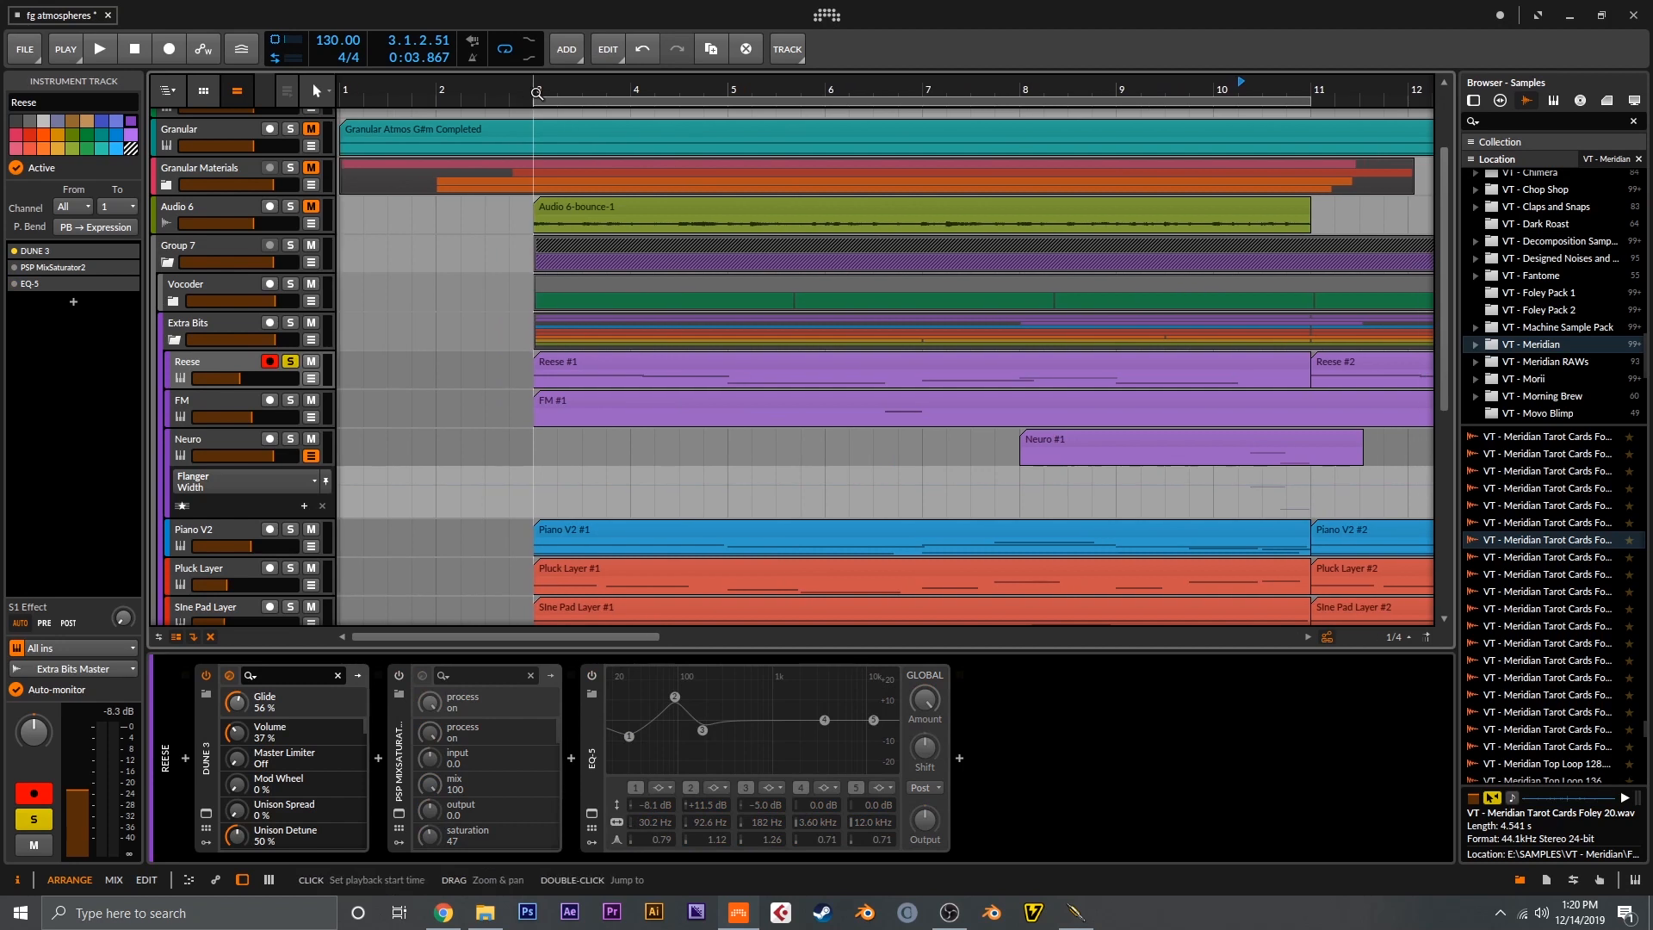
Audition the soloed Reese track while switching on its EQ-5 and PSP MixSaturator2 effects
key("space")
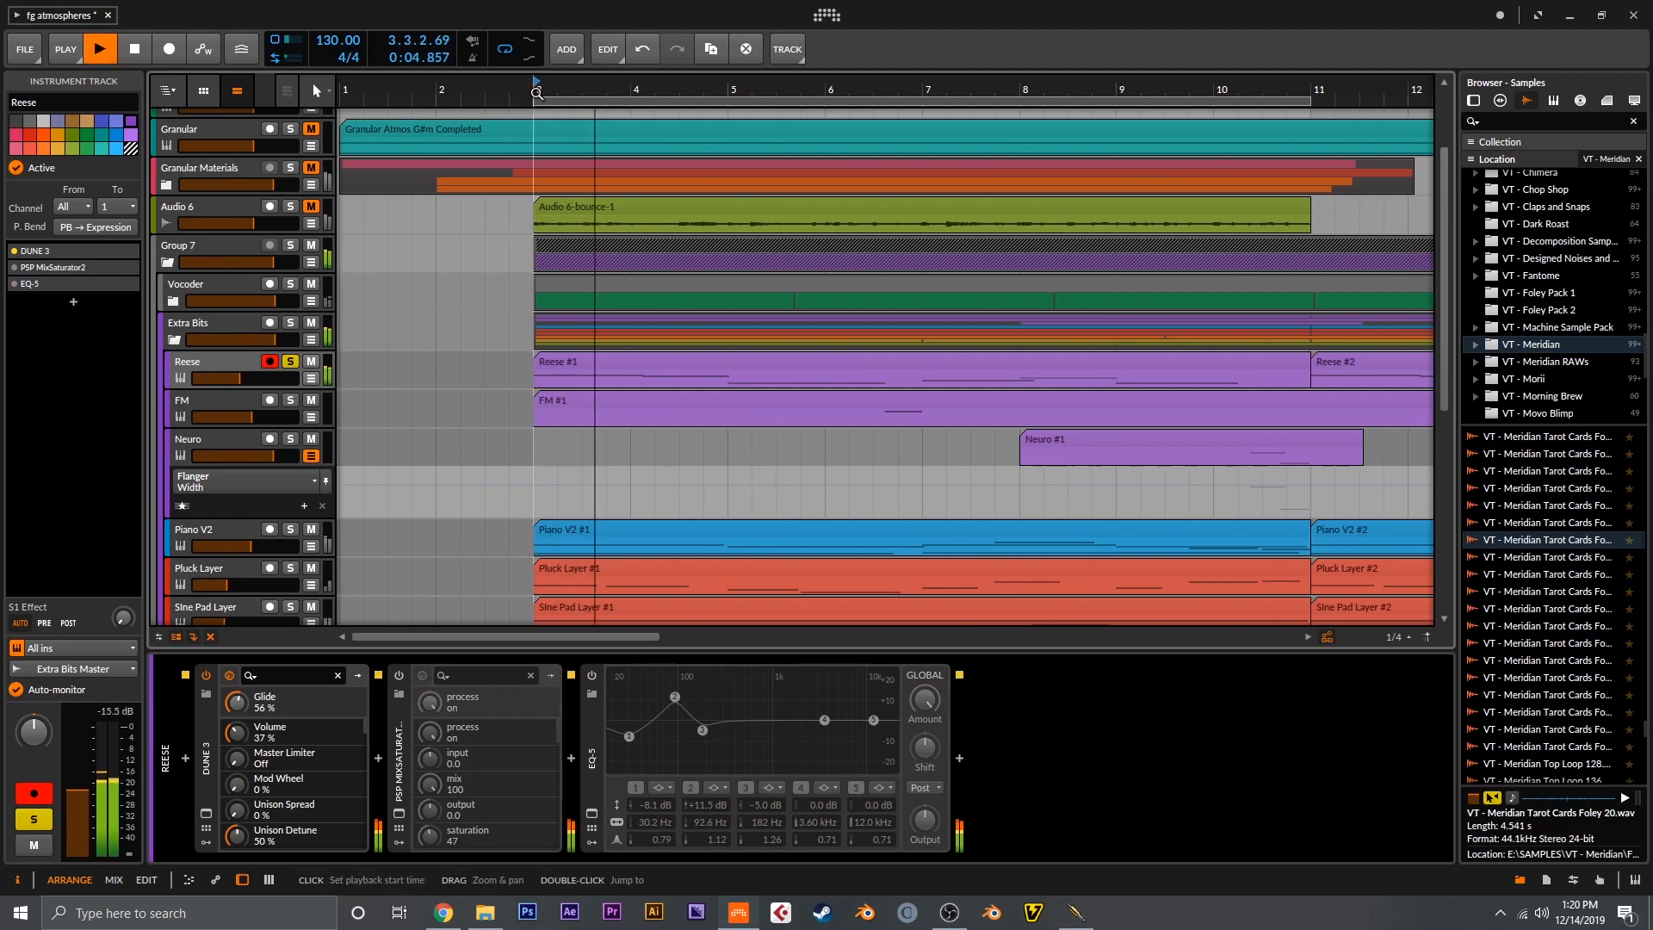
left_click(15, 286)
key("space")
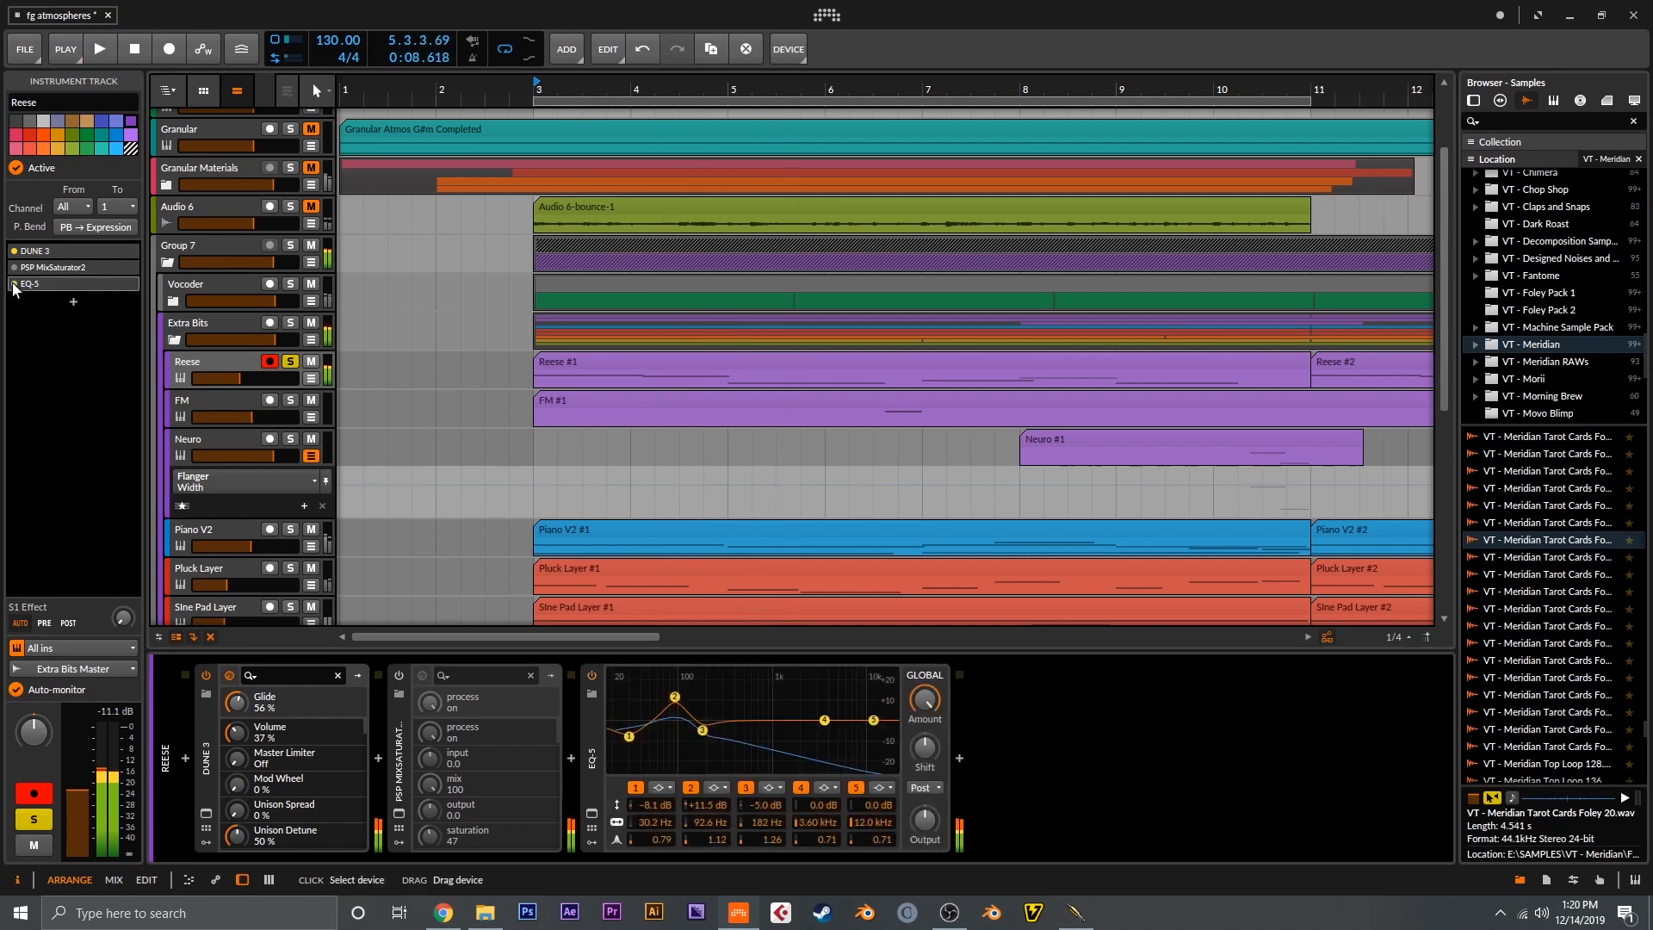
key("space")
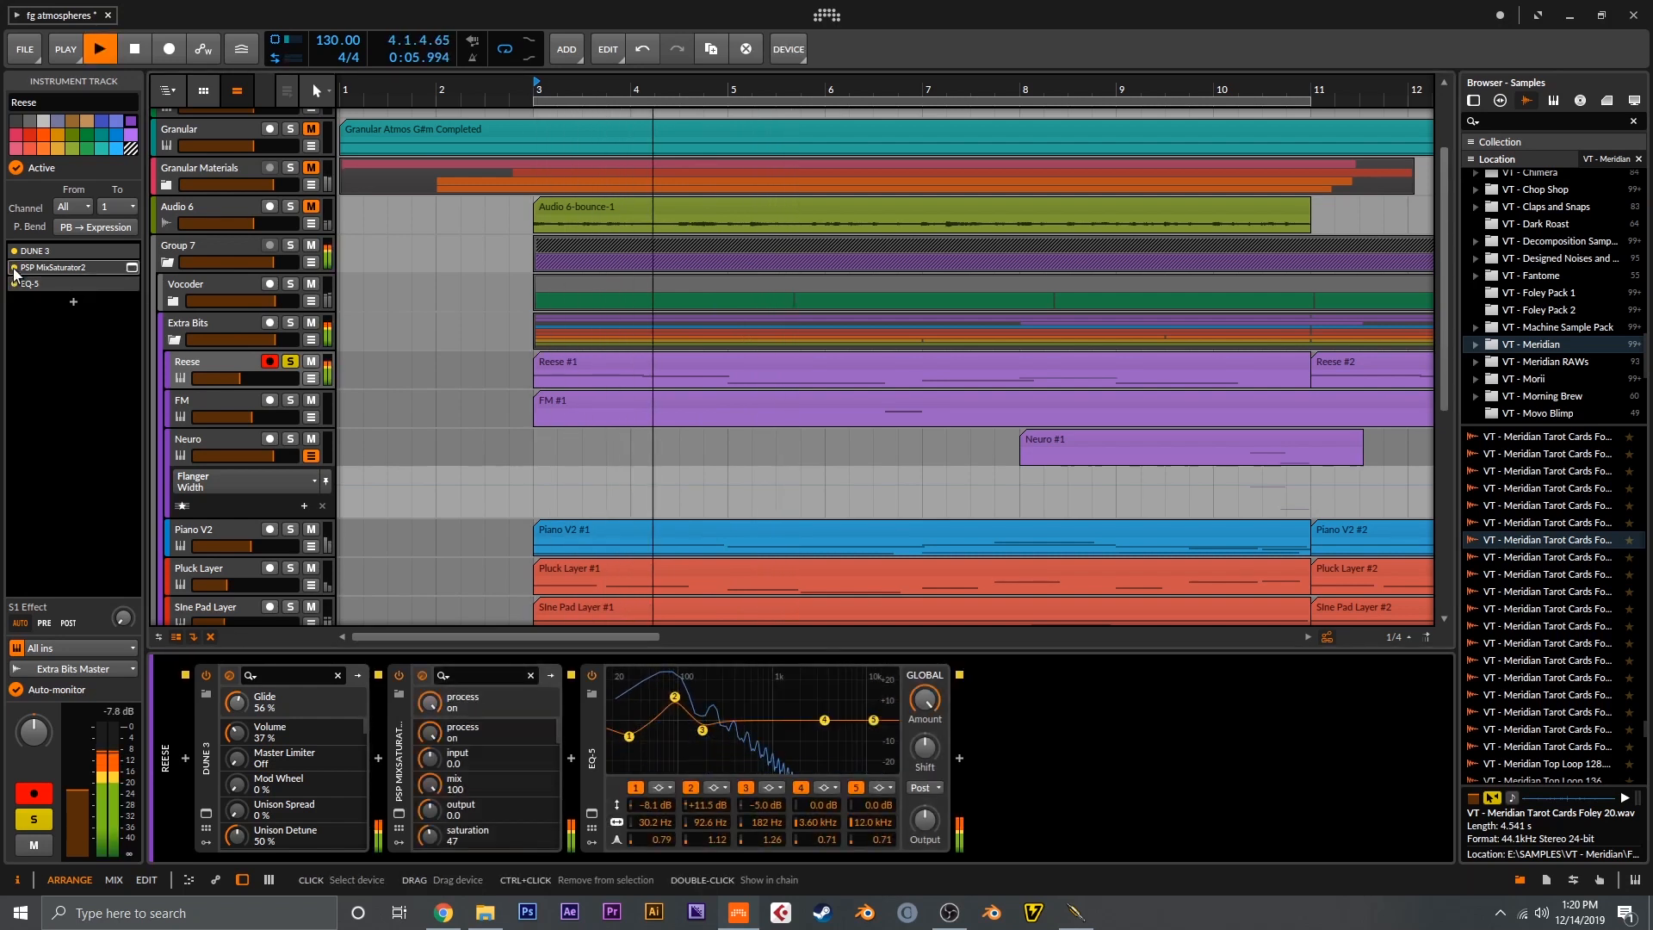
Bypass PSP MixSaturator2 and EQ-5 on the Reese track, and play it unsoloed in the full mix
key("space")
left_click(14, 268)
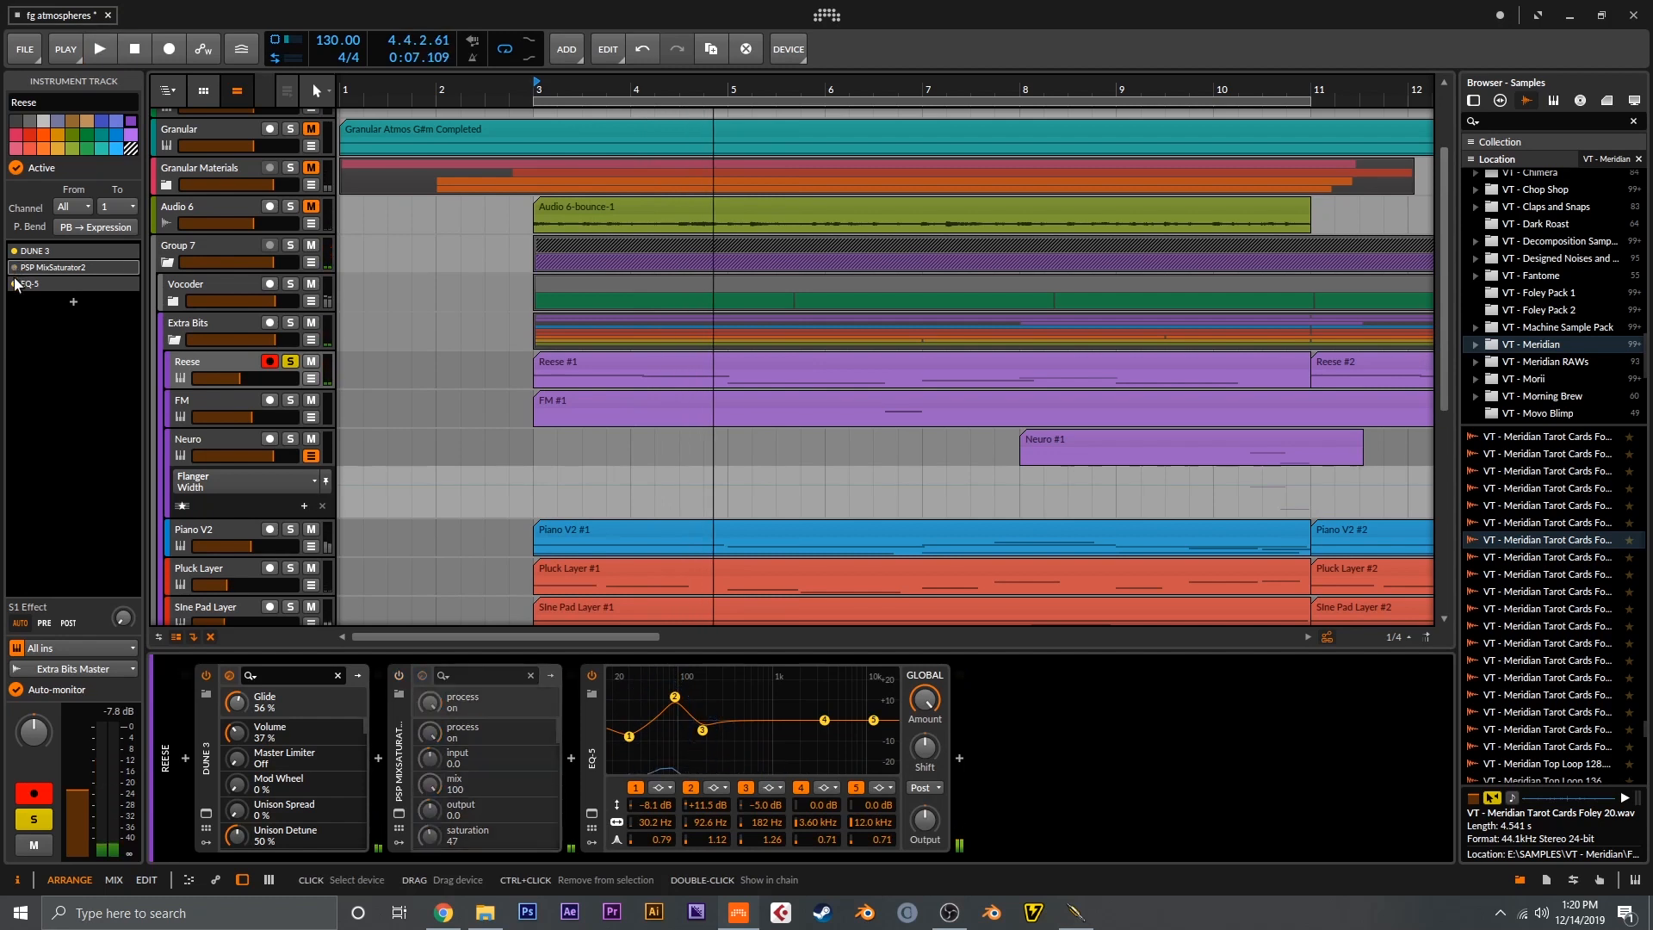
left_click(15, 284)
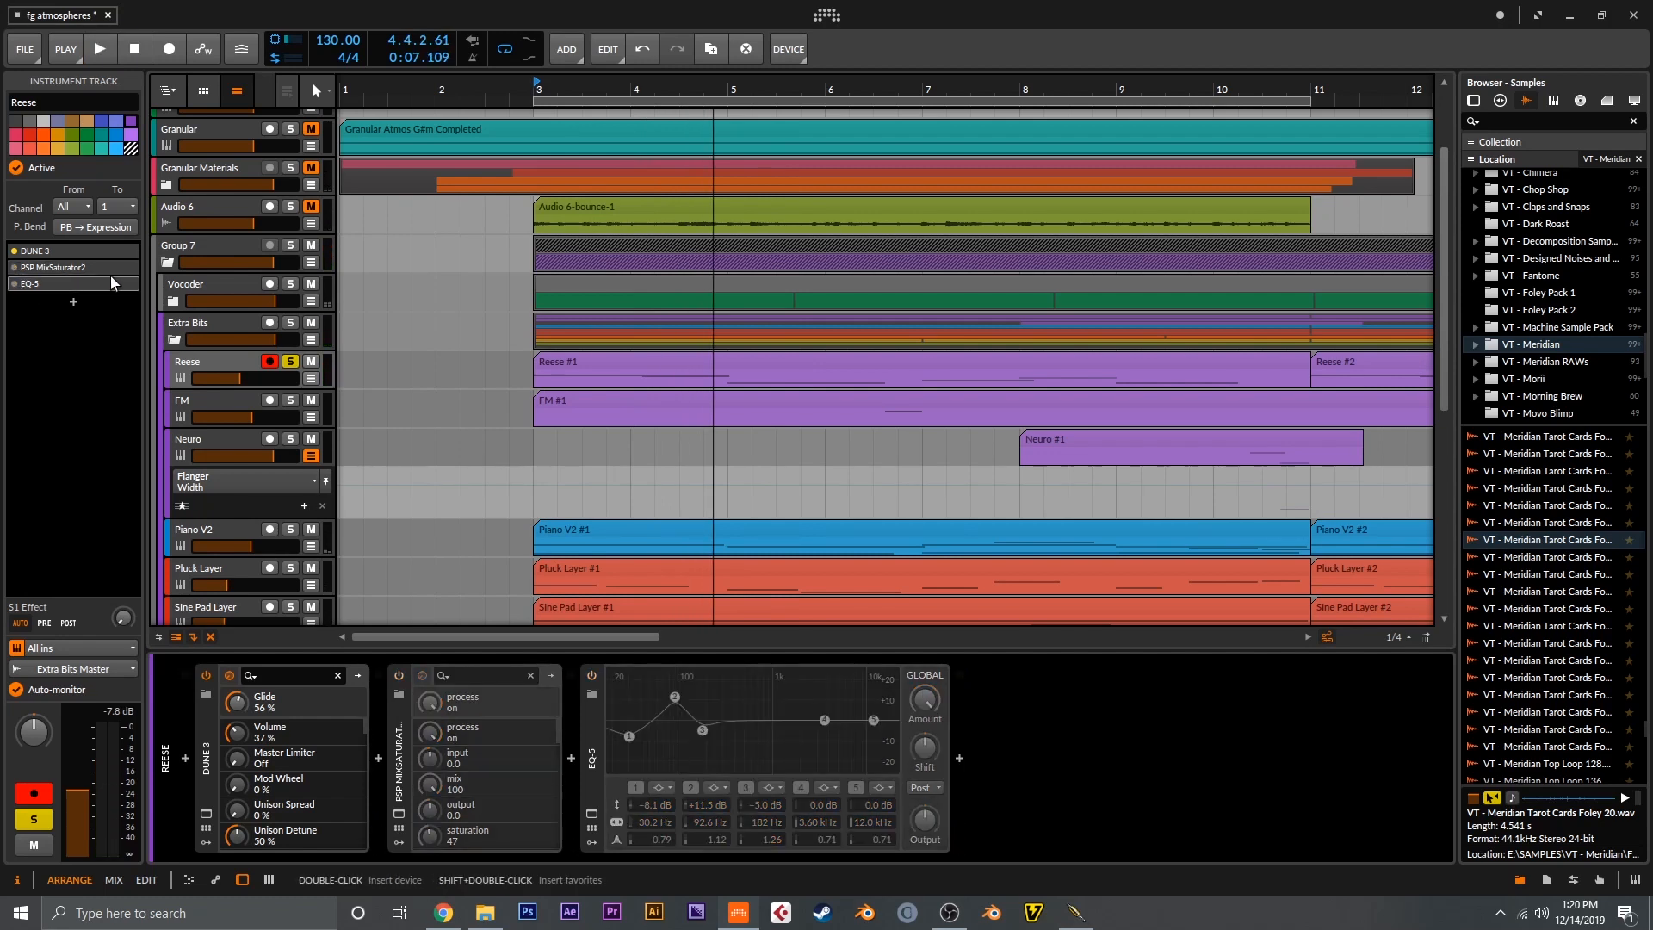
left_click(291, 364)
key("space")
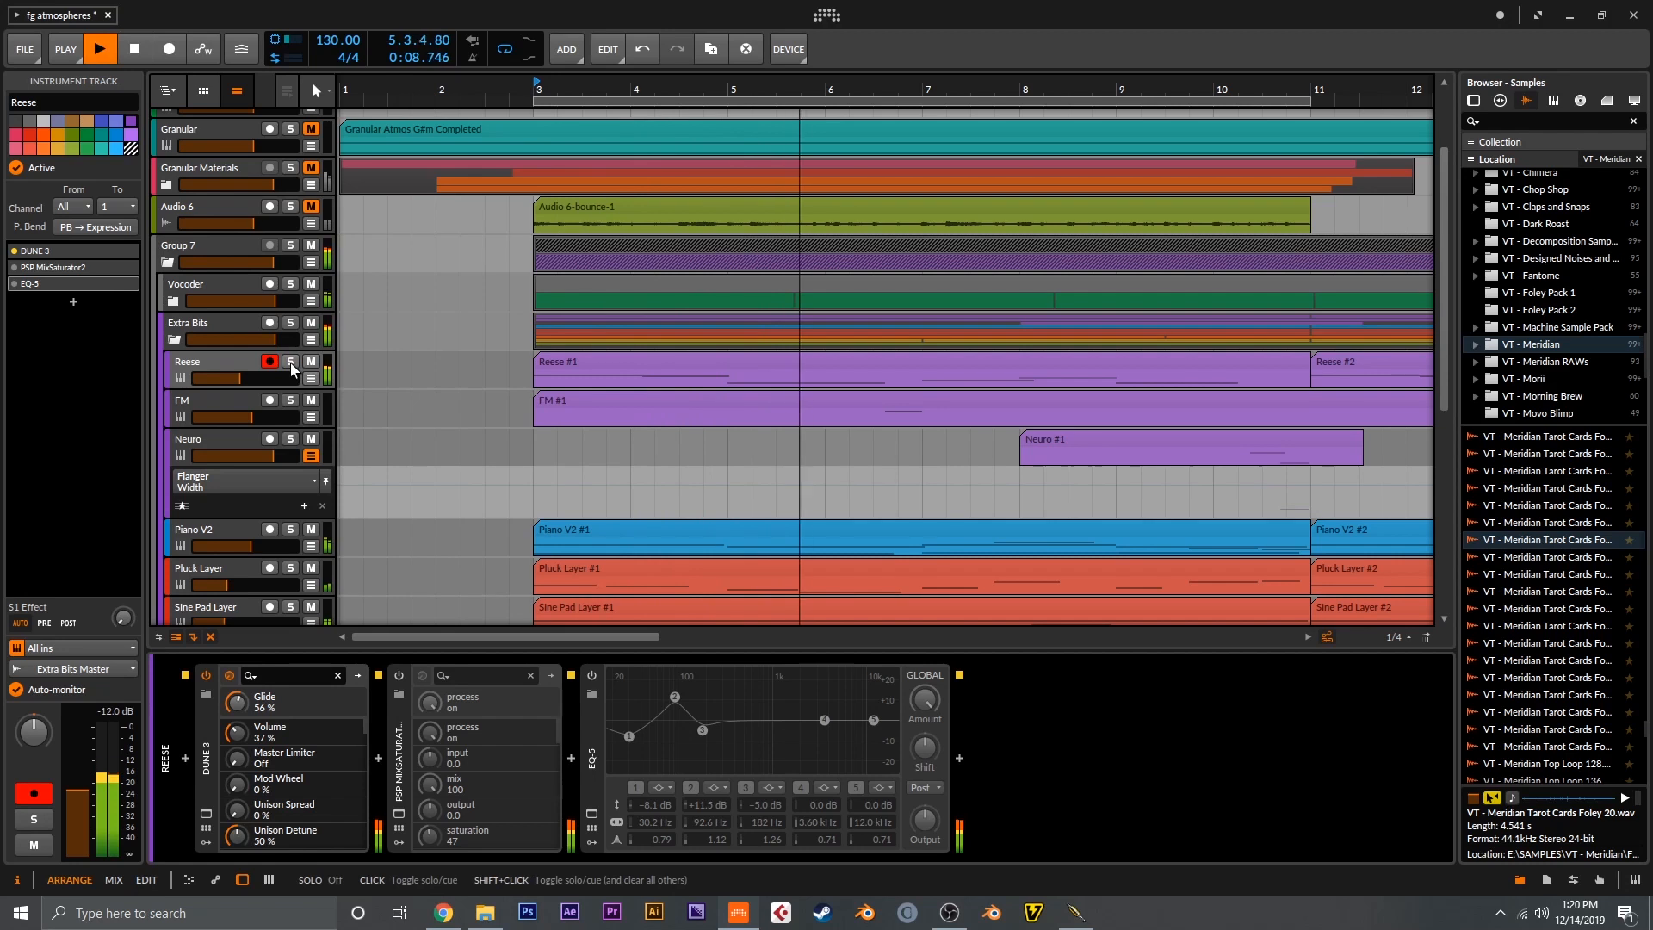
key("space")
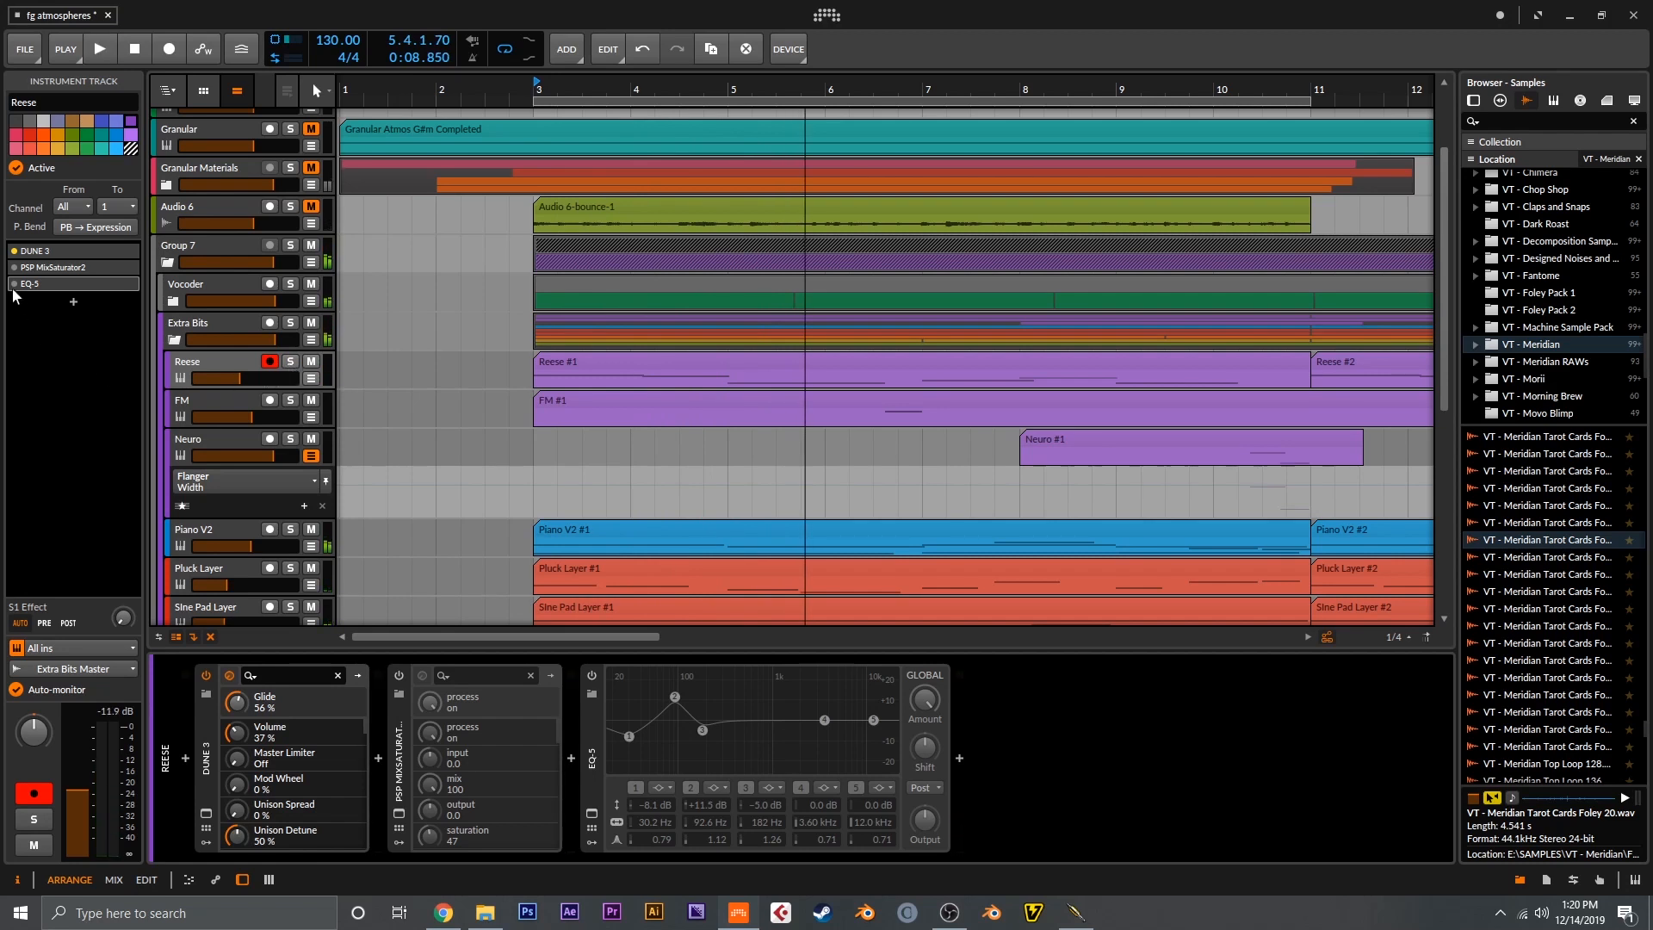
Reactivate PSP MixSaturator2 and EQ-5 on the Reese track and play the full mix with both effects
left_click(14, 267)
left_click(14, 283)
key("space")
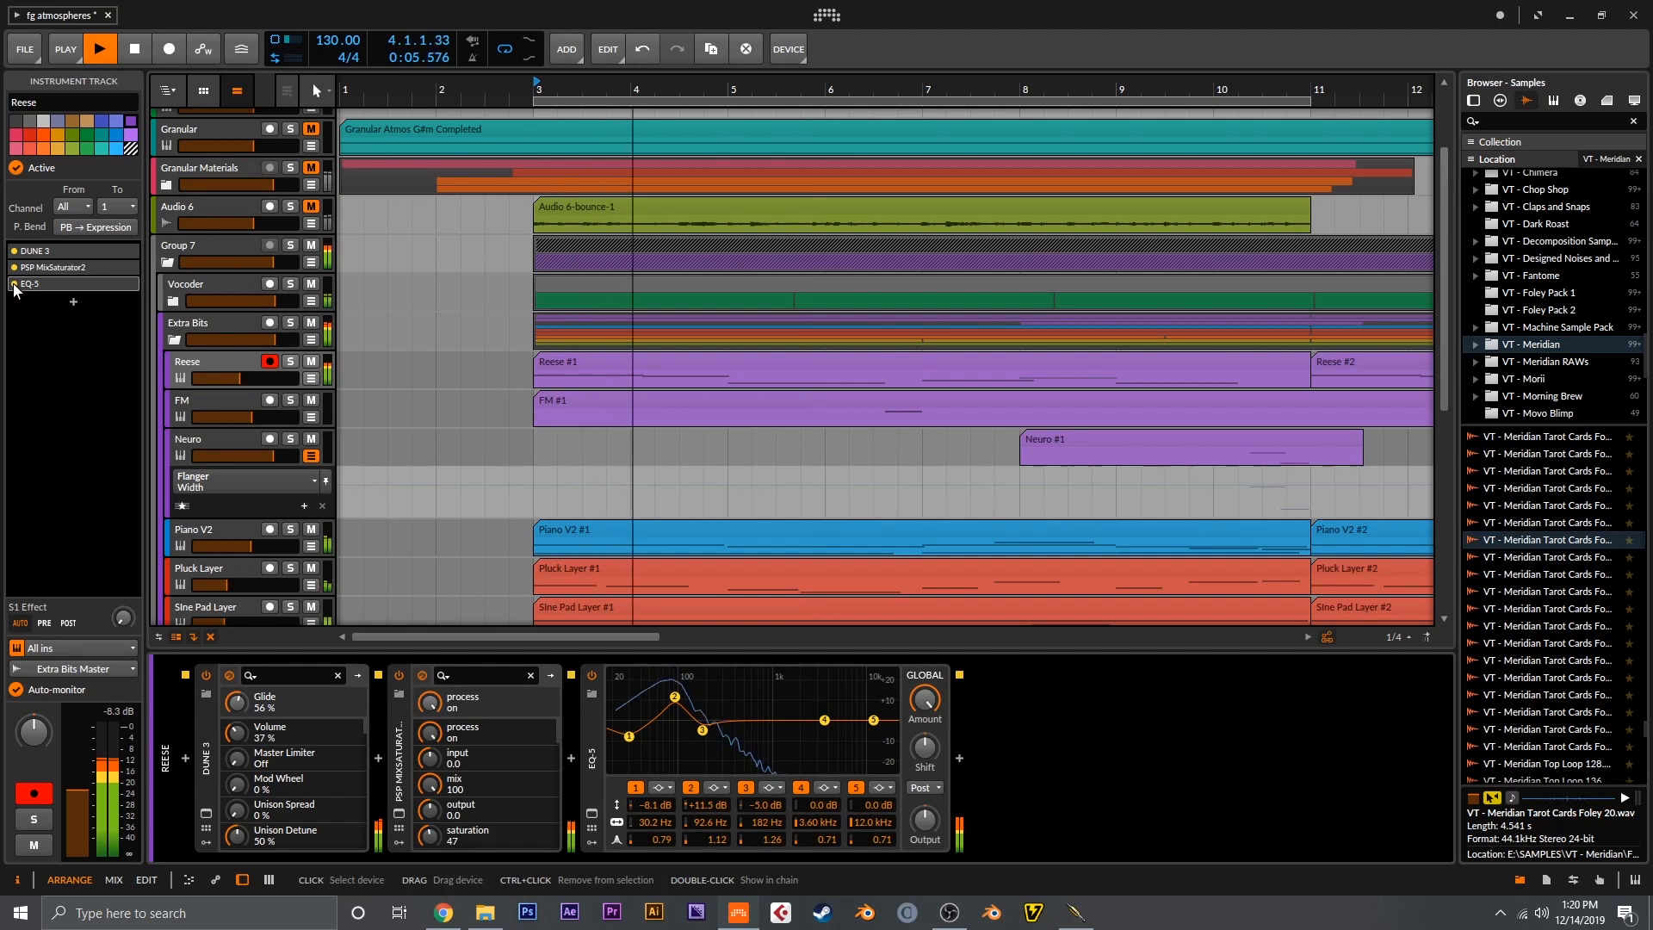
key("space")
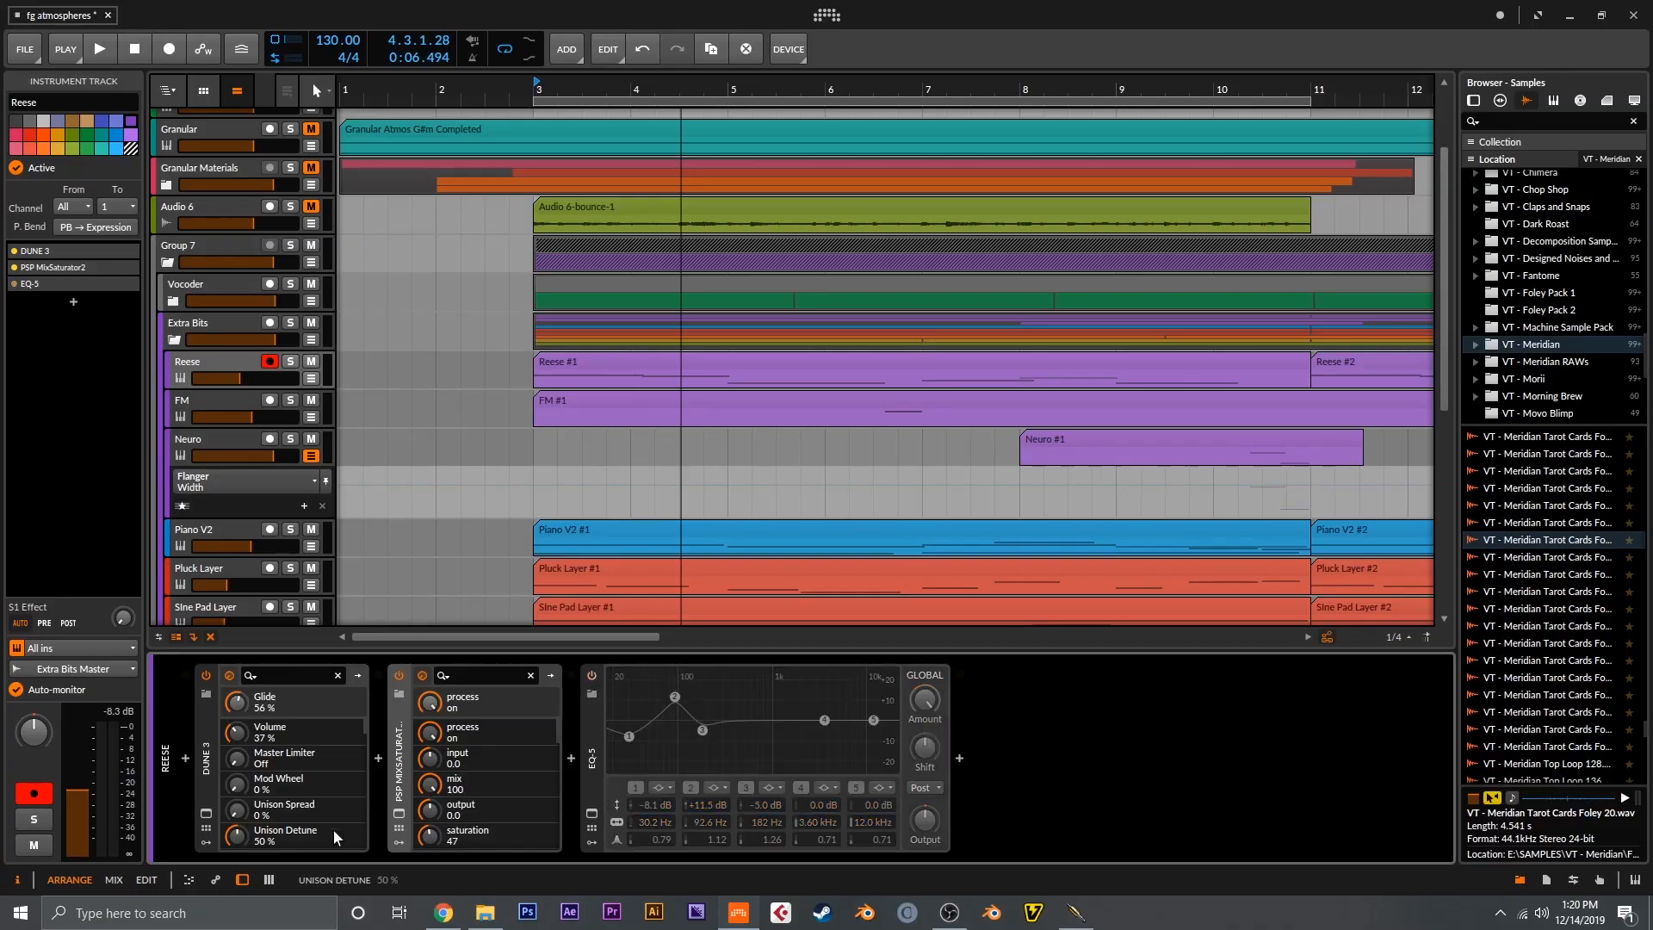
Open the Reese track's PSP MixSaturator2 interface and examine its saturation, warmth and shape settings
left_click(395, 811)
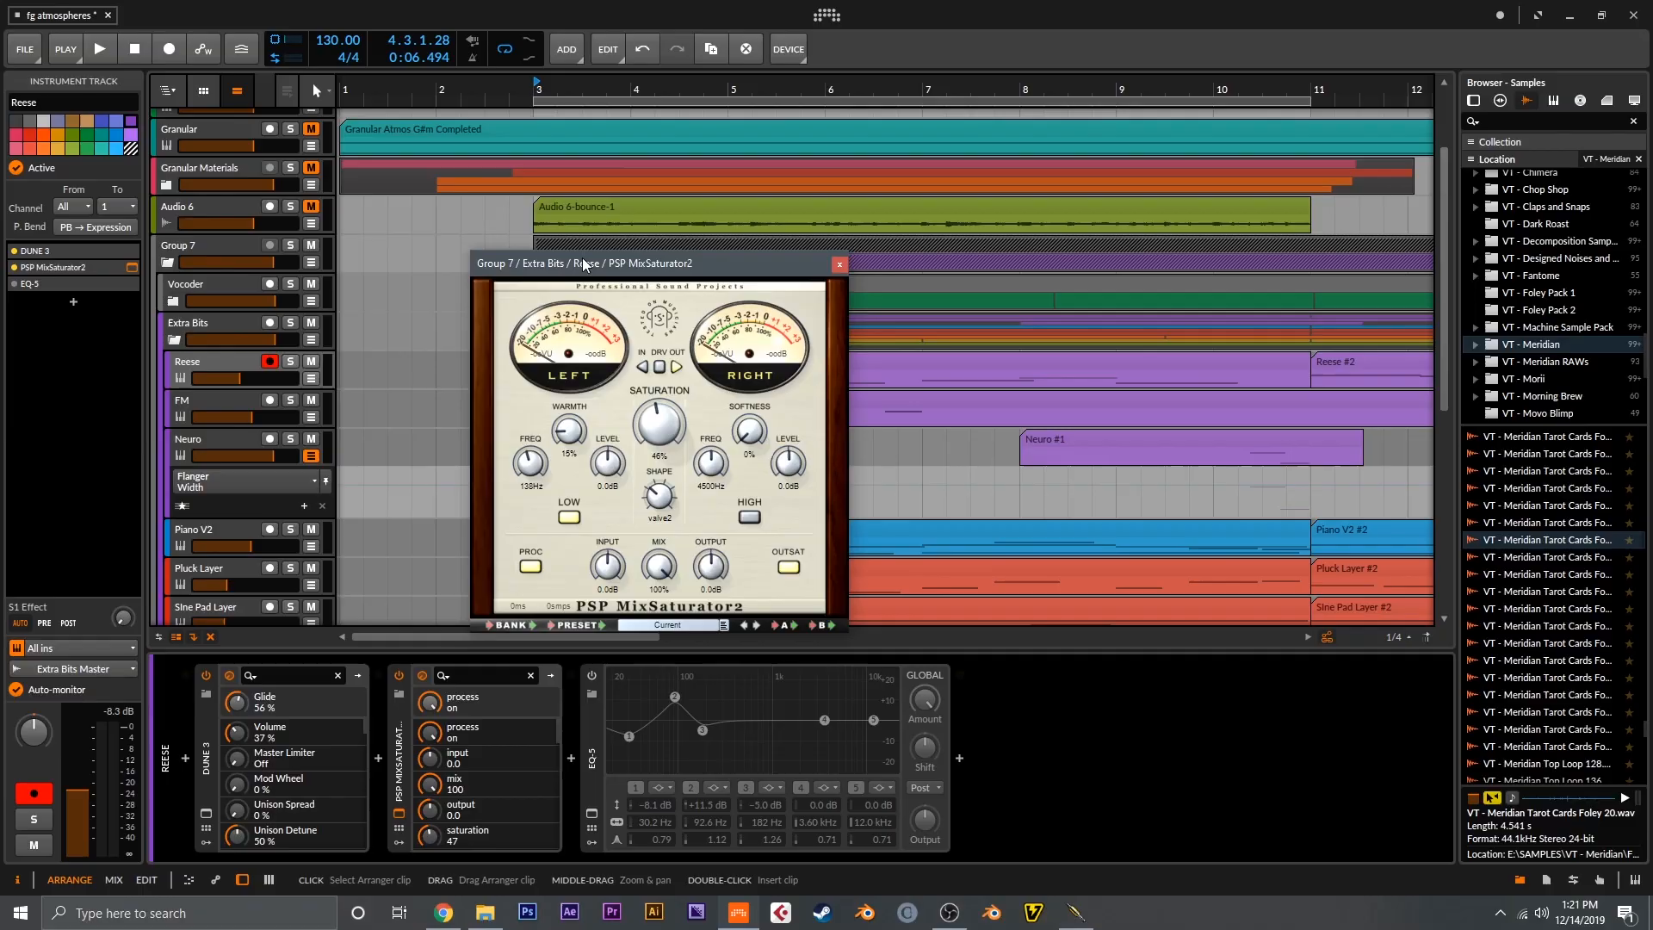
left_click_drag(606, 274, 635, 248)
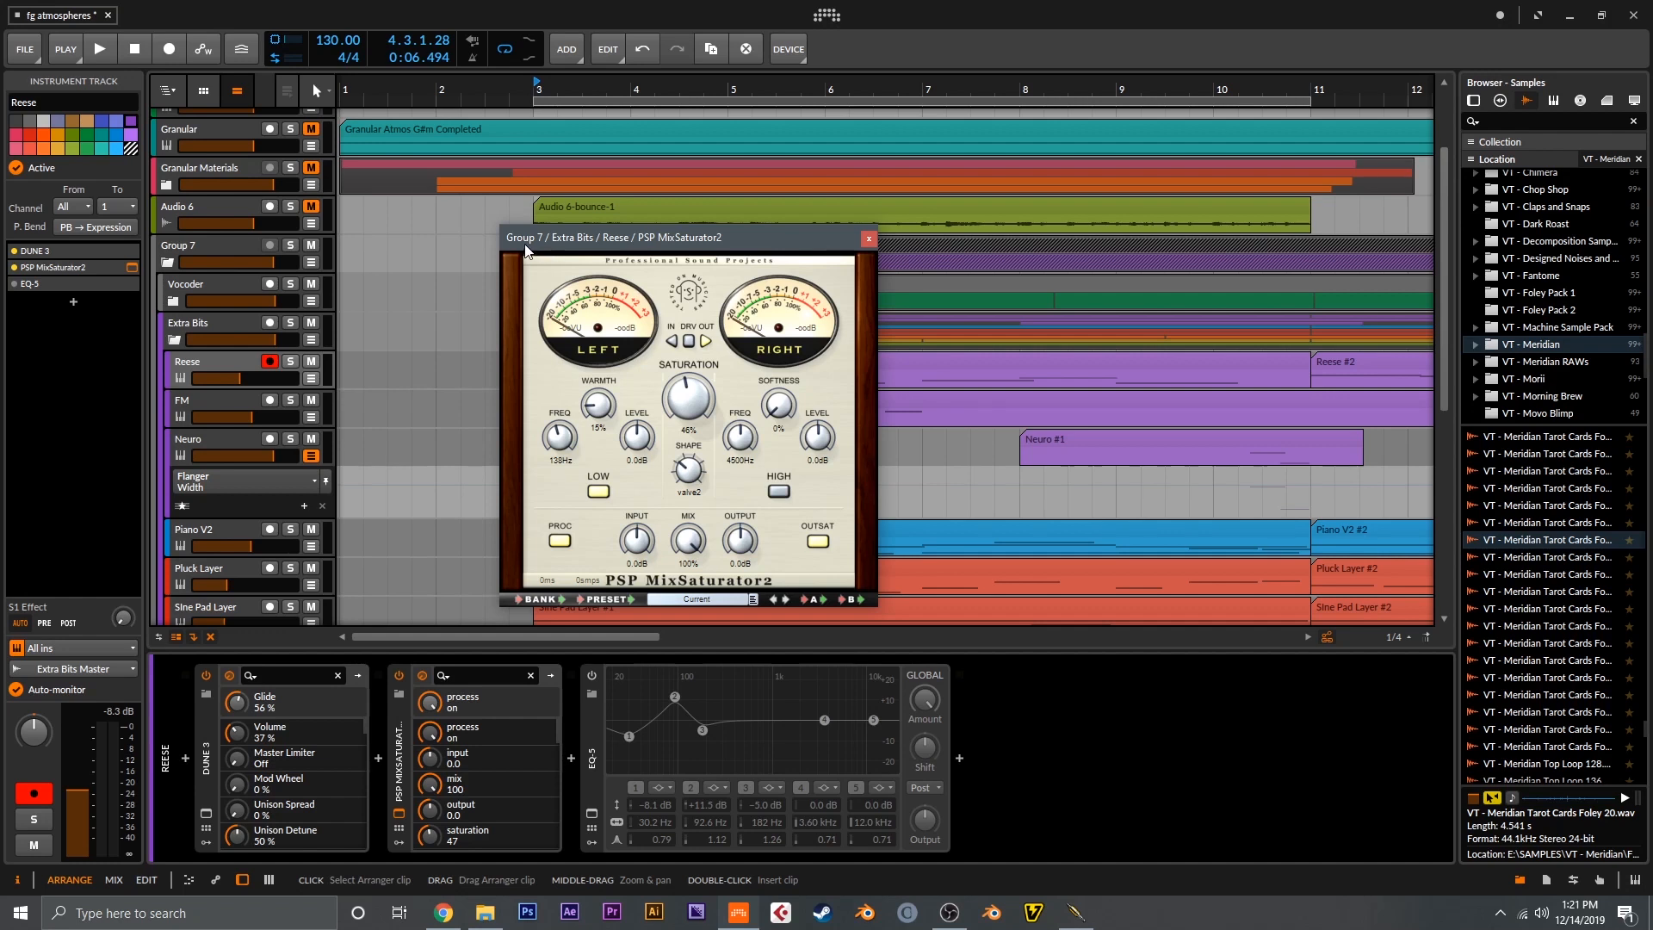
left_click_drag(525, 249, 585, 218)
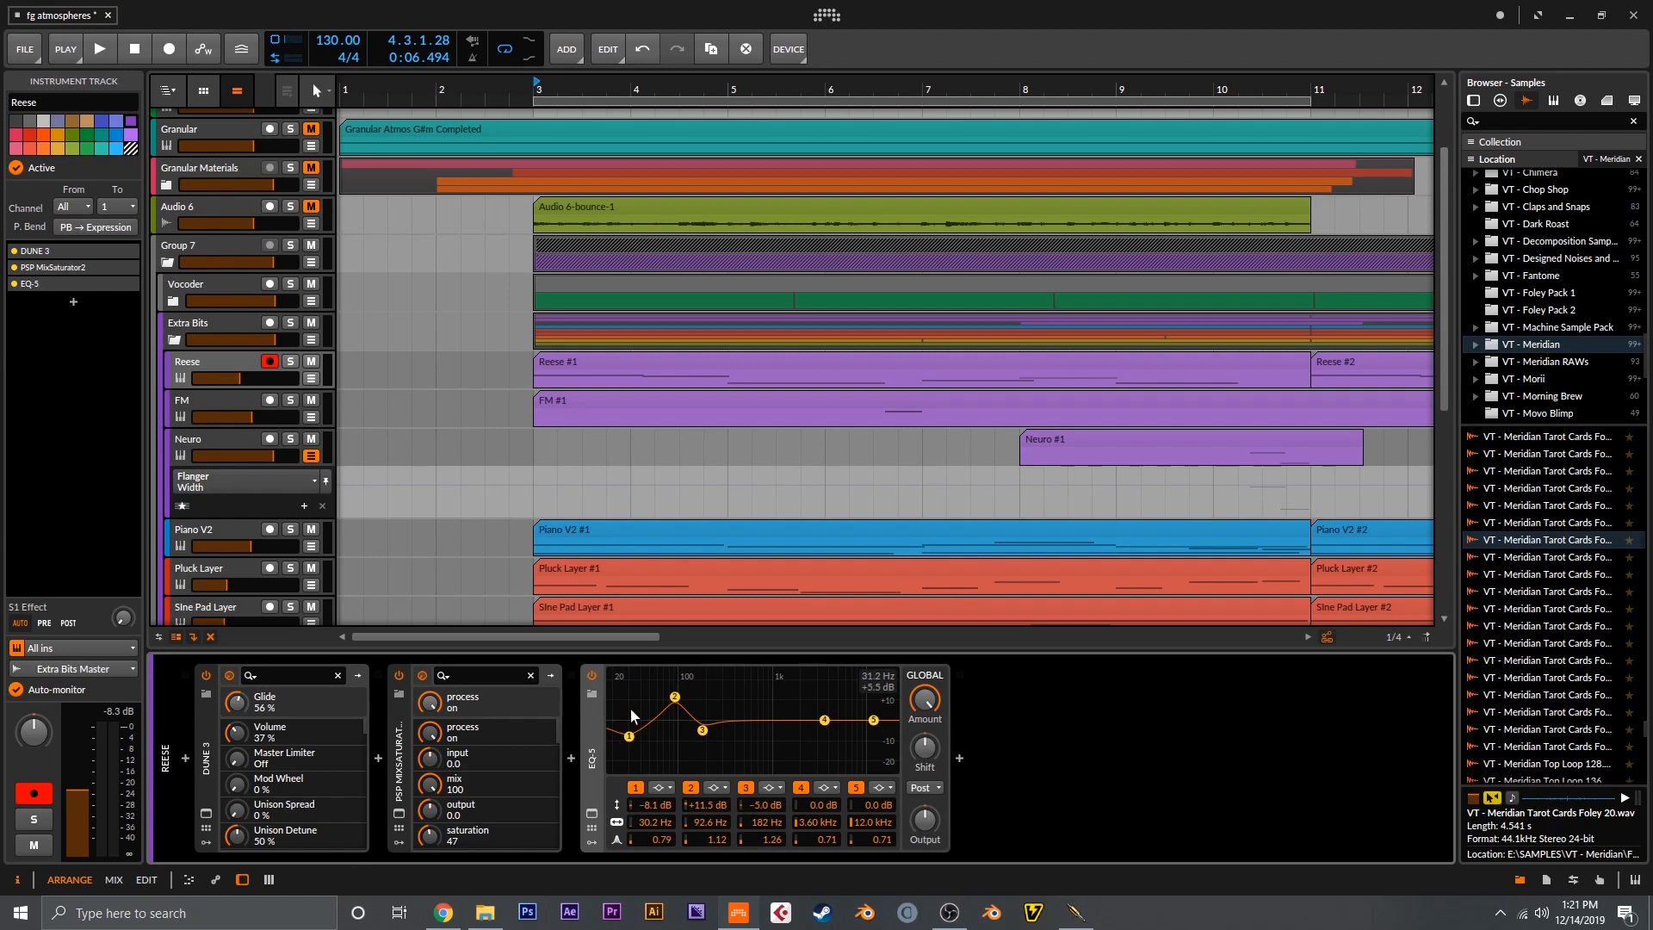
Change EQ-5 band 1 on the Reese track to a low-shelf at about 50 Hz and -6.9 dB
left_click(666, 787)
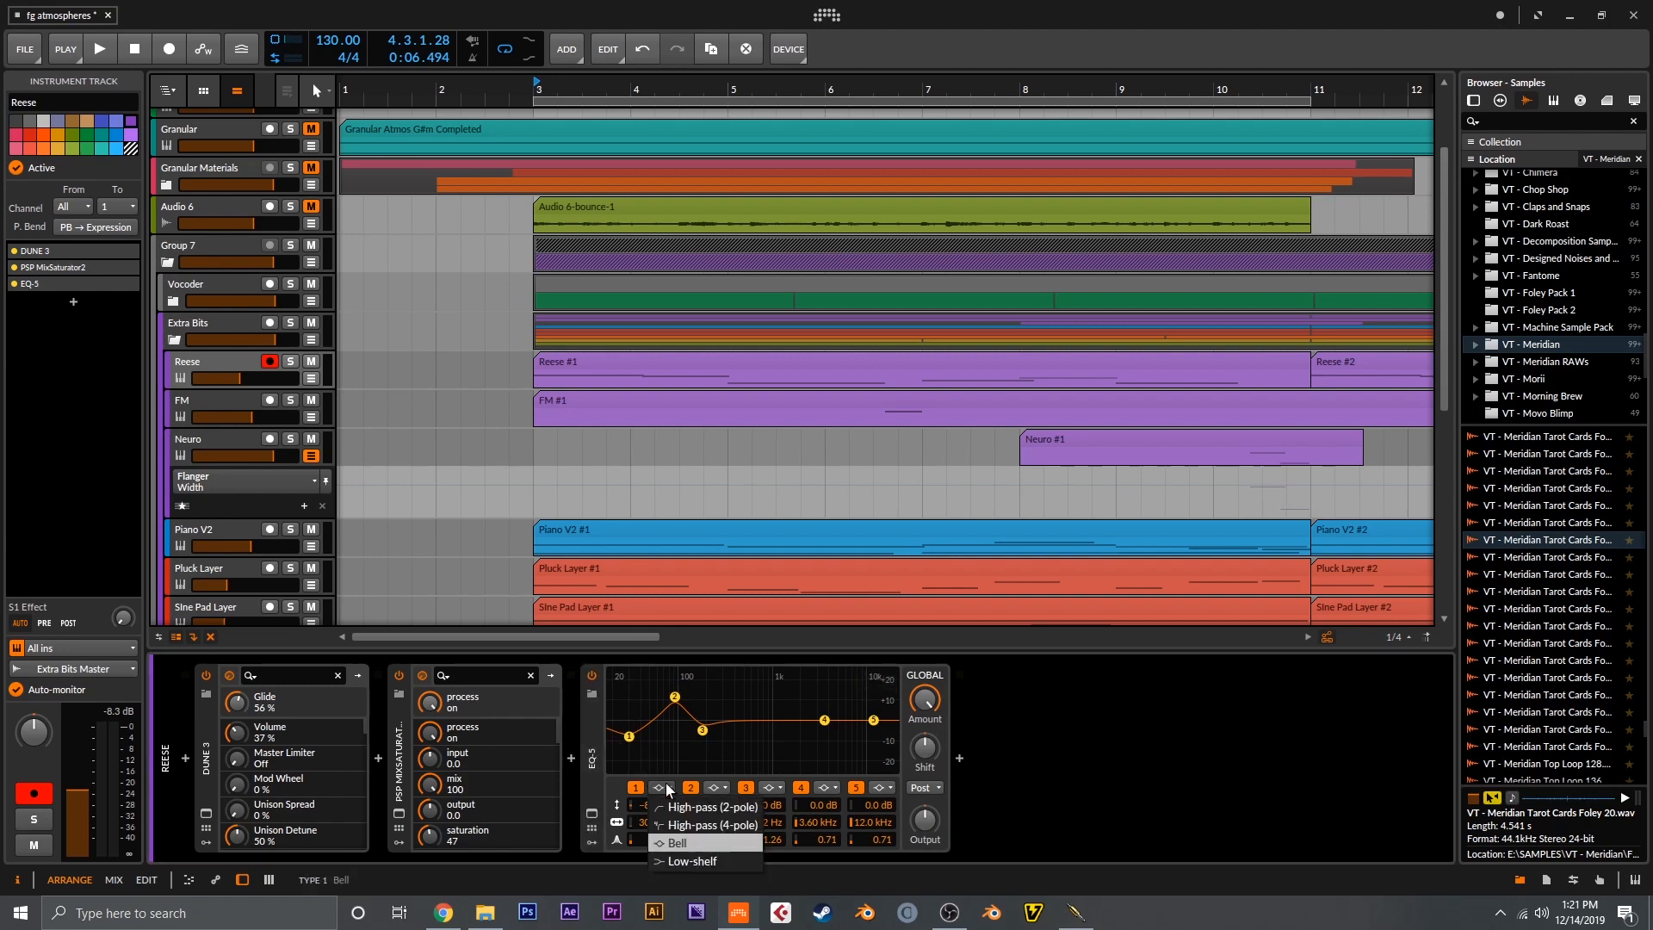
left_click(707, 858)
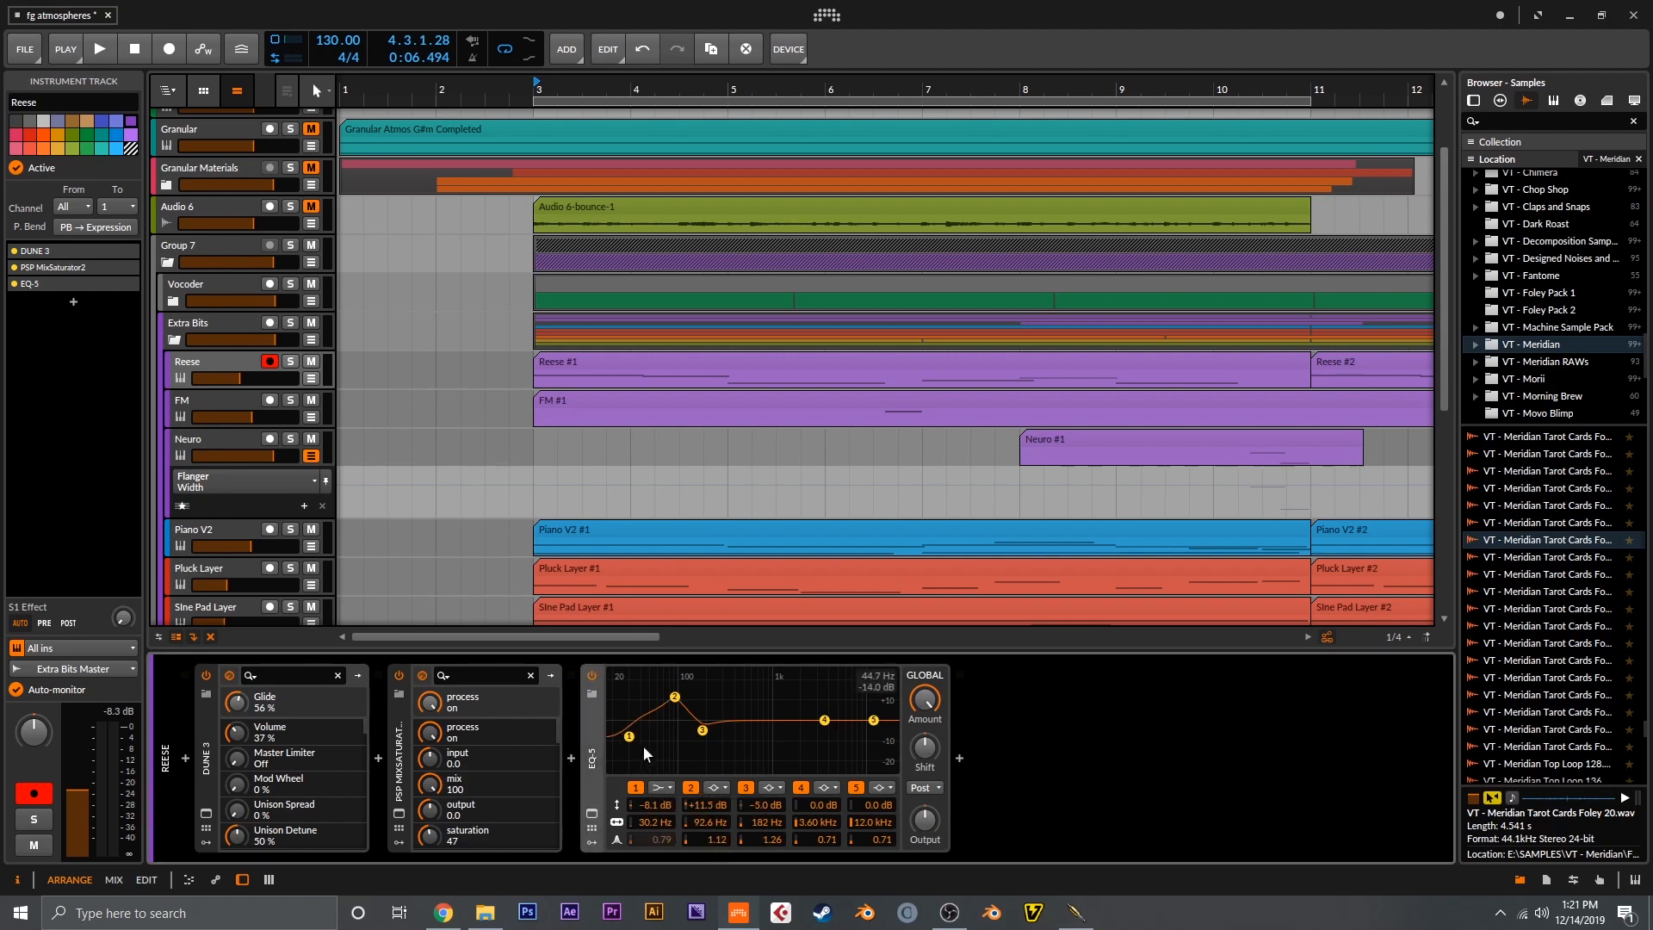
left_click_drag(632, 742, 647, 744)
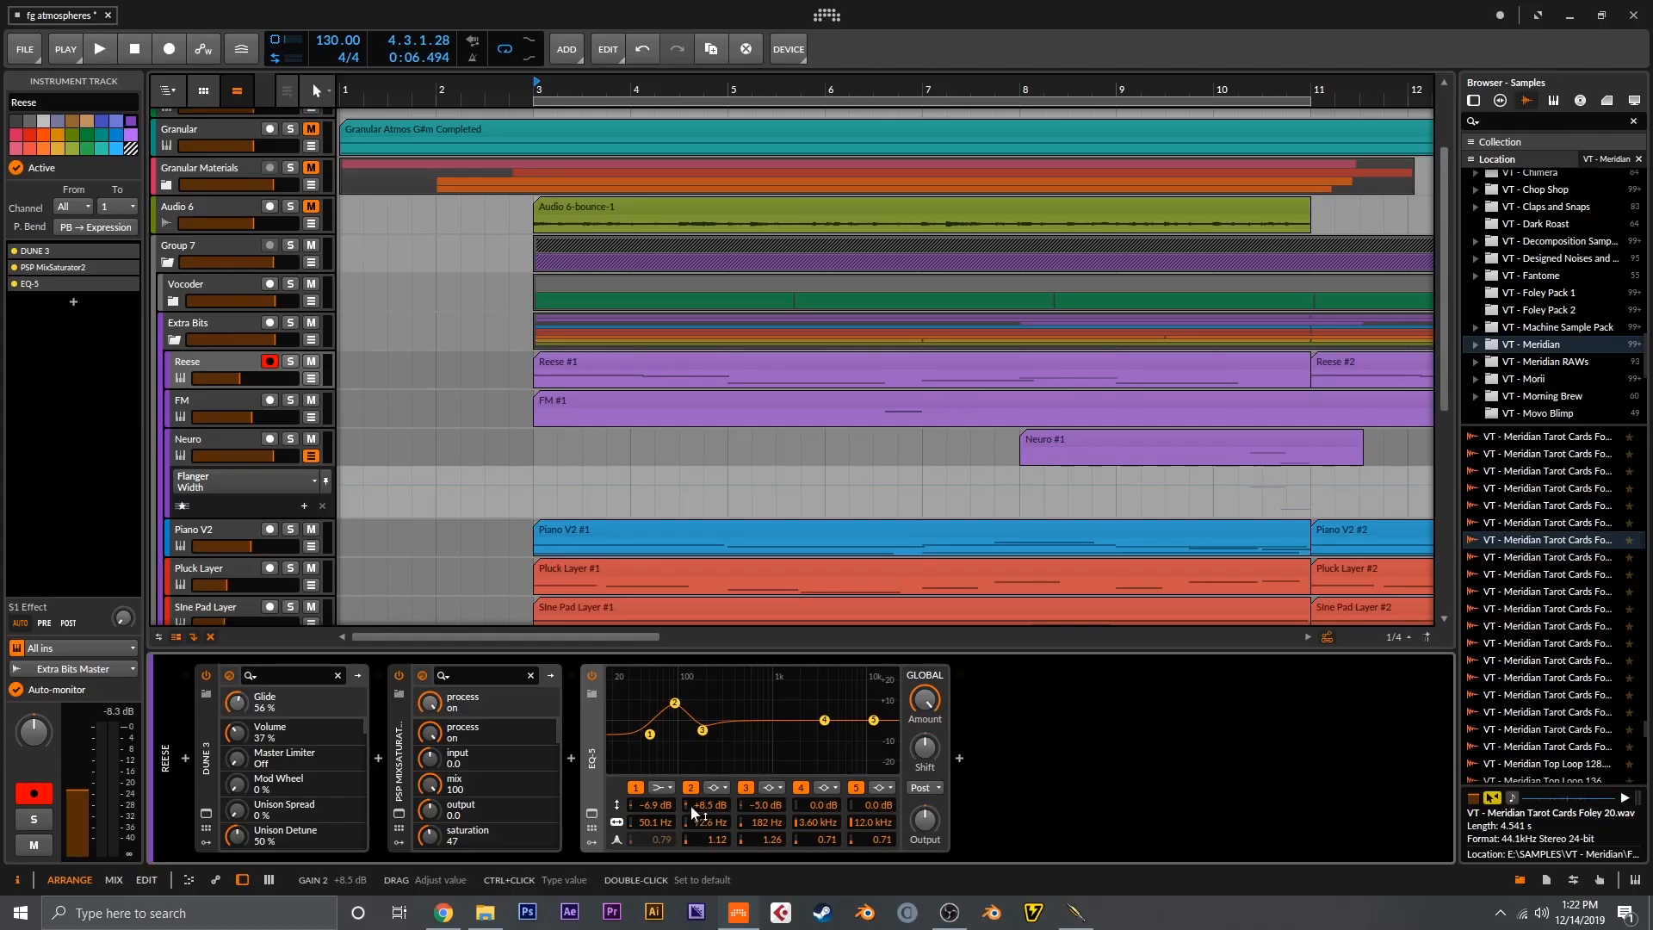
Tune EQ-5 band 2 to +8.5 dB at 88.9 Hz and band 3 to -4.2 dB at 188 Hz while auditioning the mix
mouse_move(696, 818)
left_mouse_down()
mouse_move(696, 798)
mouse_move(696, 822)
left_mouse_up()
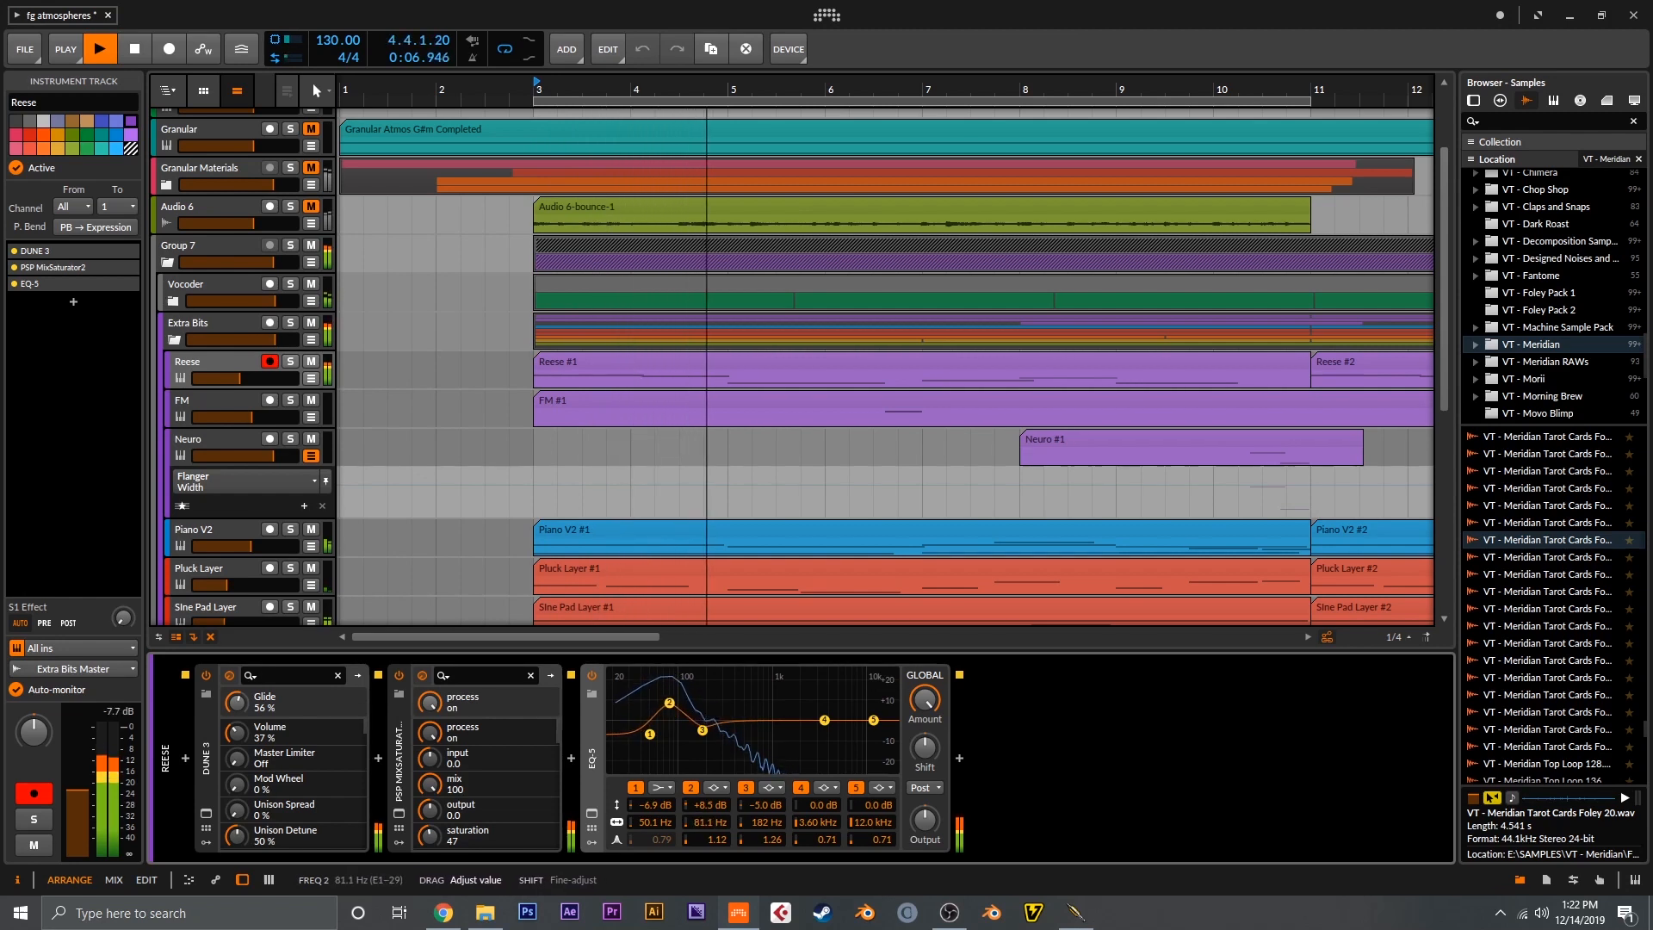
key("space")
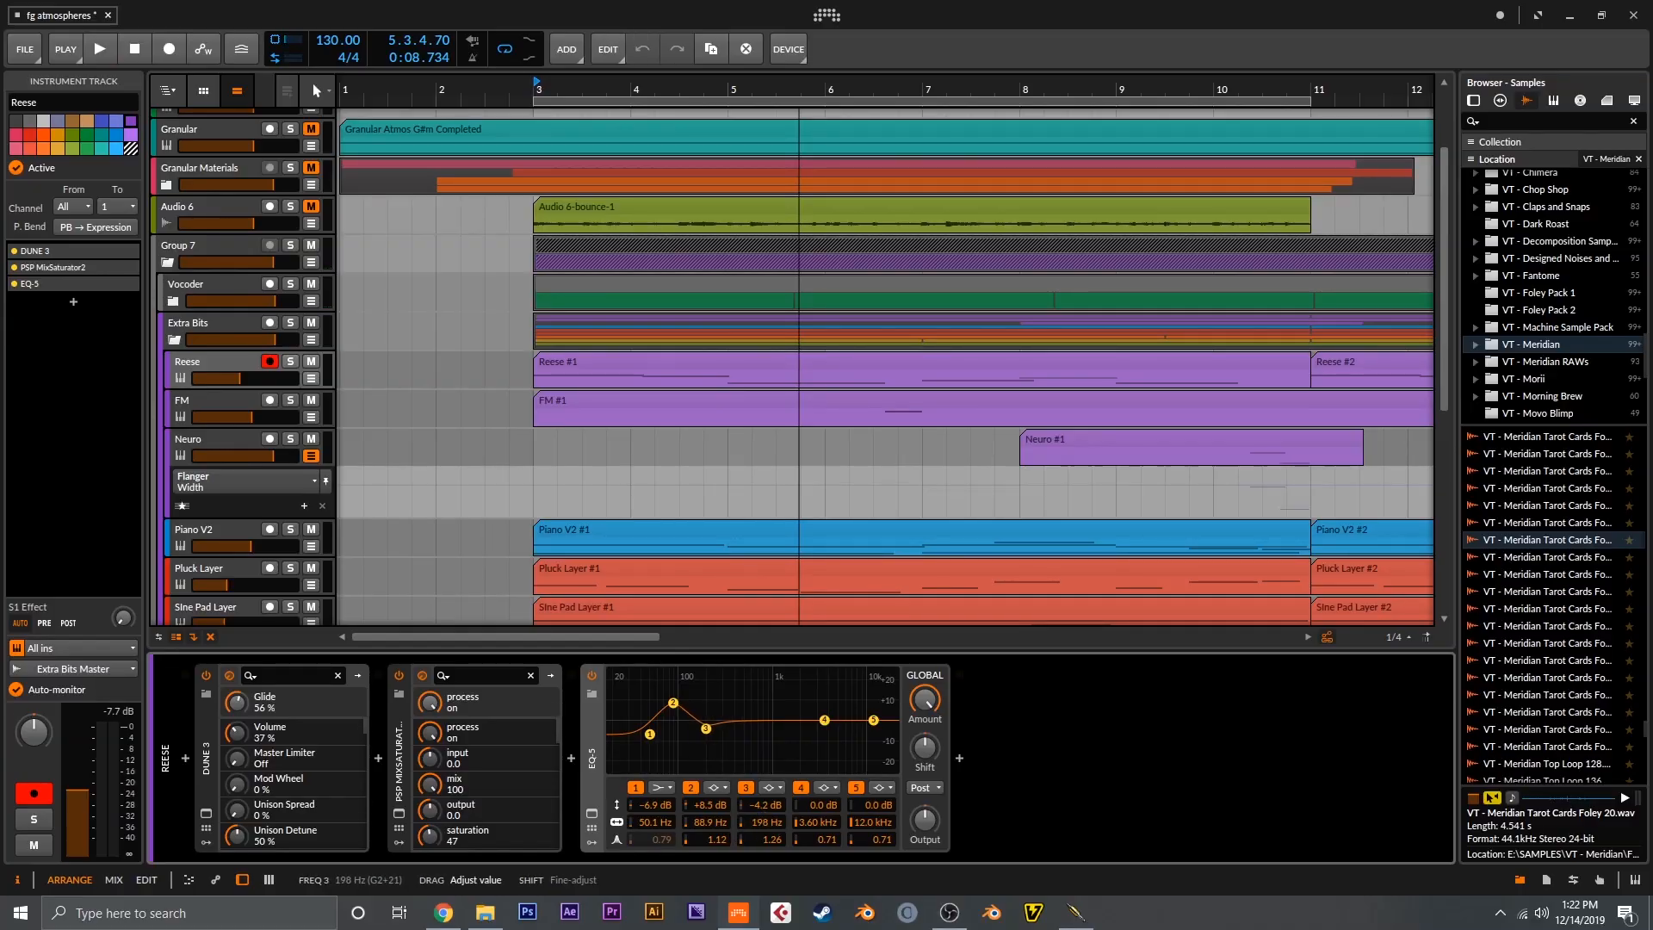
key("space")
left_click_drag(762, 820, 762, 824)
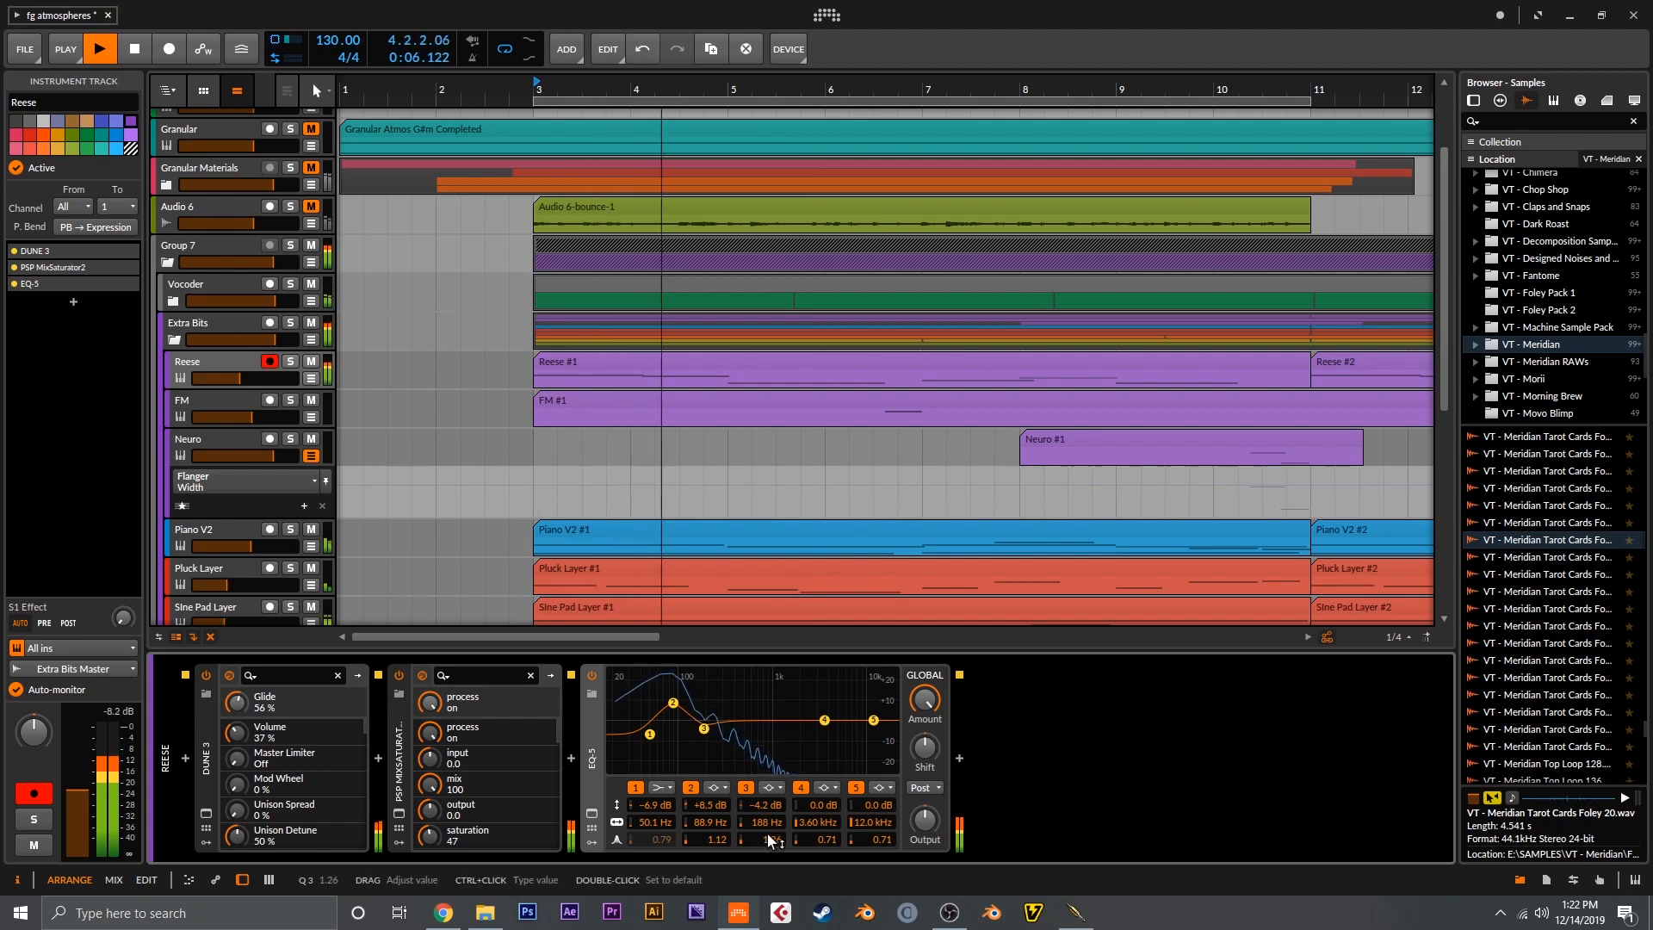
key("space")
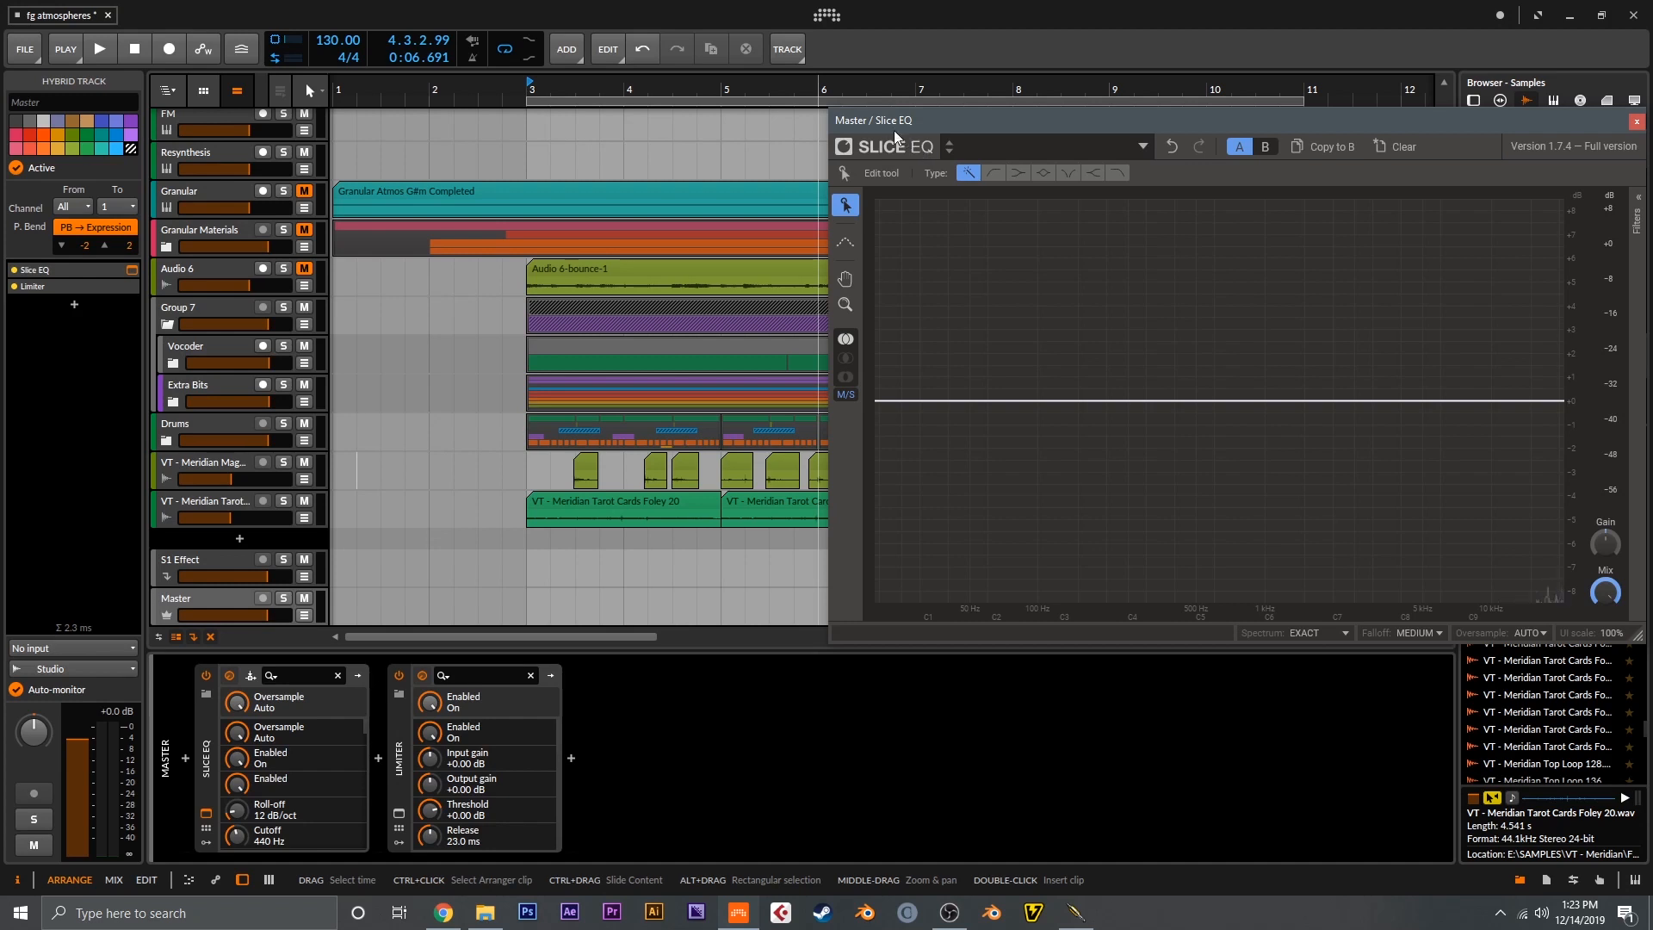
Mute the Drums, both VT - Meridian sample tracks, and the Reese, FM and Neuro tracks inside the Extra Bits group
left_click_drag(881, 126, 840, 132)
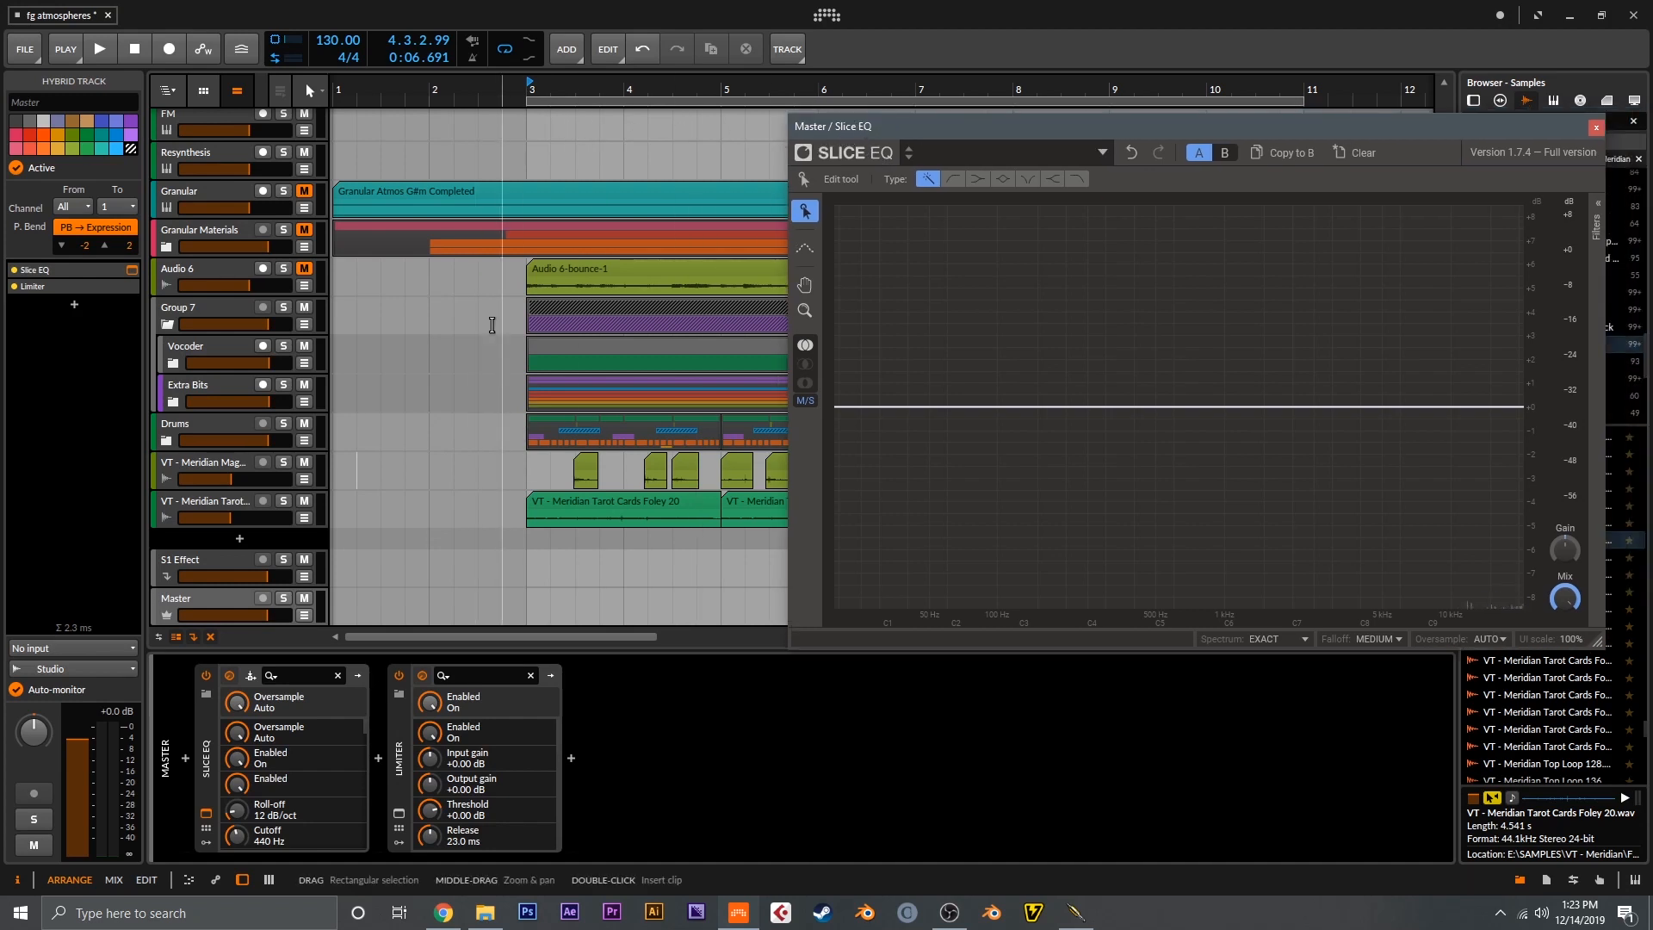
left_click(300, 426)
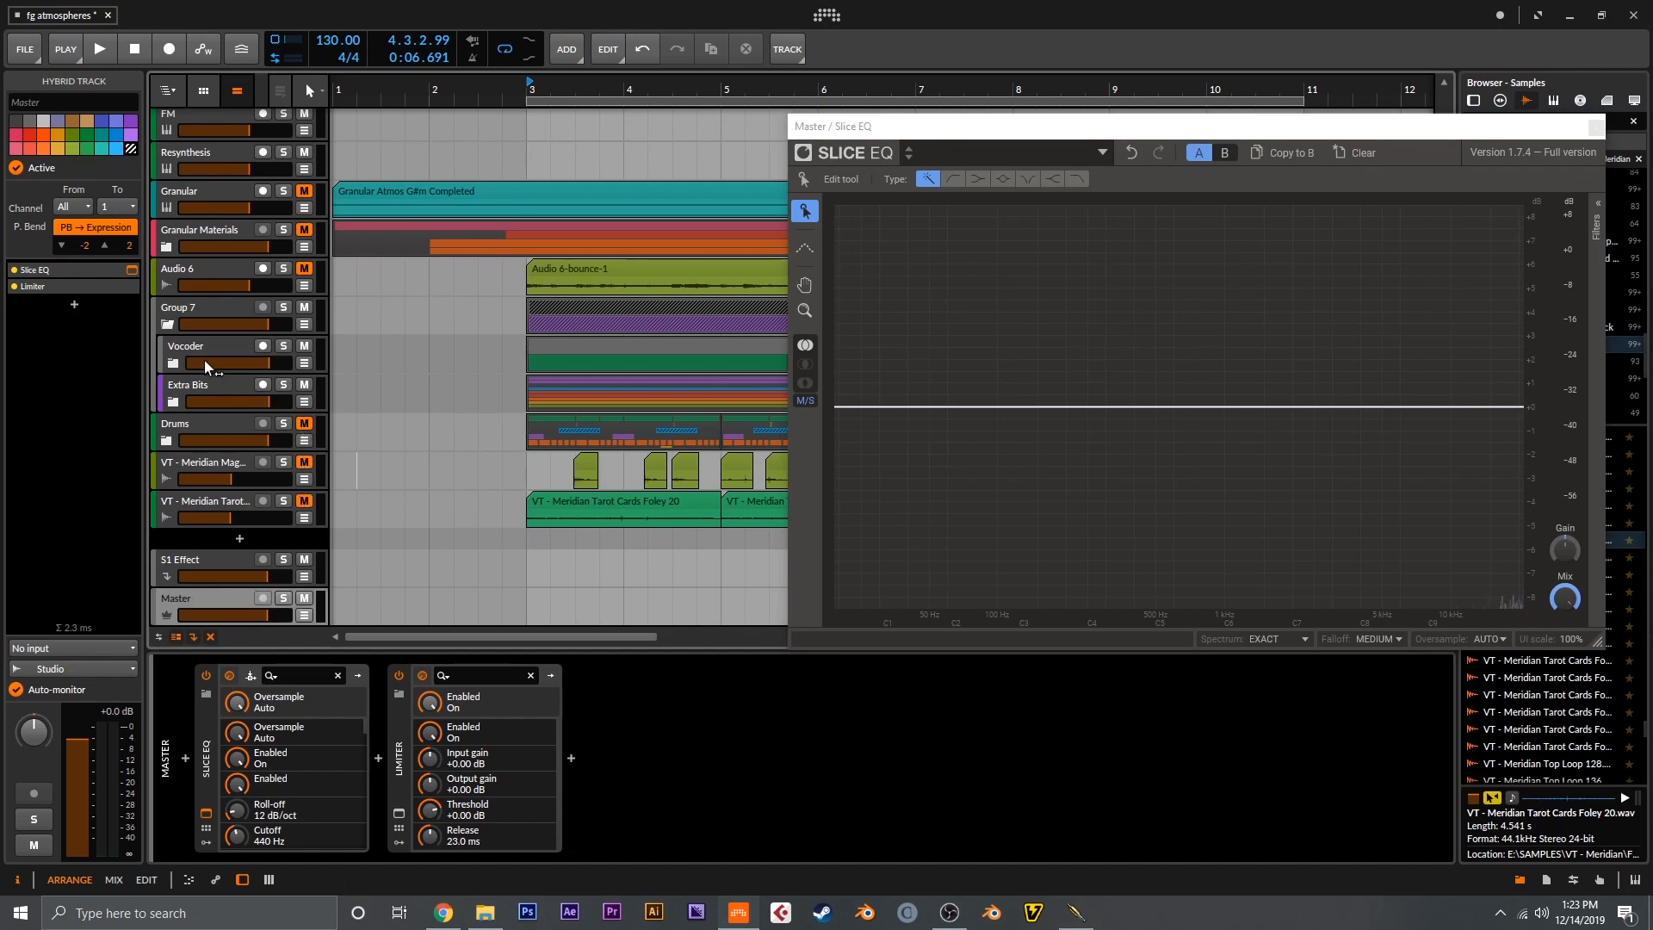
left_click(173, 363)
left_click(172, 362)
left_click(173, 402)
left_click(311, 501)
left_click(312, 462)
Play the arrangement from bar 3 without drums and basses, and examine its spectrum in the master track's Slice EQ
left_click(529, 81)
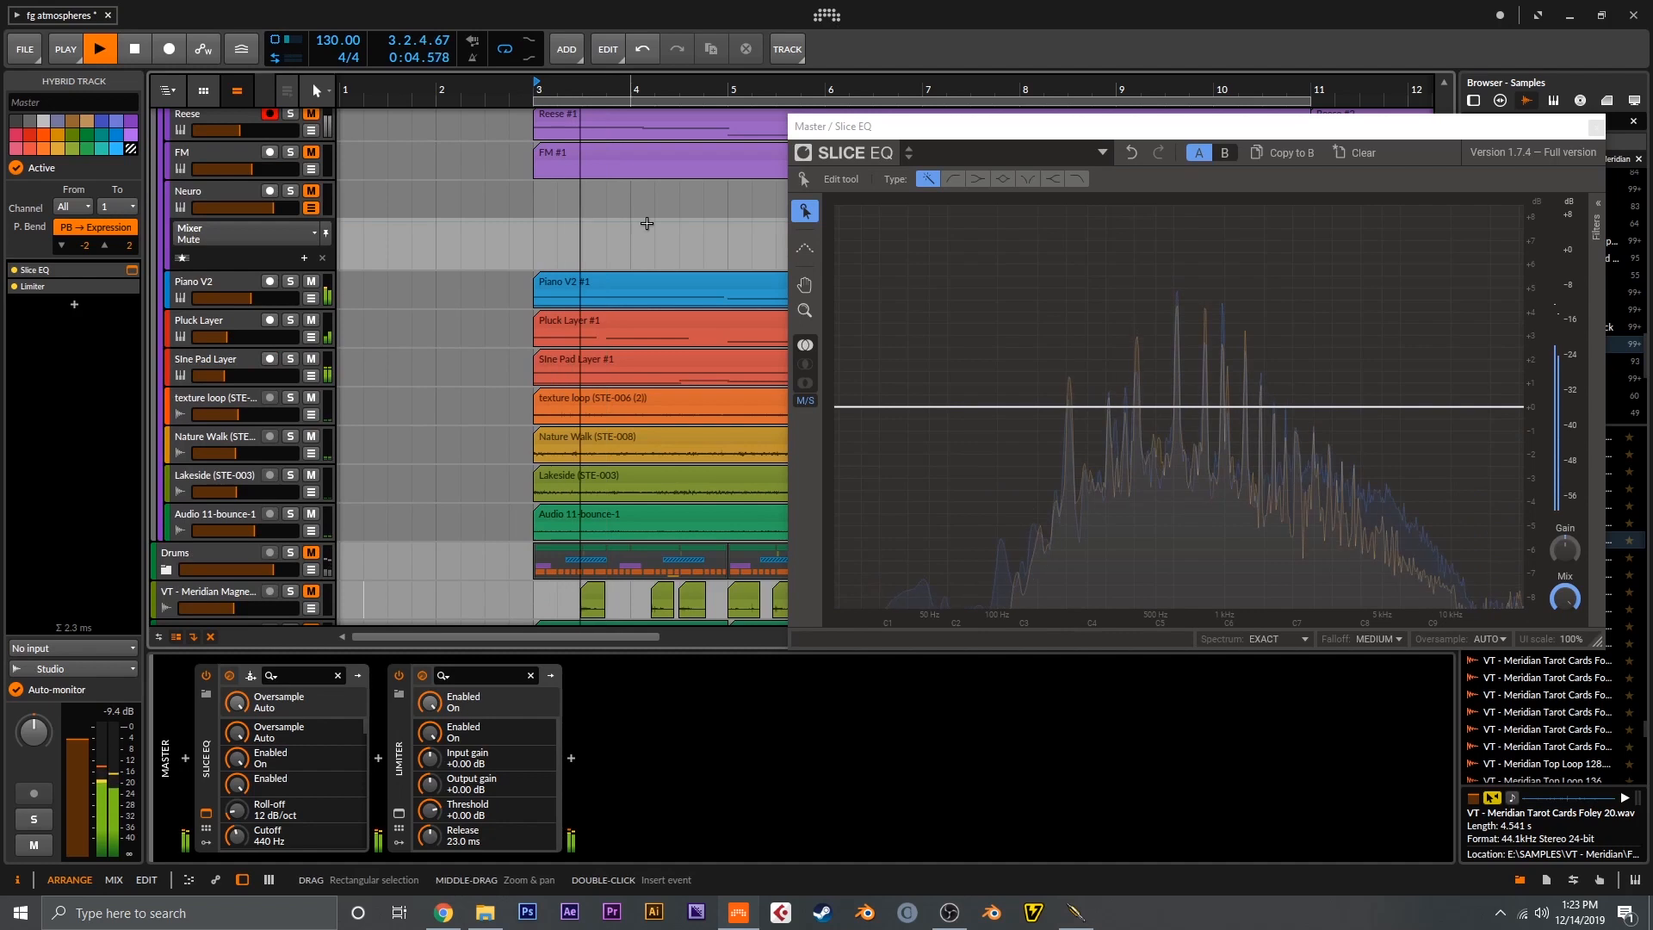
left_click_drag(1022, 126, 916, 127)
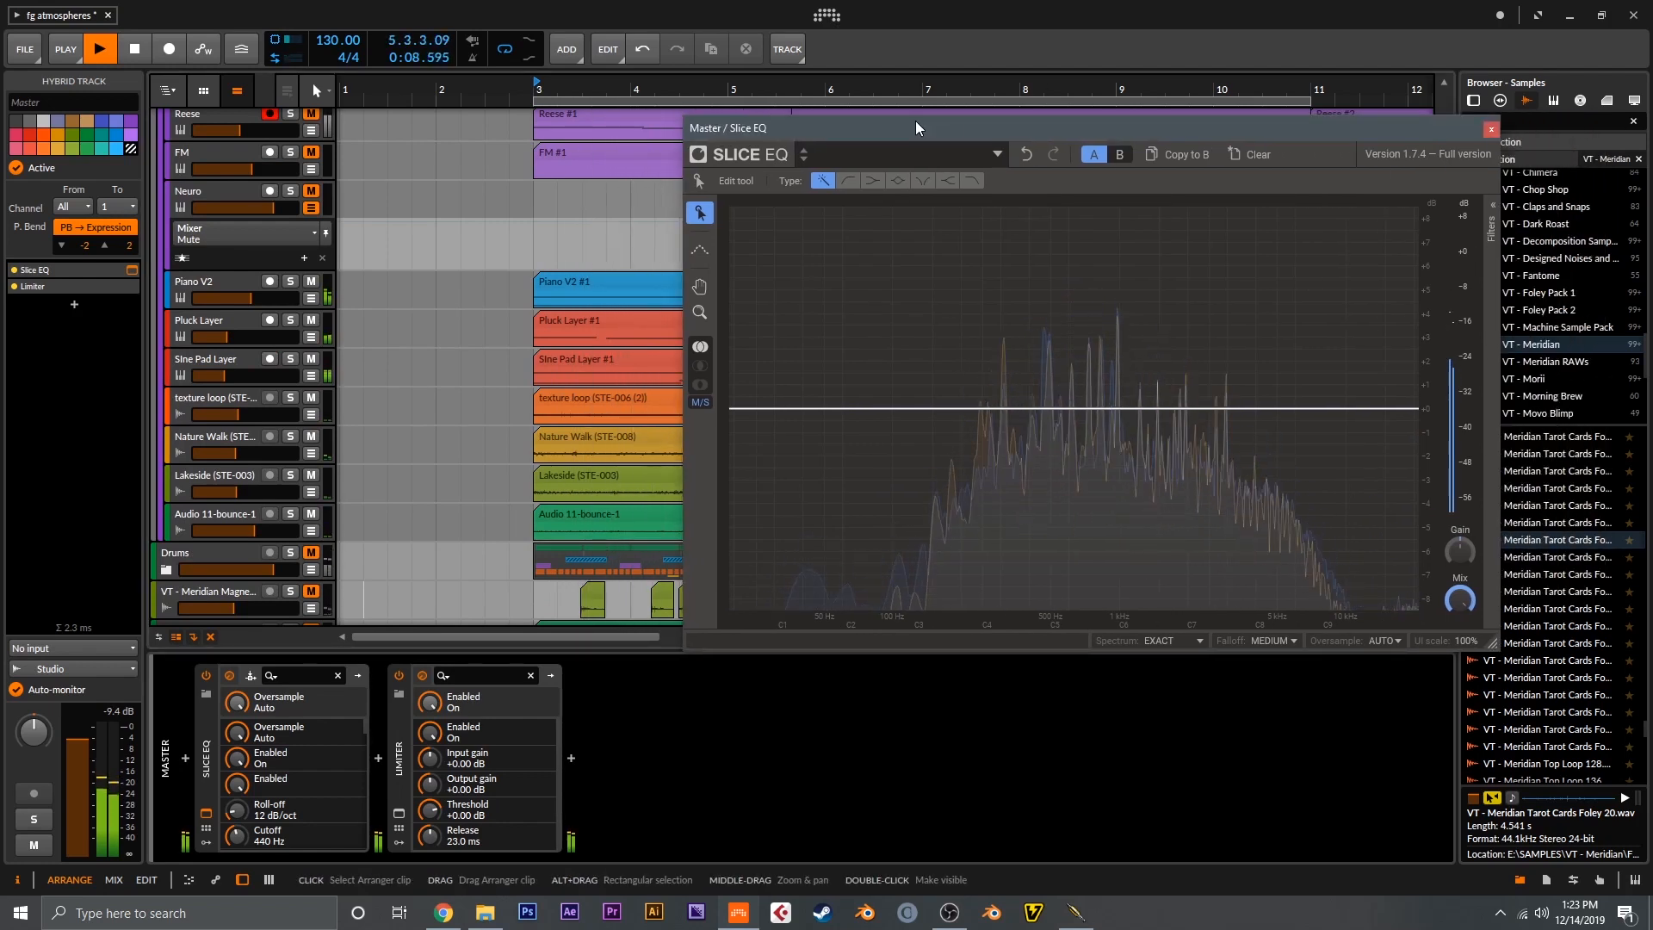
key("space")
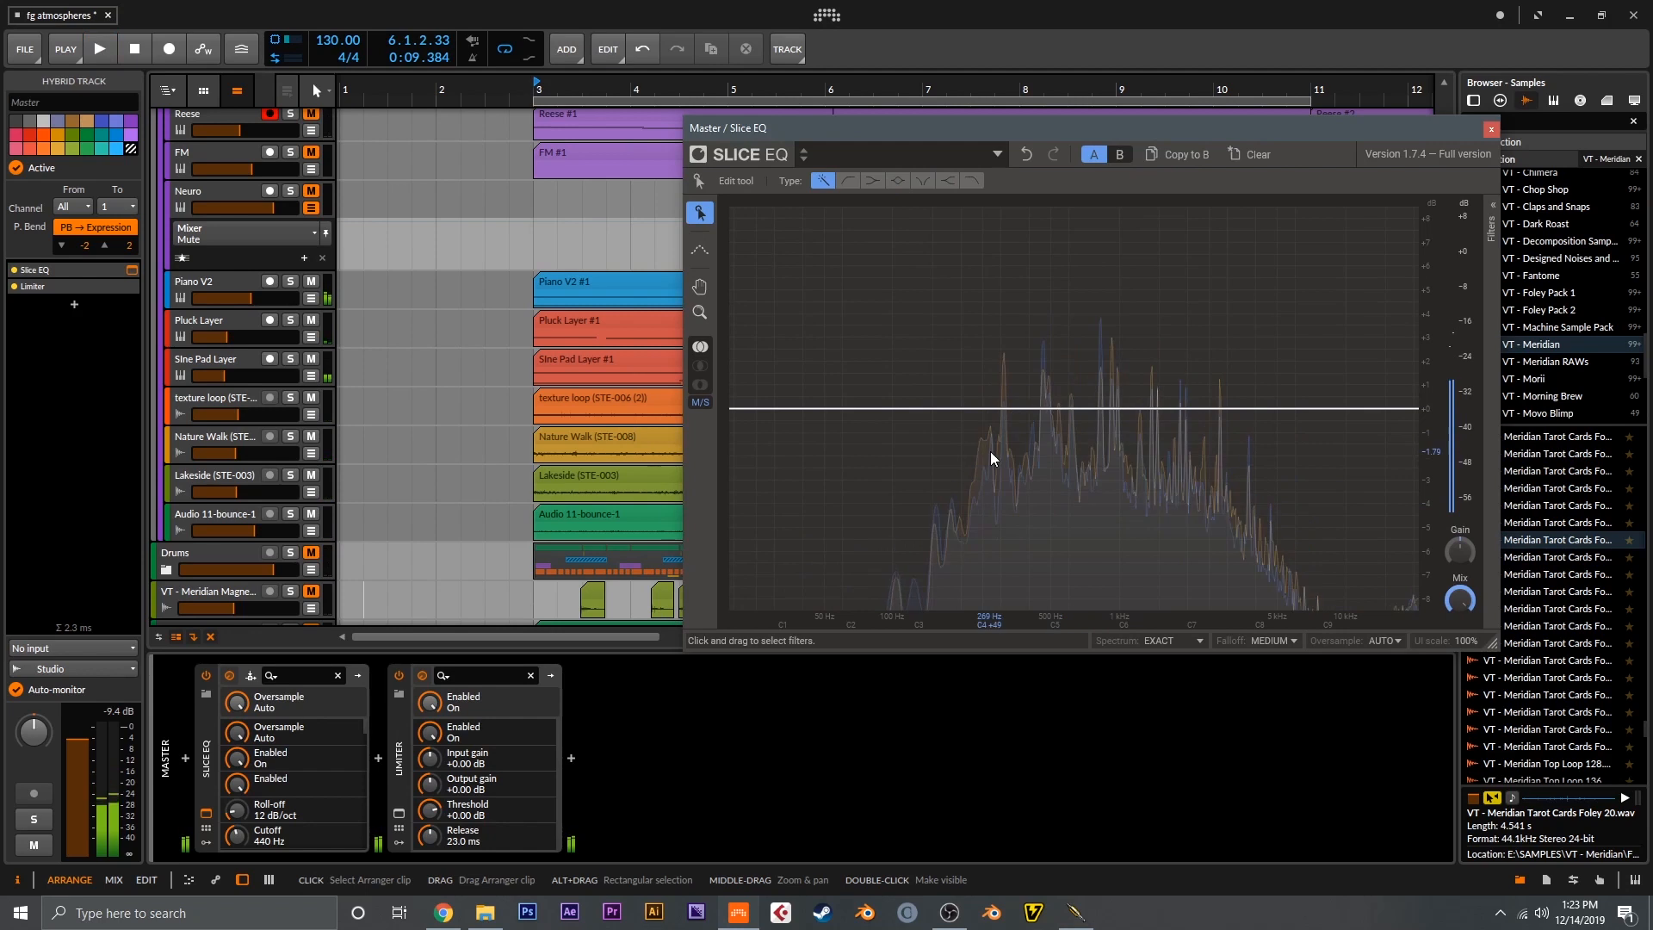